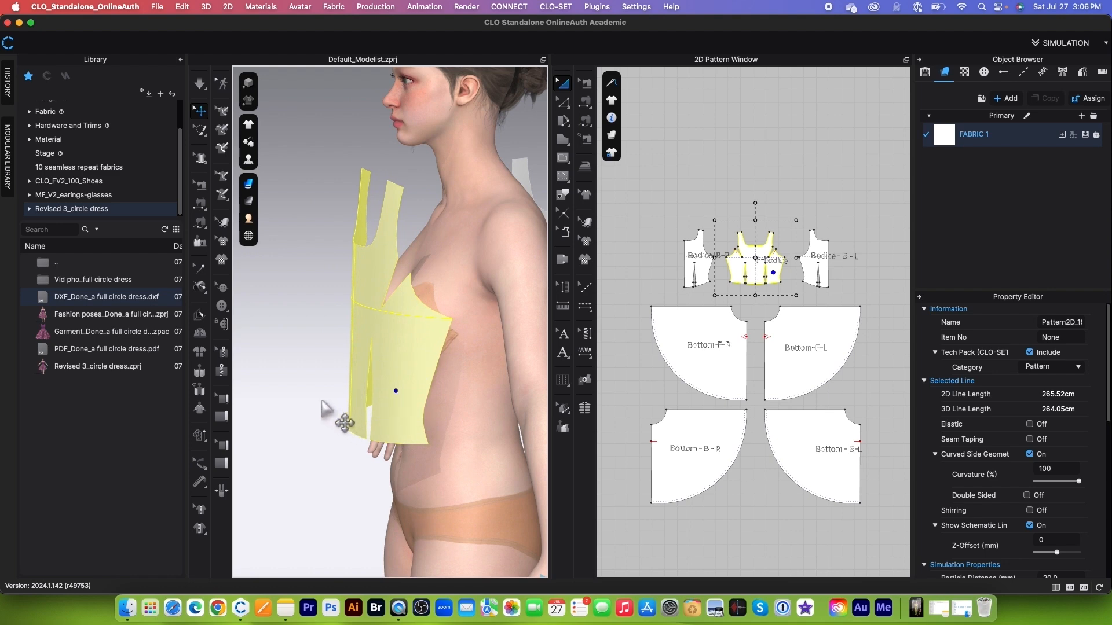
Sew the two edges of the F-bodice armhole dart nearest Bodice-B-R together with Segment Sewing.
right_drag(270, 386, 373, 390)
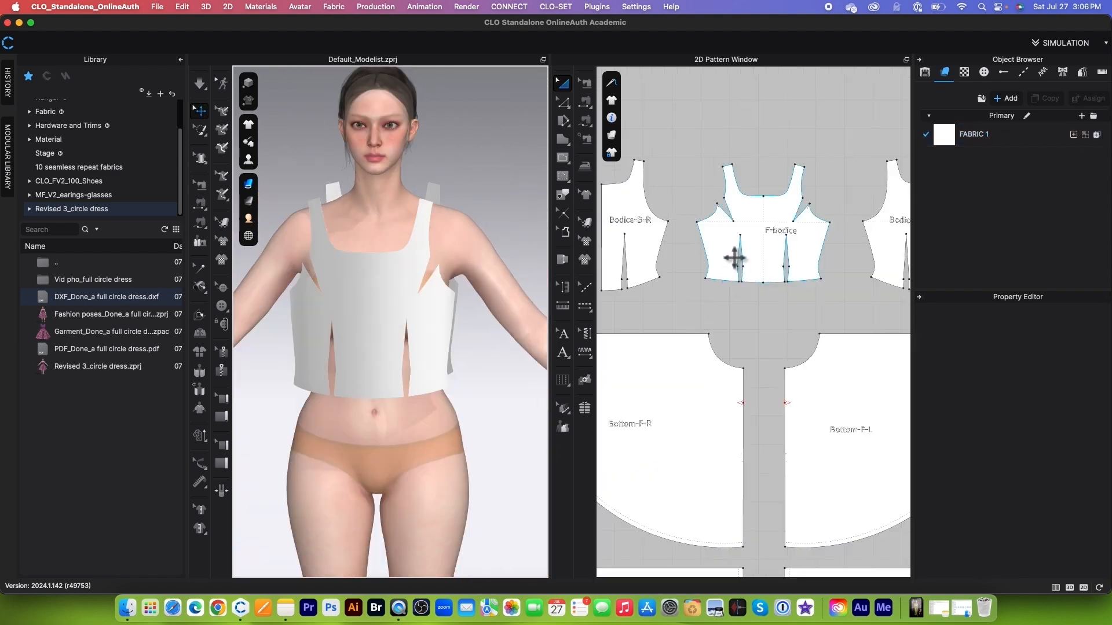
scroll(735, 259, down, 4)
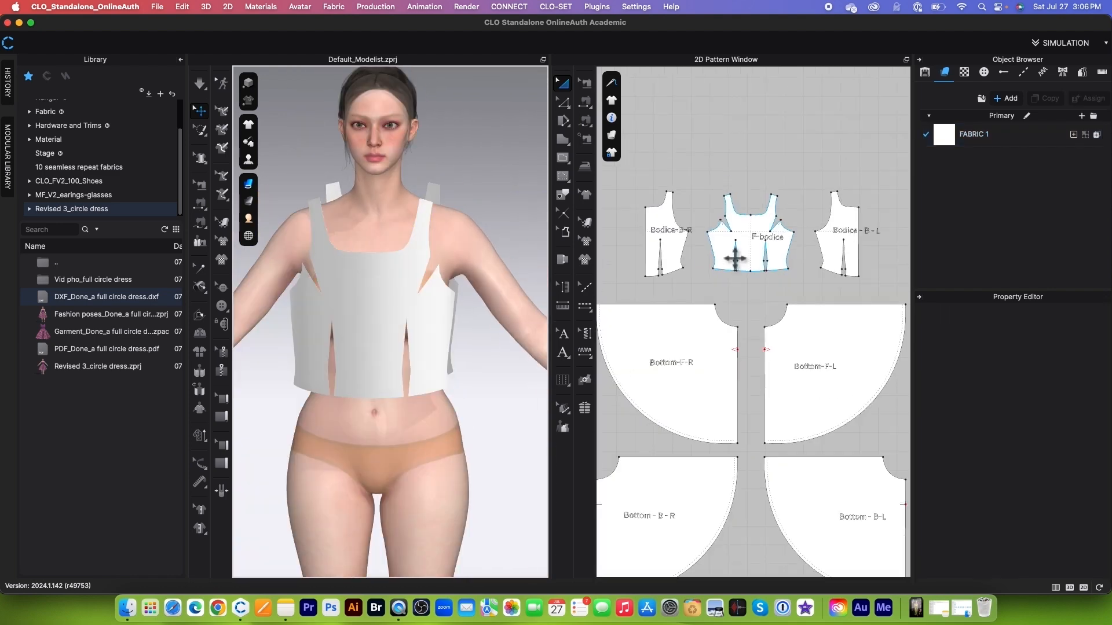
key(n)
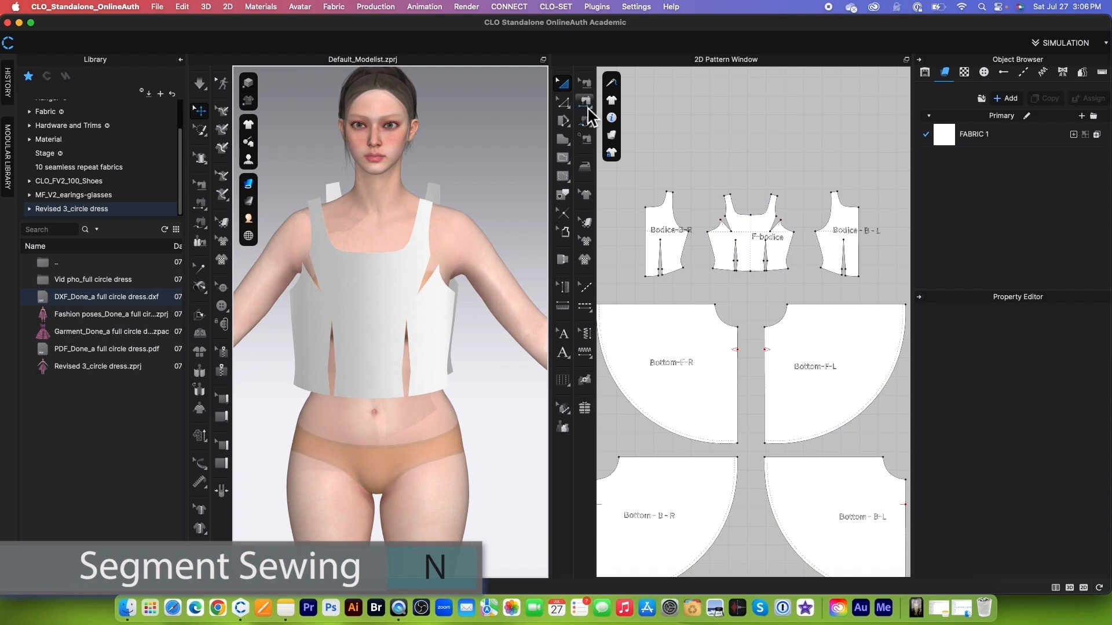
click(586, 105)
click(637, 102)
scroll(731, 211, up, 5)
click(734, 255)
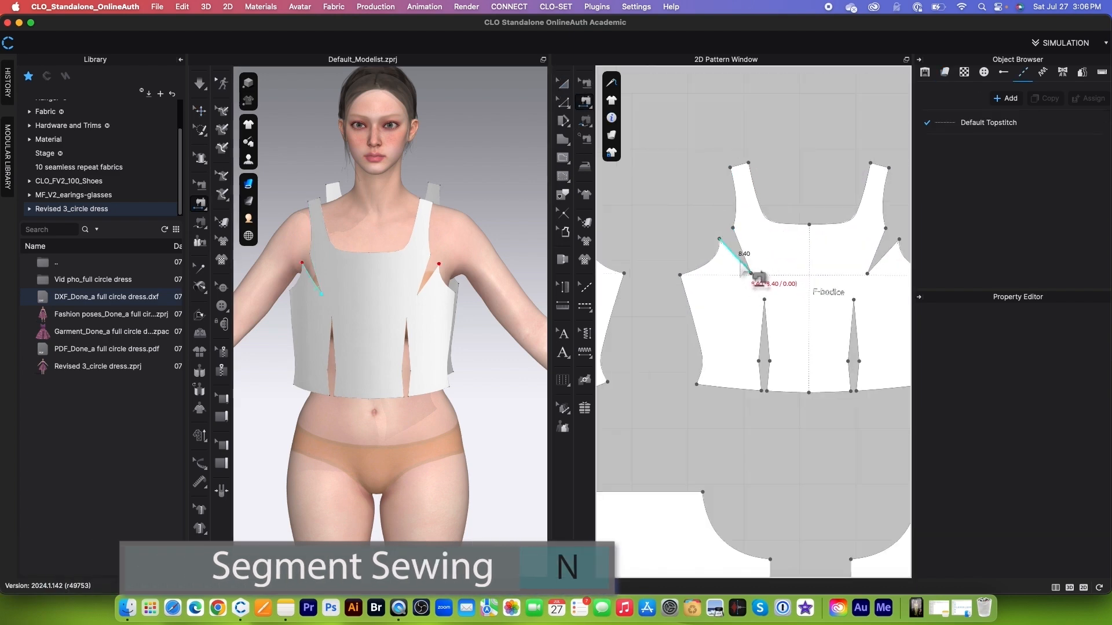
click(746, 261)
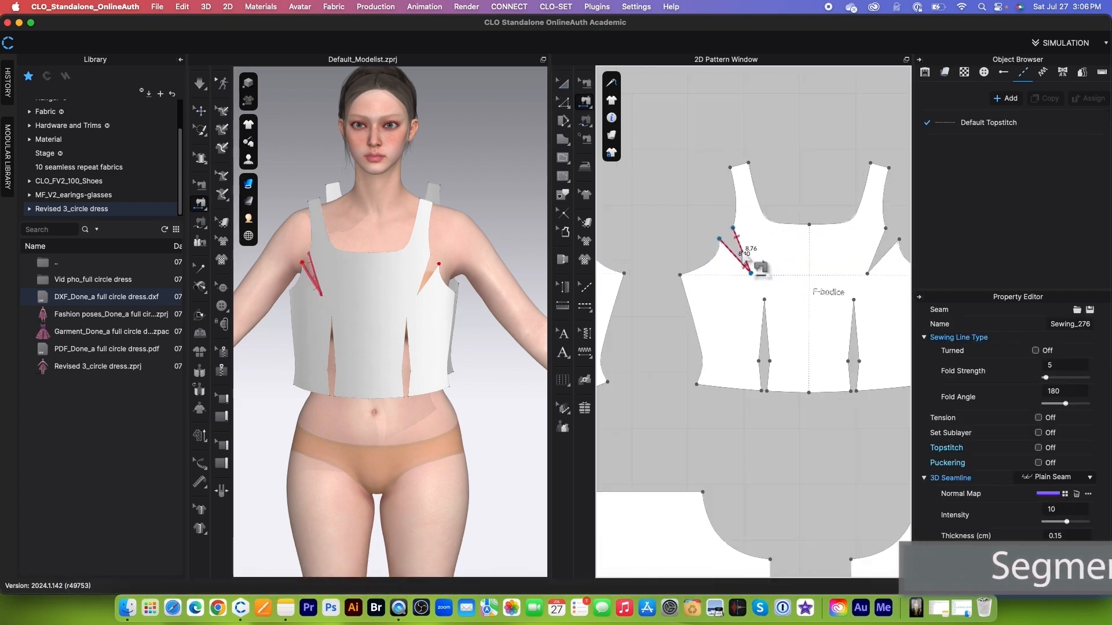
Sew the upper and lower edges of the F-bodice waist dart nearest Bodice-B-R.
click(768, 354)
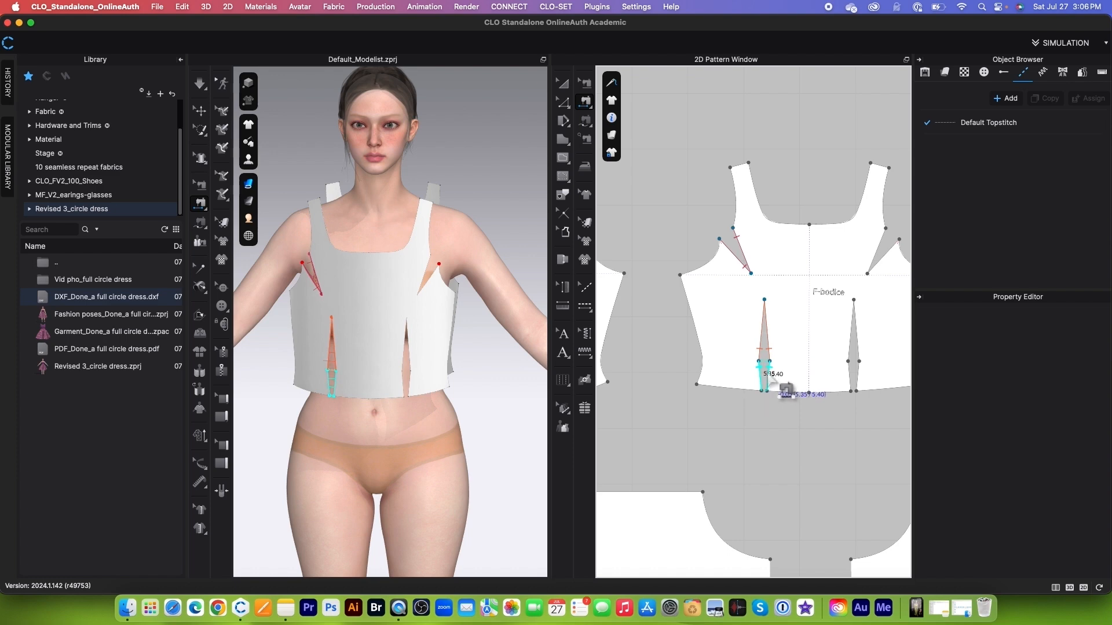
click(768, 376)
scroll(772, 377, down, 3)
Sew the upper and lower edges of the F-bodice waist dart nearest Bodice-B-L.
scroll(789, 359, up, 6)
click(760, 351)
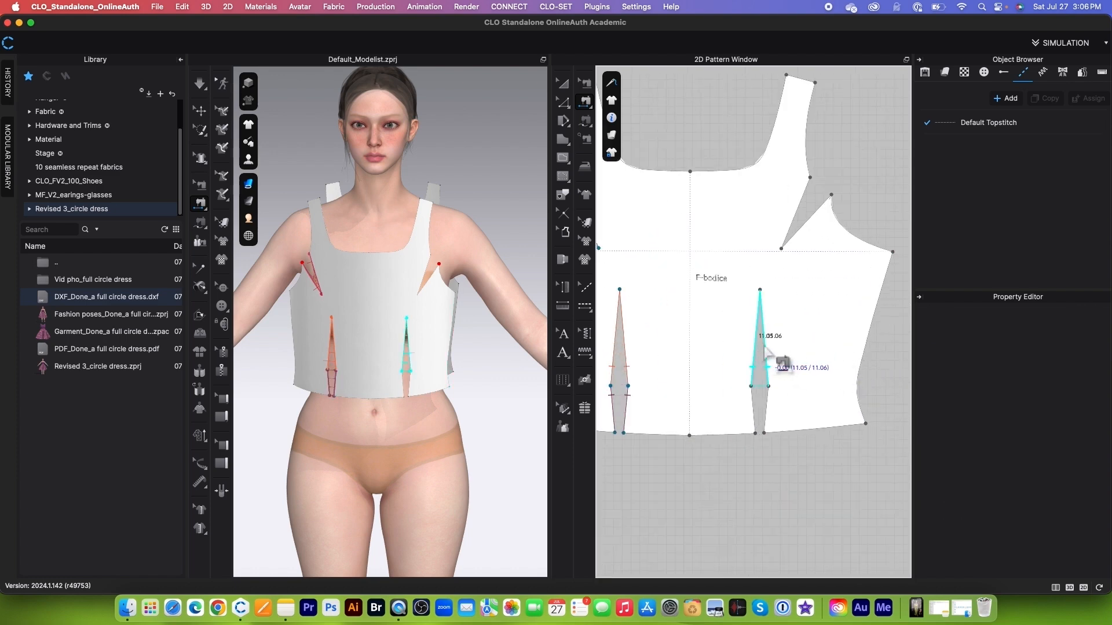
click(765, 349)
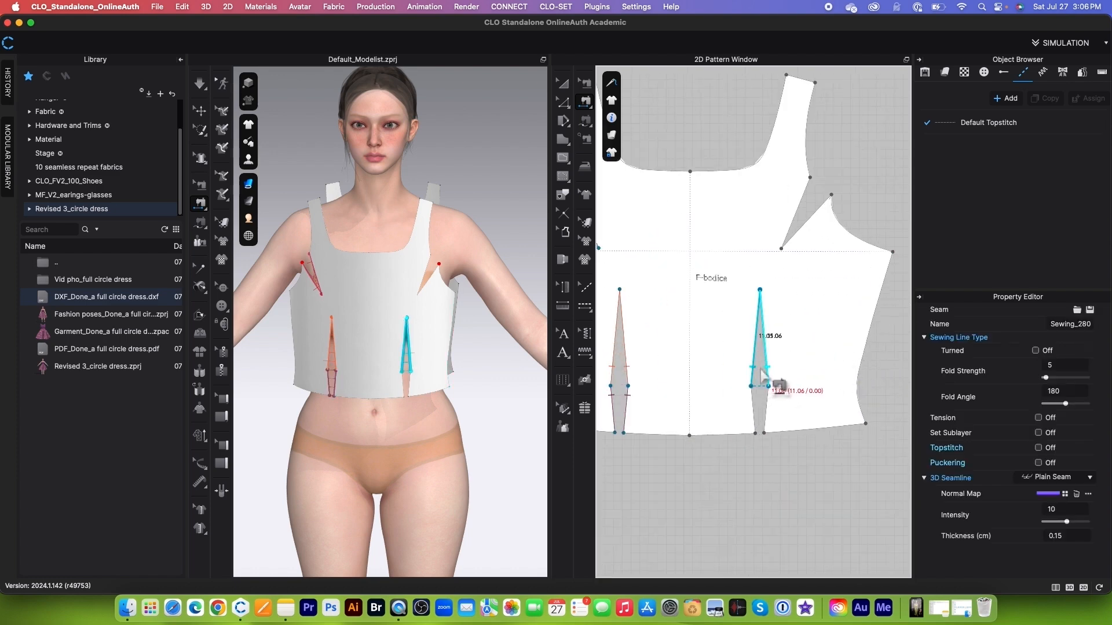
click(753, 412)
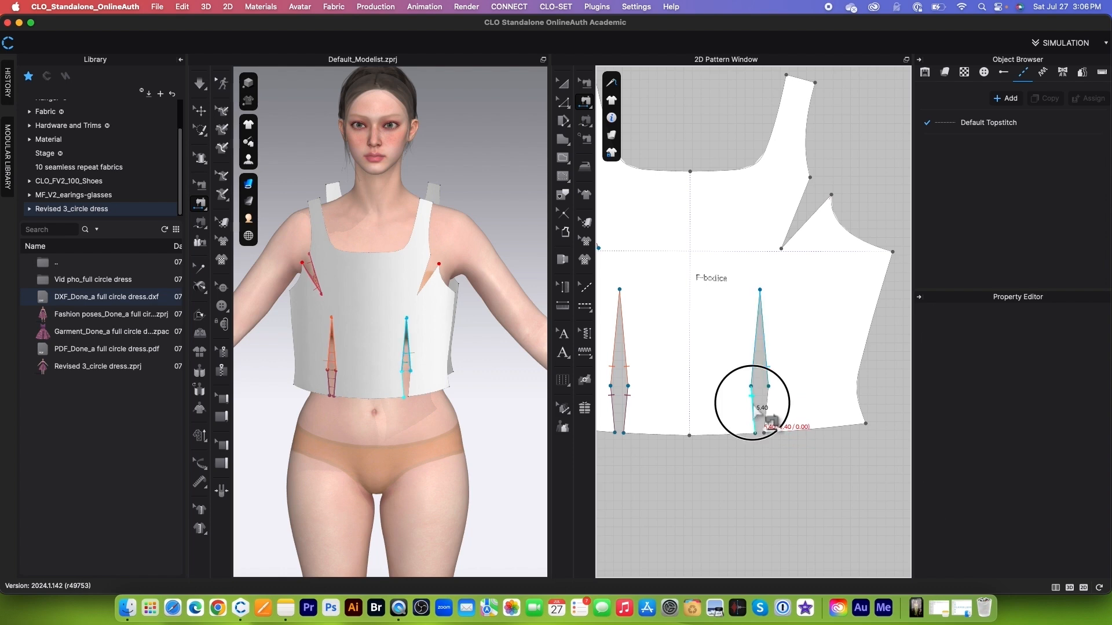
click(767, 399)
Sew the F-bodice armhole dart nearest Bodice-B-L and reverse its sewing direction.
scroll(773, 402, down, 2)
click(787, 259)
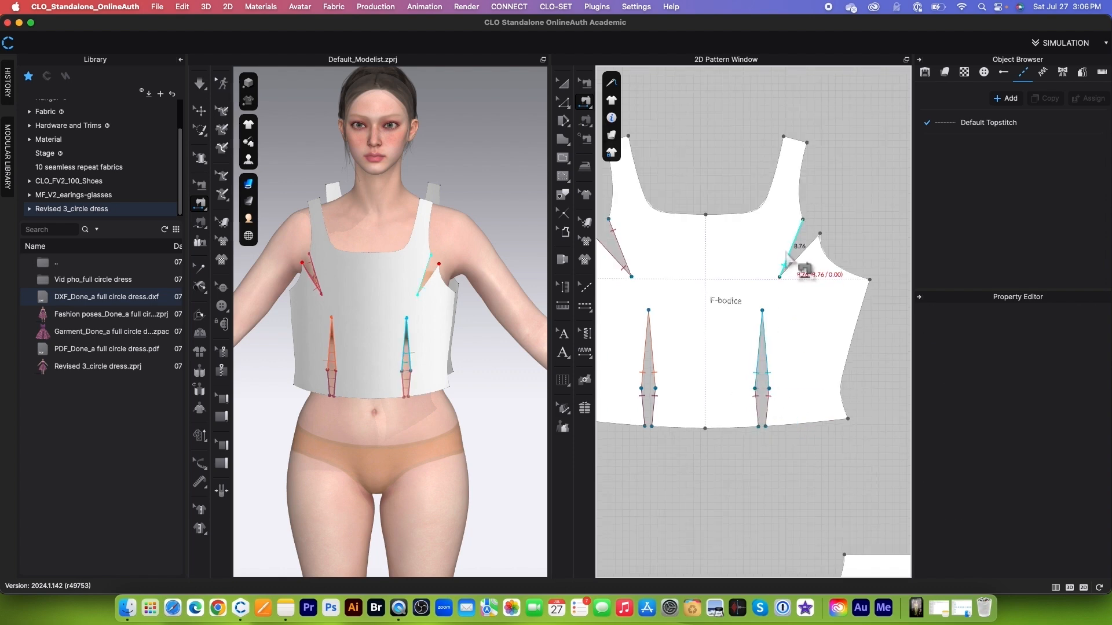
click(815, 243)
scroll(846, 240, up, 3)
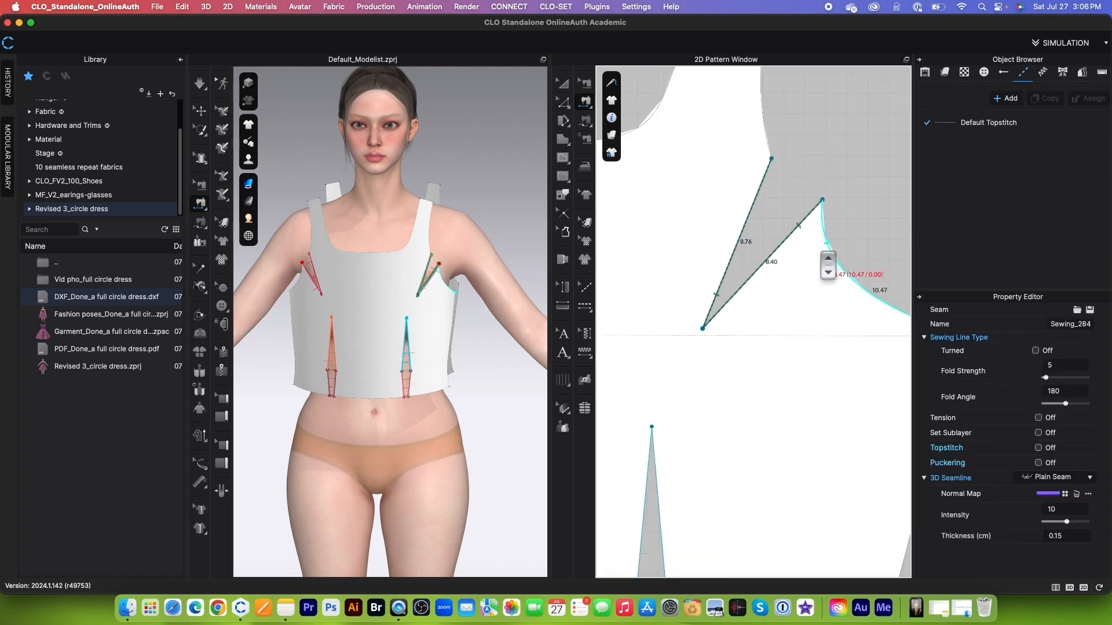
scroll(758, 258, down, 1)
key(ctrl+b)
scroll(761, 264, up, 4)
scroll(760, 265, down, 3)
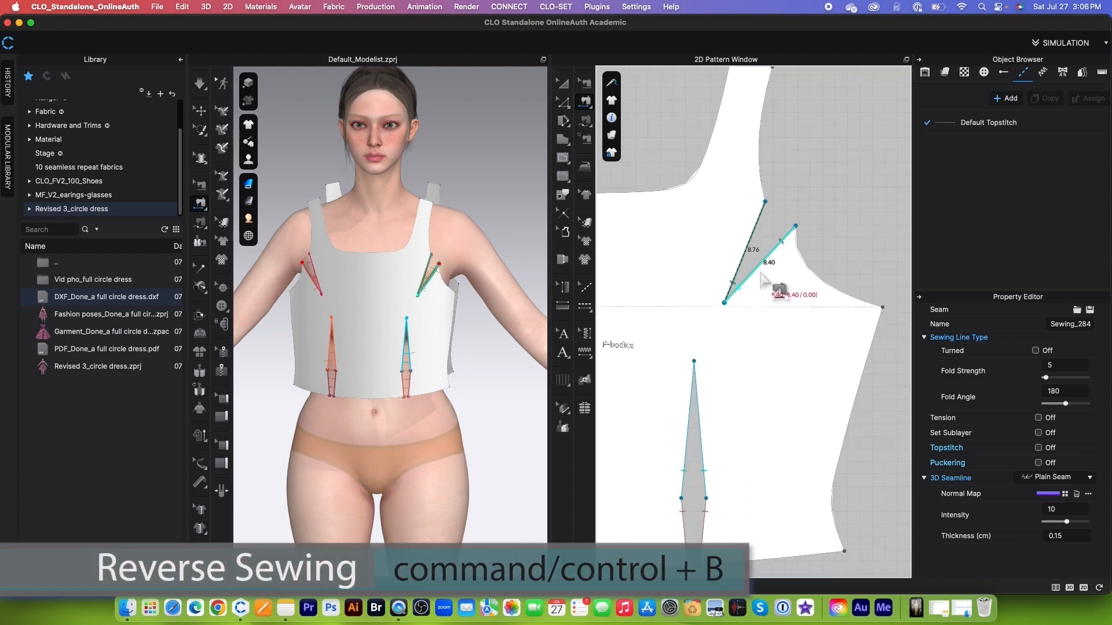
Sew the upper and lower edges of the waist dart in Bodice-B-L.
scroll(766, 278, down, 5)
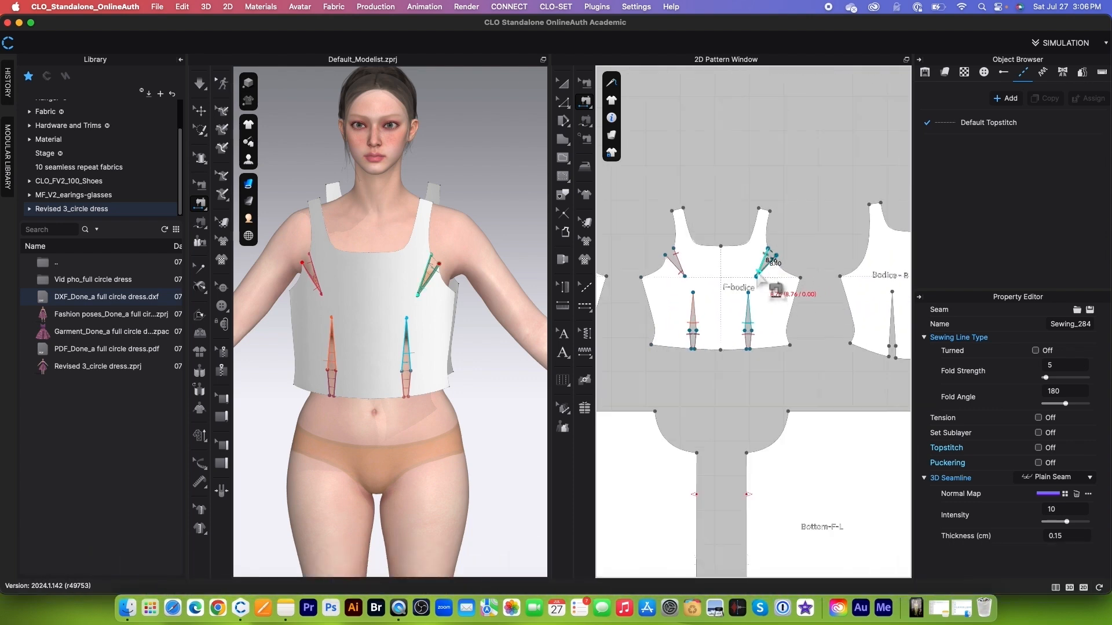
scroll(761, 280, down, 2)
scroll(866, 306, up, 6)
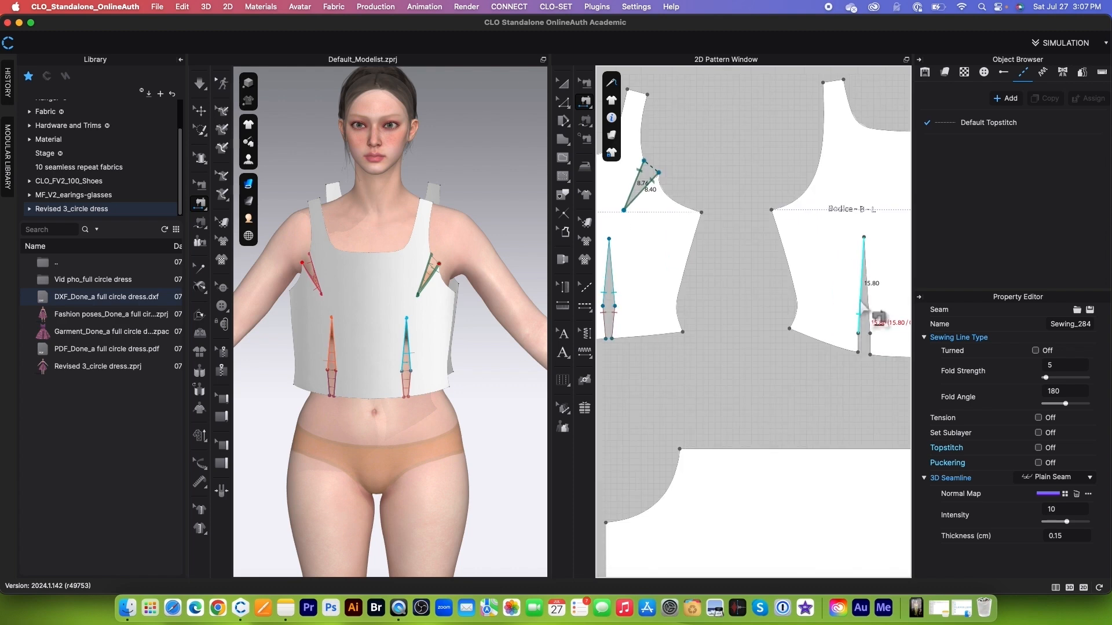
click(868, 315)
click(859, 342)
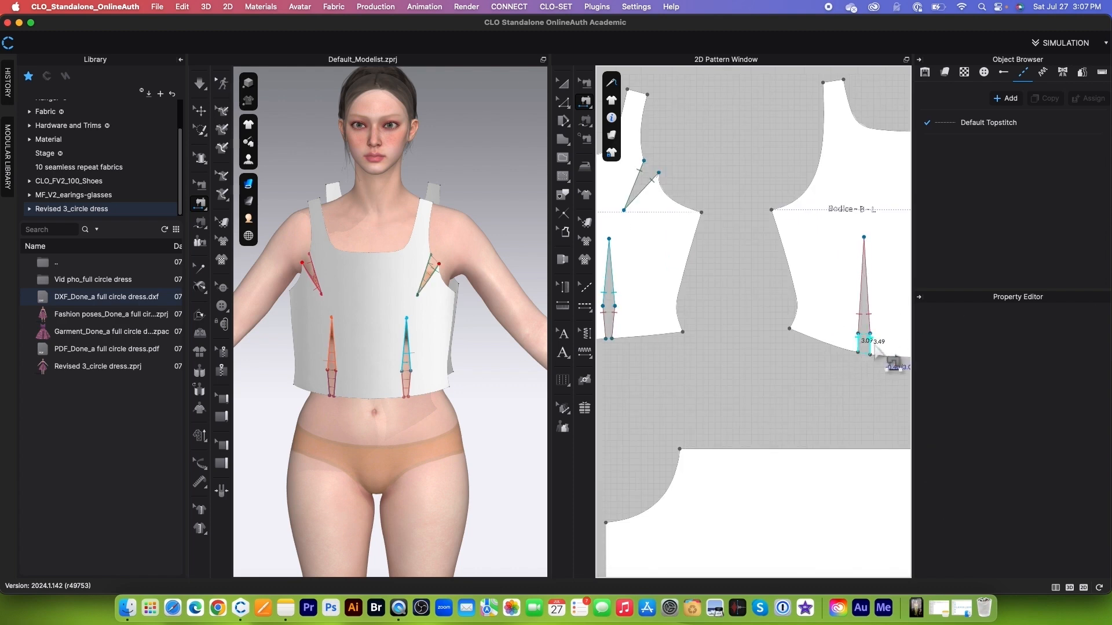
Sew the upper and lower edges of the waist dart in Bodice-B-R.
scroll(753, 278, down, 4)
scroll(686, 290, up, 5)
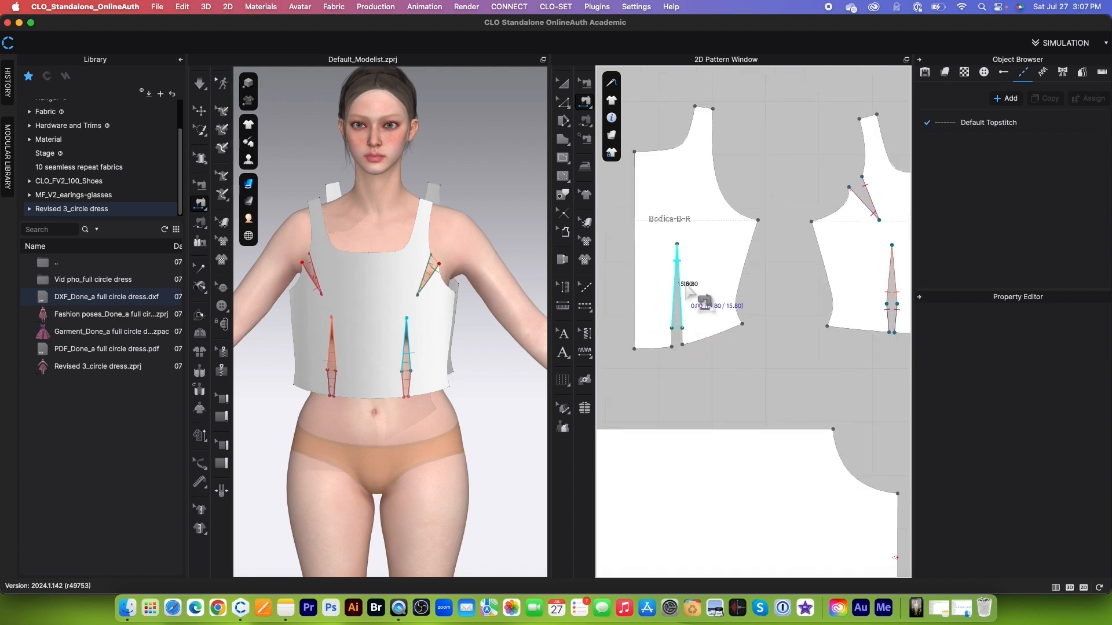
click(689, 293)
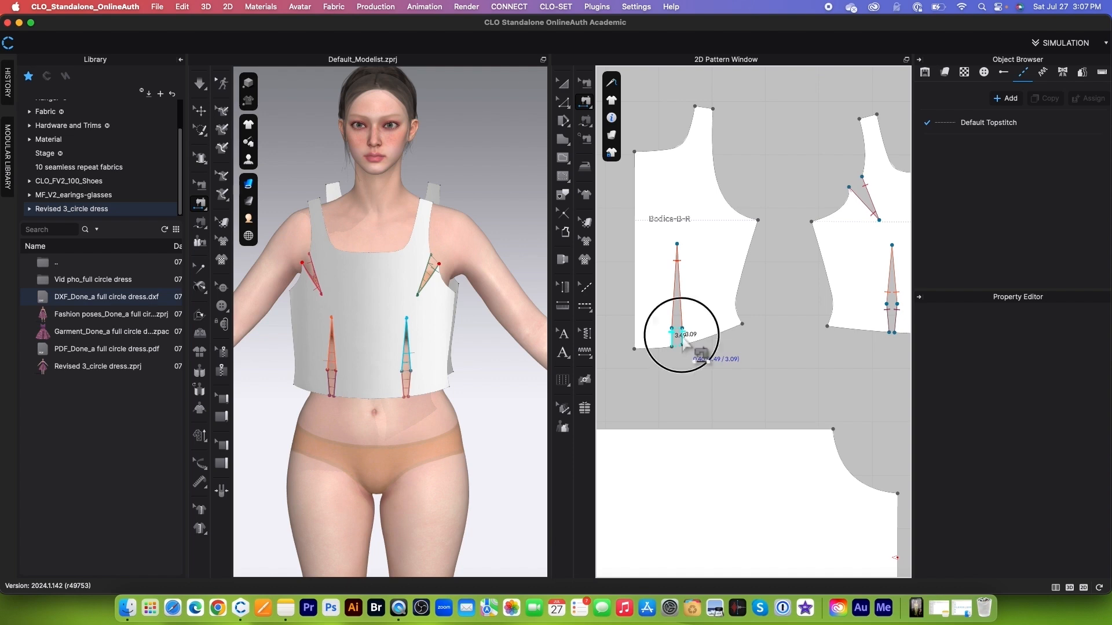
click(685, 342)
Sew the shoulder edge of Bodice-B-R to the adjacent shoulder edge of F-bodice.
scroll(704, 313, down, 4)
scroll(704, 310, up, 2)
scroll(709, 312, down, 2)
scroll(718, 261, up, 1)
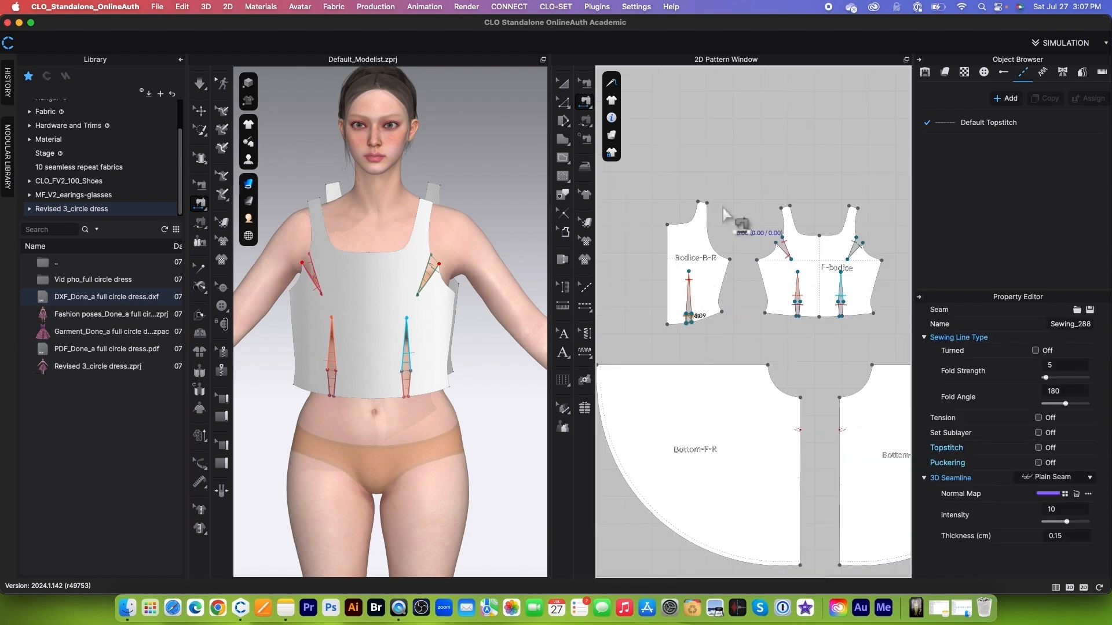
scroll(723, 217, down, 1)
scroll(672, 255, up, 2)
click(665, 257)
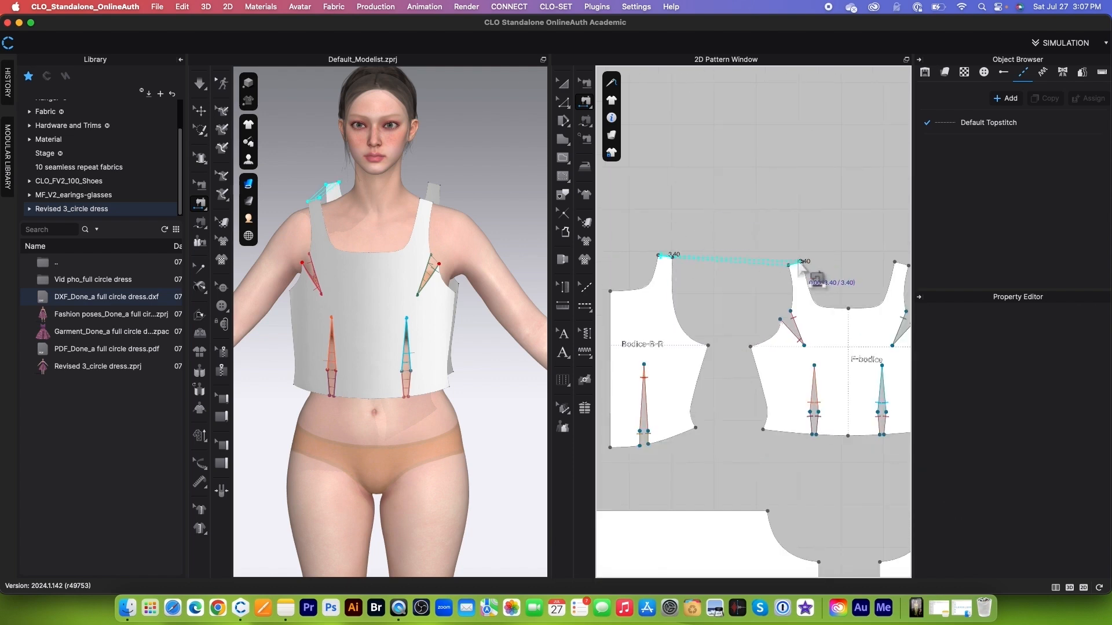
click(795, 264)
Sew the other F-bodice shoulder edge to the shoulder edge of Bodice-B-L.
scroll(811, 266, down, 2)
scroll(838, 266, up, 2)
click(837, 266)
scroll(840, 272, down, 3)
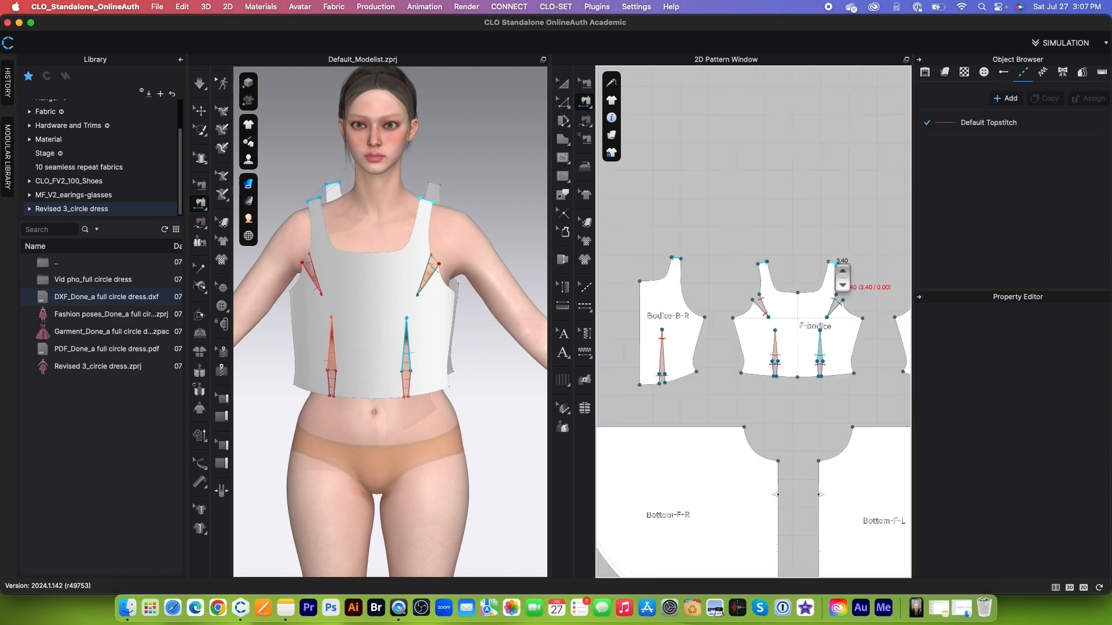
scroll(857, 275, up, 3)
scroll(867, 277, up, 3)
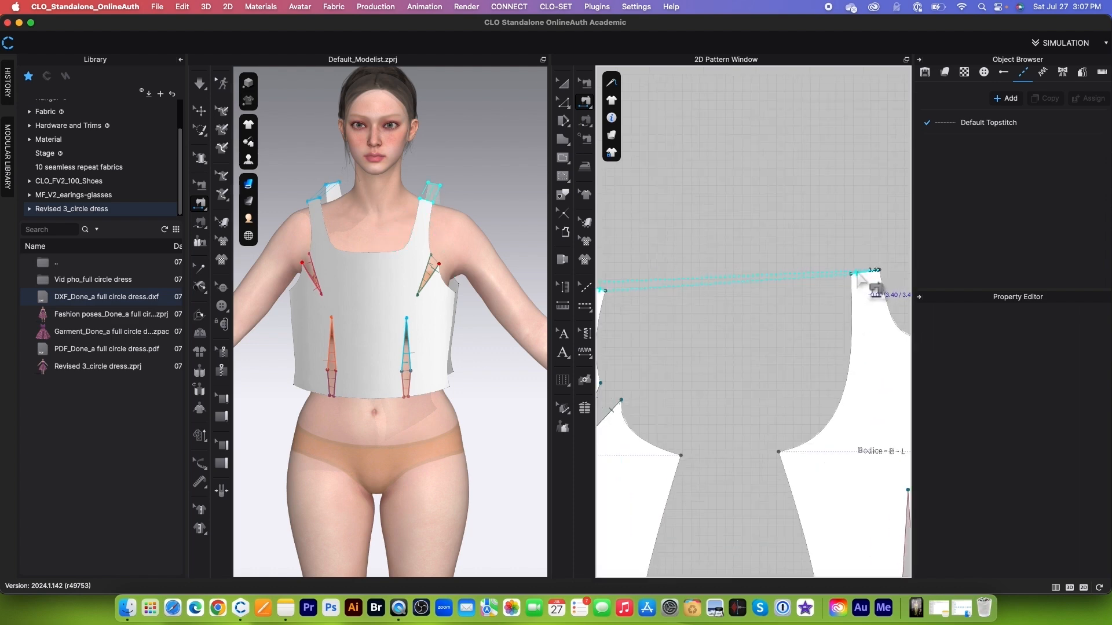
click(857, 277)
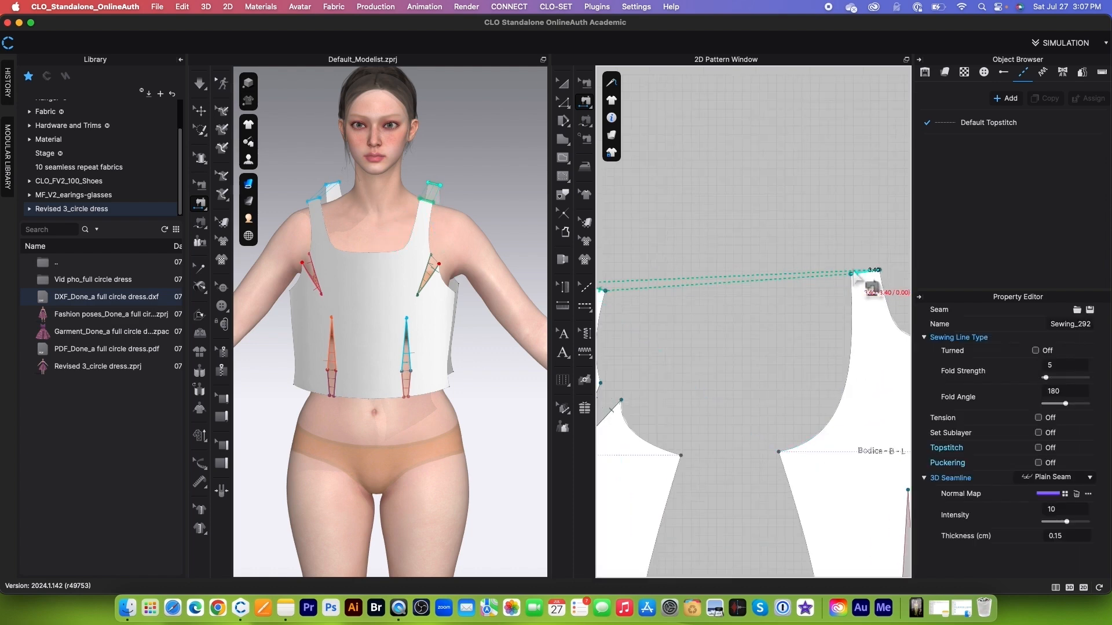
Sew the center back edges of Bodice-B-R and Bodice-B-L together.
scroll(855, 277, down, 3)
click(620, 314)
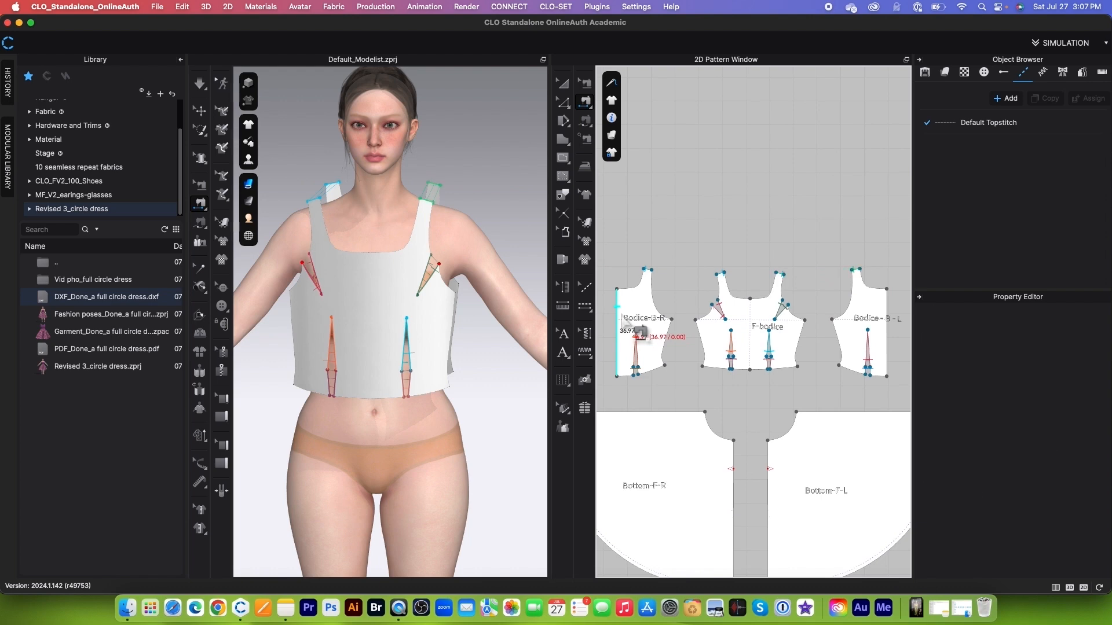
scroll(620, 314, down, 3)
click(799, 316)
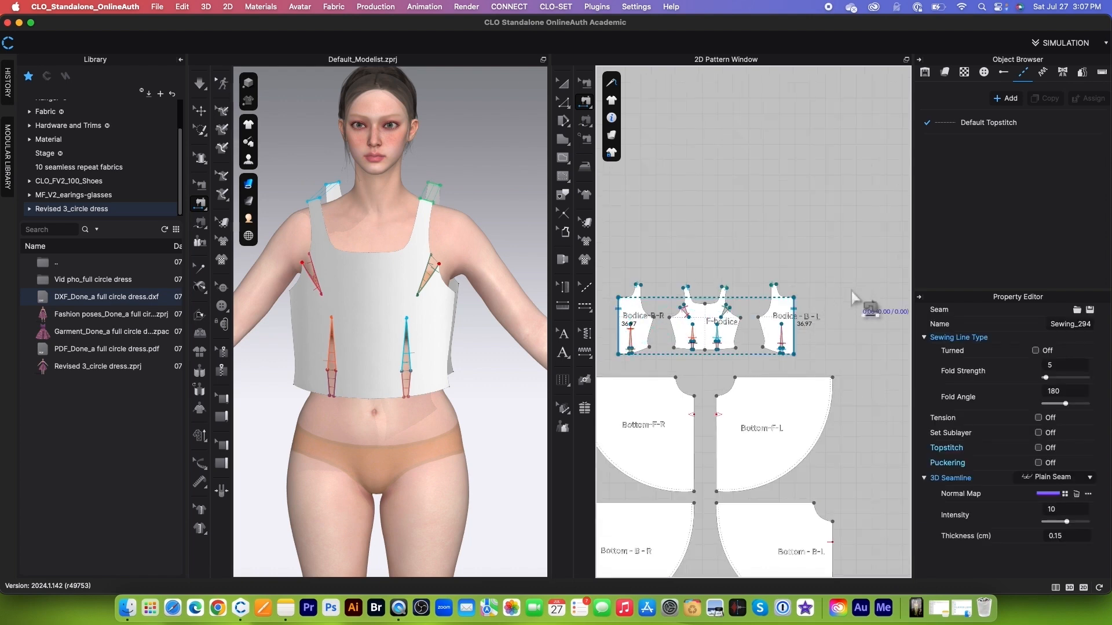
Sew both F-bodice side seams to the matching side edges of Bodice-B-R and Bodice-B-L.
scroll(851, 310, up, 2)
scroll(860, 311, down, 2)
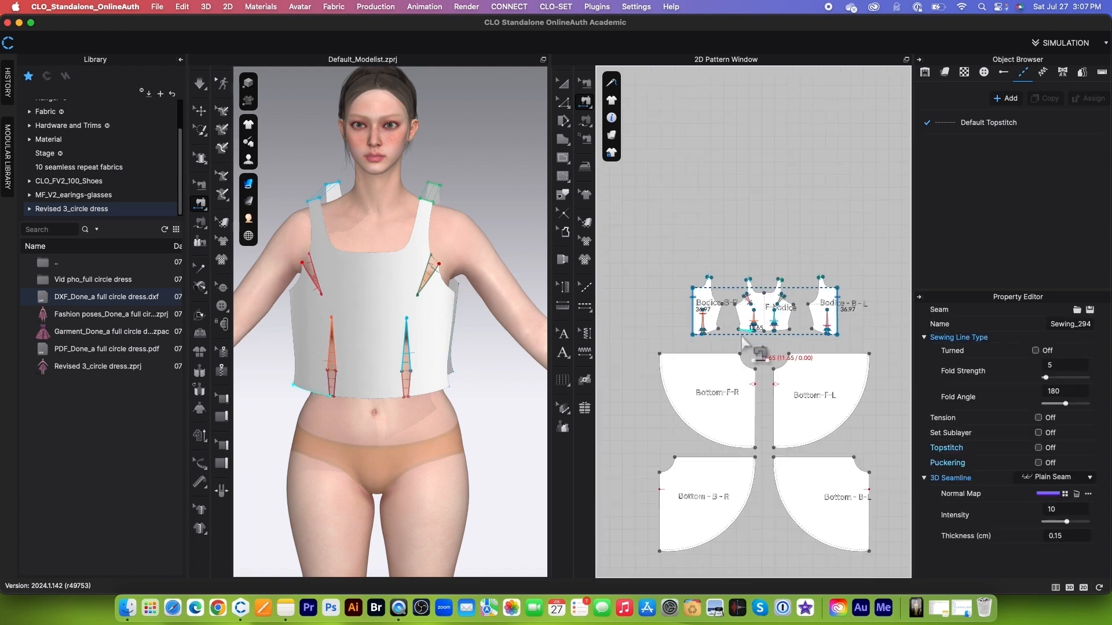
scroll(723, 328, up, 2)
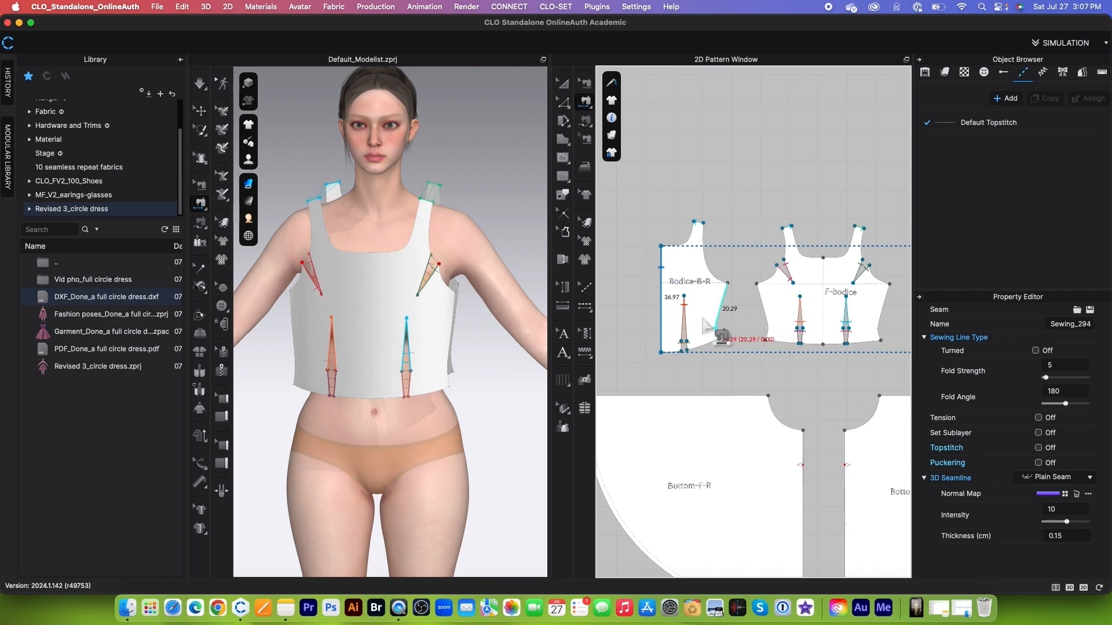
scroll(764, 333, down, 1)
scroll(763, 329, up, 2)
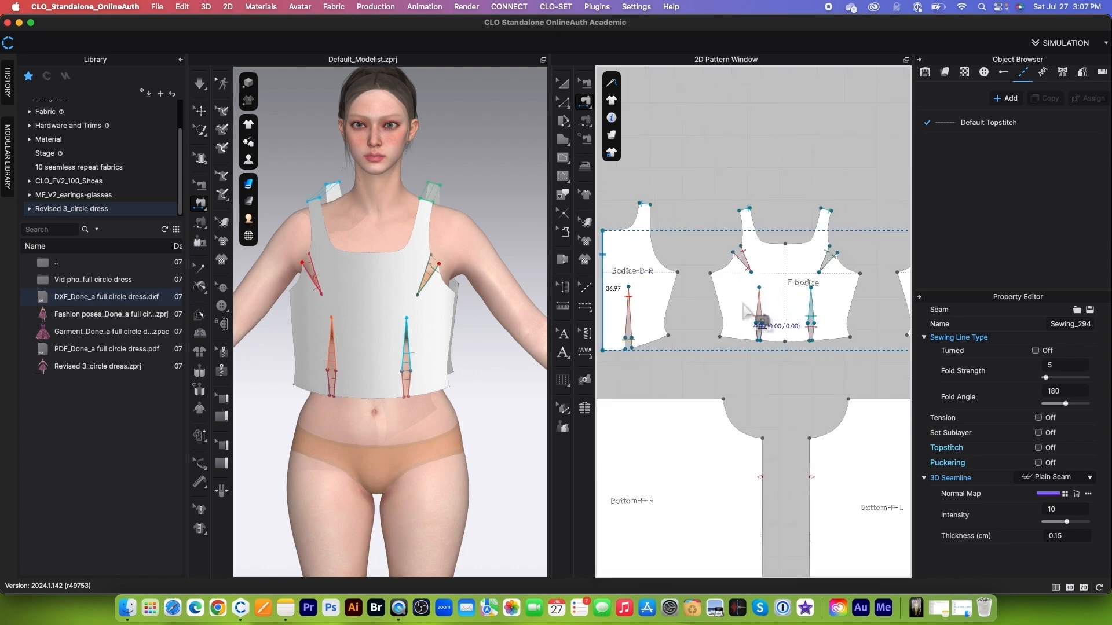
scroll(744, 306, down, 1)
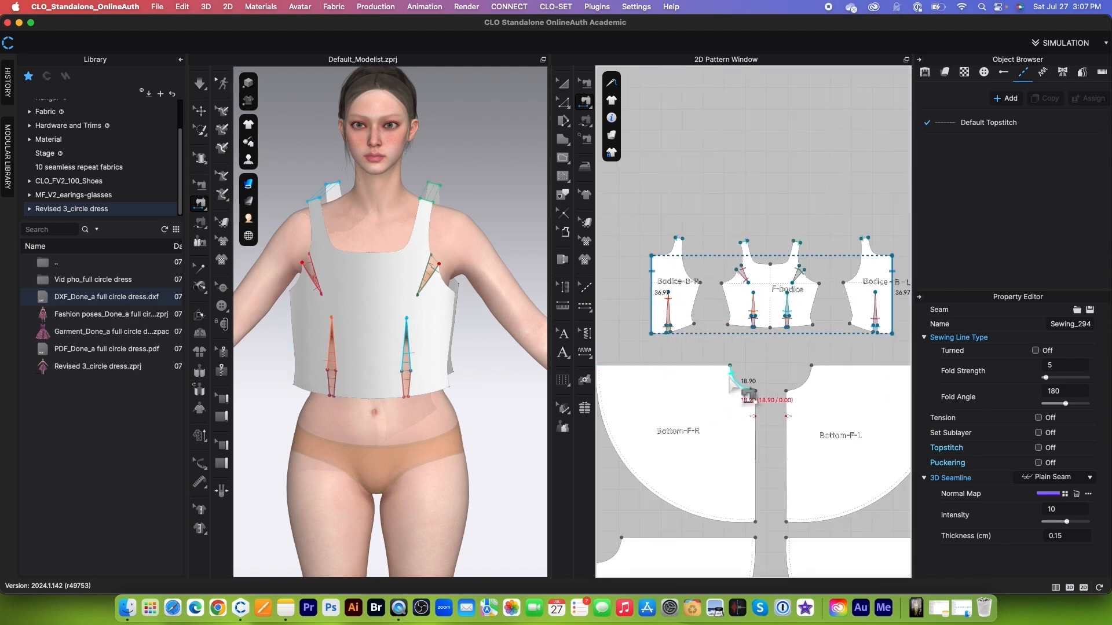
scroll(736, 387, up, 2)
scroll(676, 310, down, 1)
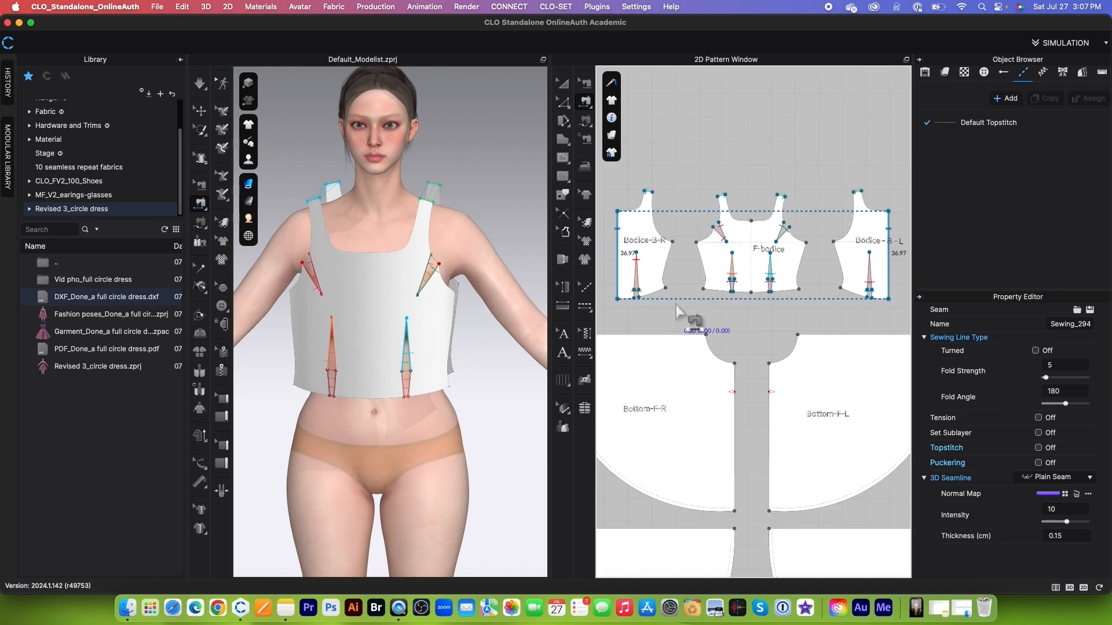
click(670, 269)
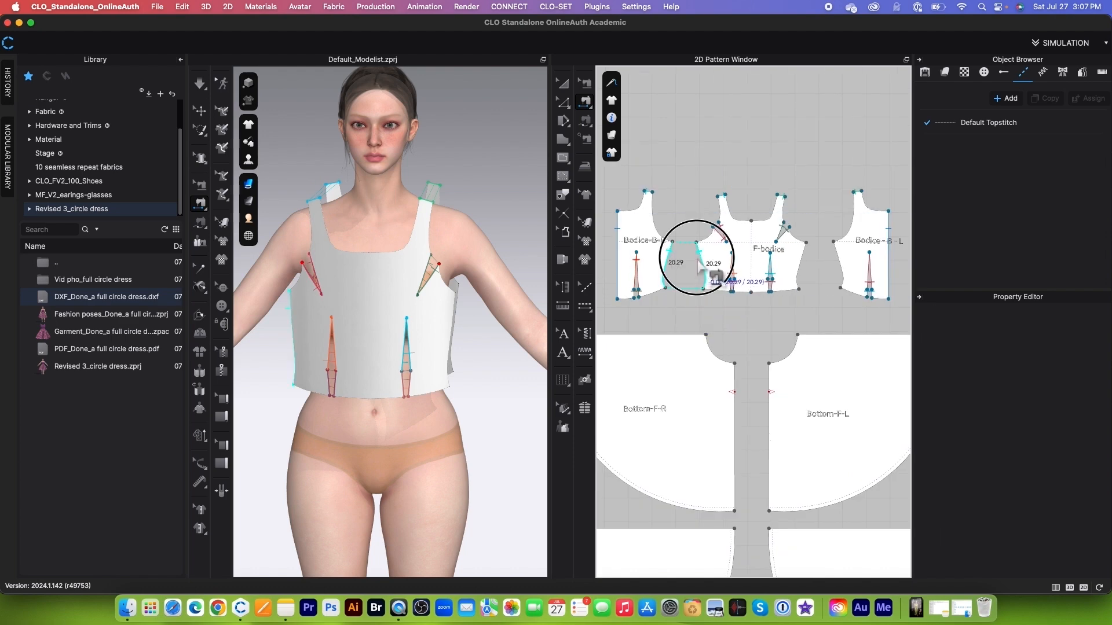
click(701, 266)
click(806, 266)
click(836, 258)
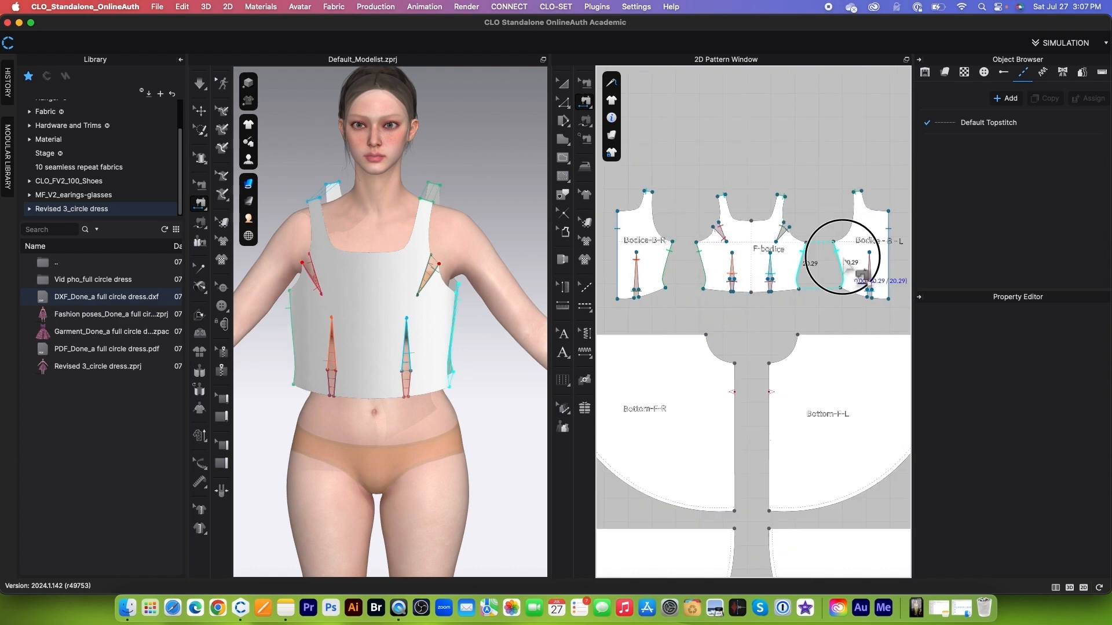
Select the three bodice patterns with Transform Pattern and strengthen them.
scroll(848, 272, down, 5)
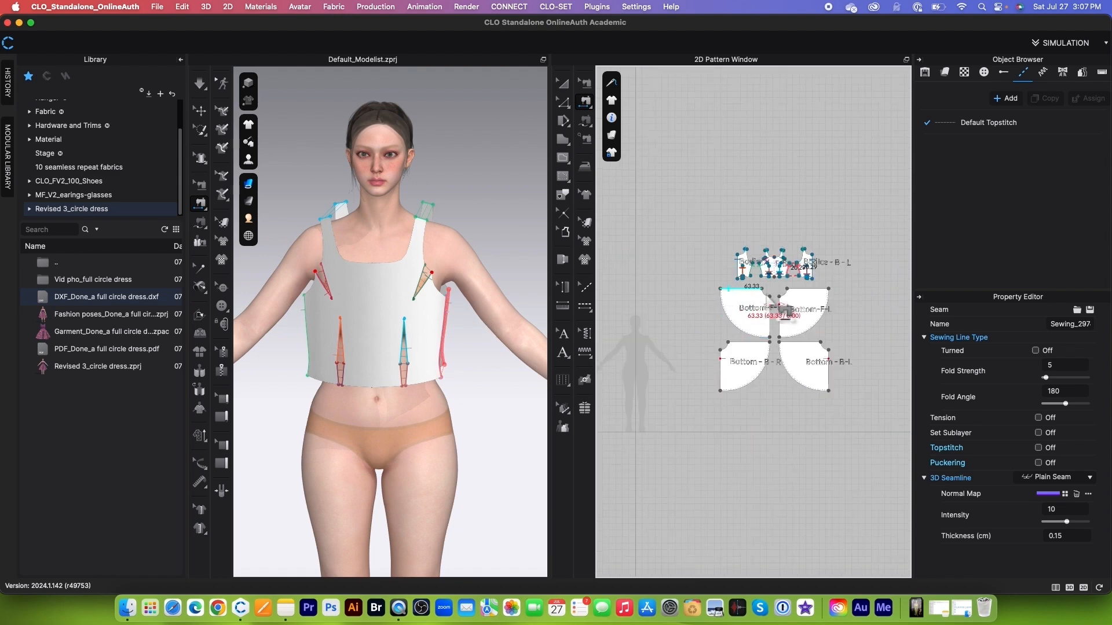
scroll(790, 274, up, 3)
key(a)
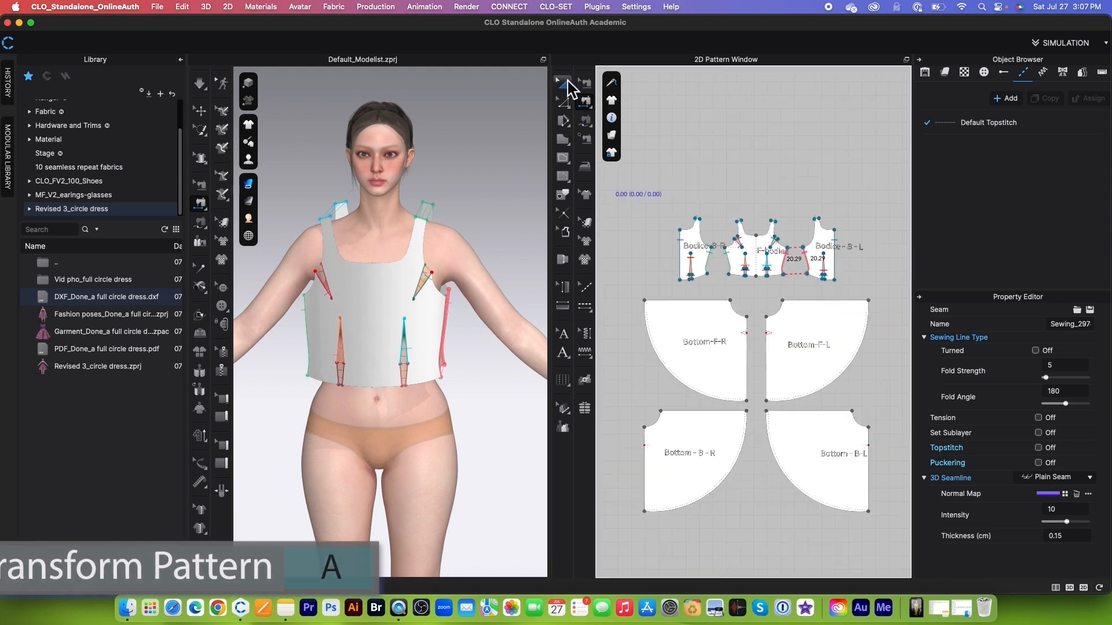
drag(646, 193, 860, 290)
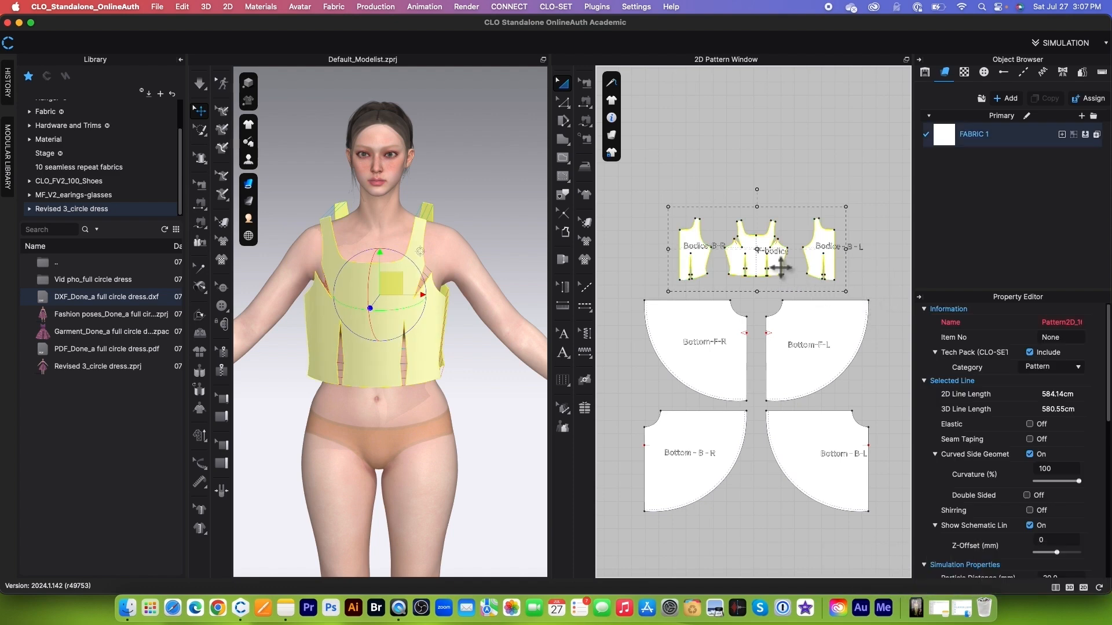
right_click(775, 267)
click(810, 388)
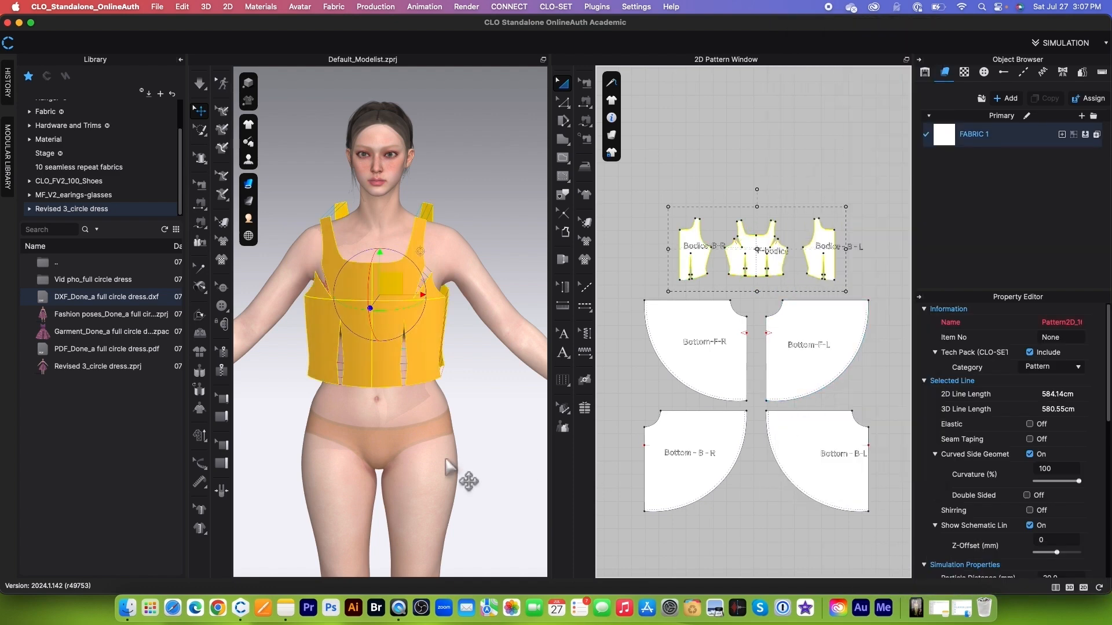
Simulate the three bodice patterns on the avatar and examine the front armhole dart up close.
key(space)
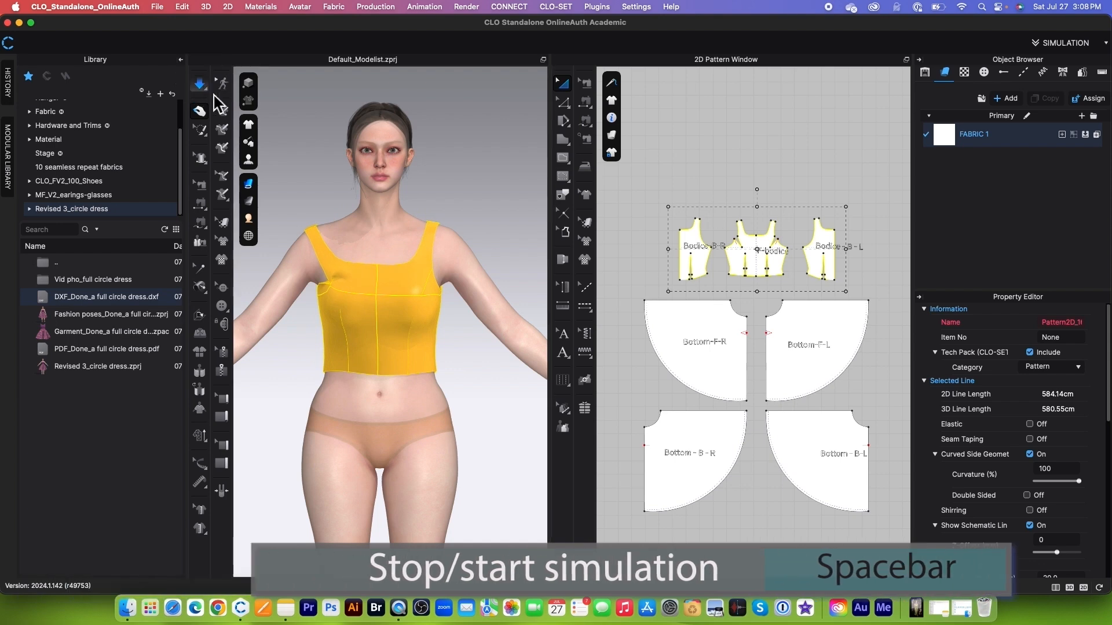
right_drag(298, 367, 397, 462)
scroll(389, 242, up, 5)
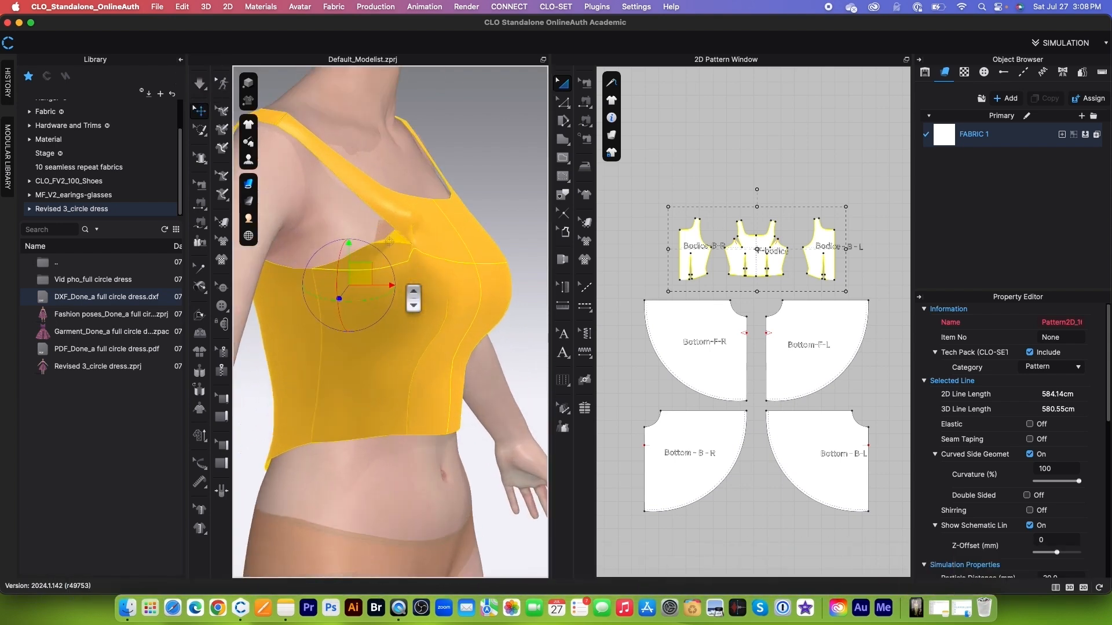
scroll(413, 298, up, 5)
middle_drag(516, 405, 488, 412)
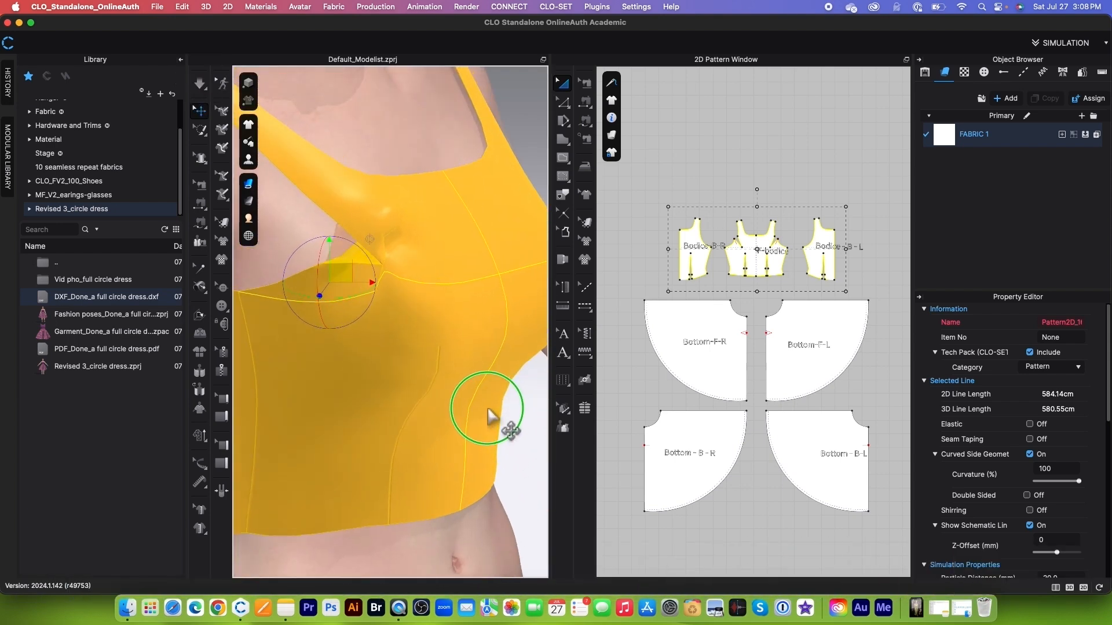
Locate the tip of the puckered armhole dart on the 3D garment and on the F-bodice pattern.
click(585, 82)
scroll(752, 253, up, 5)
scroll(739, 269, down, 1)
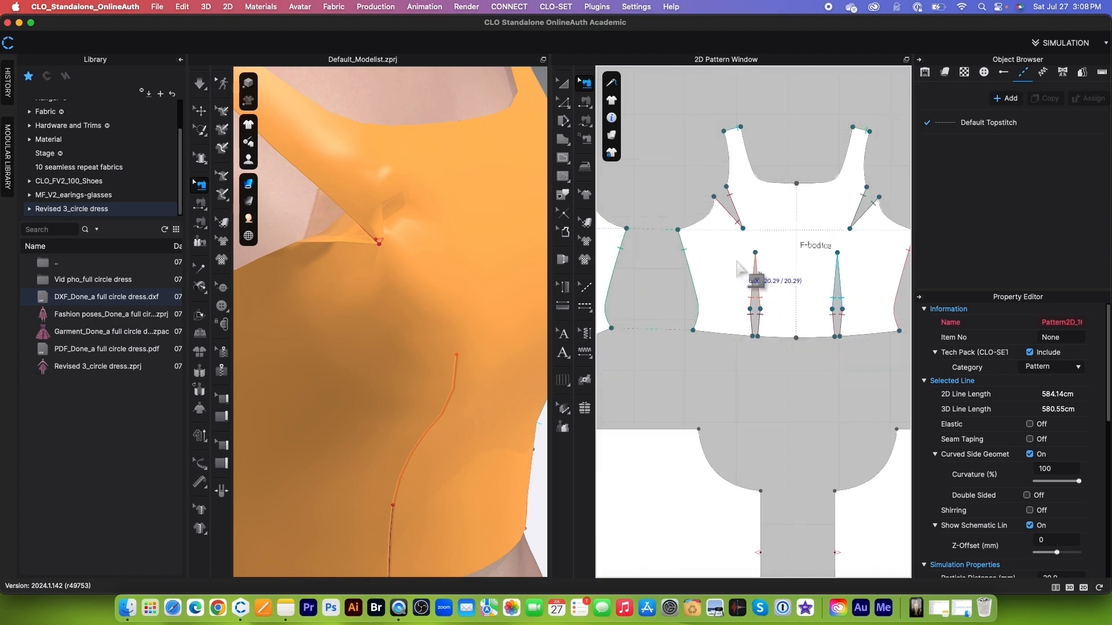
key(q)
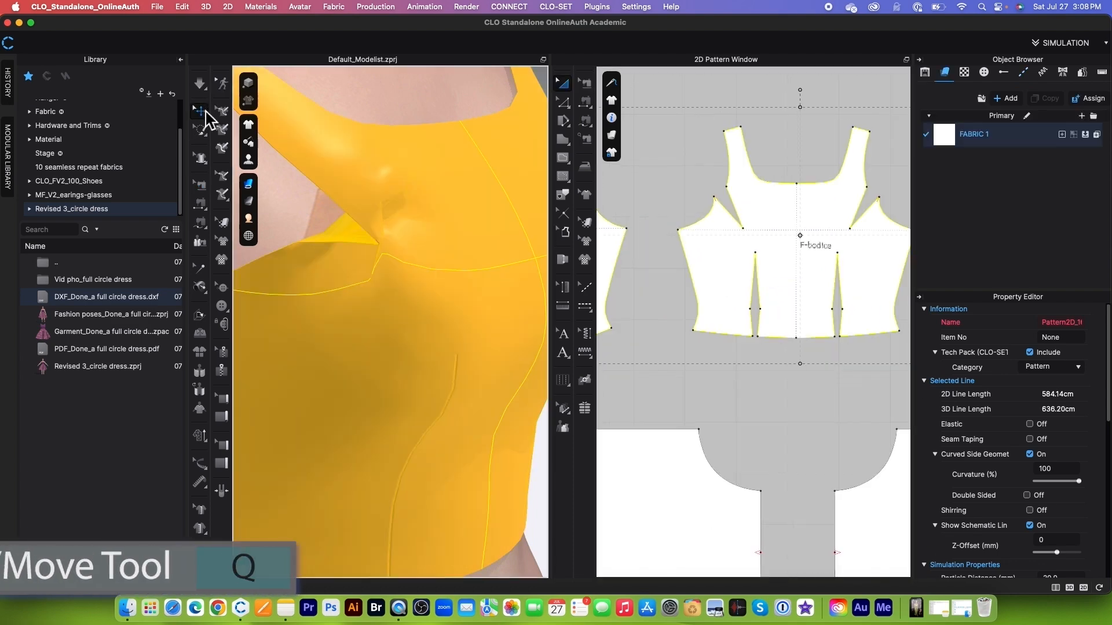
click(375, 243)
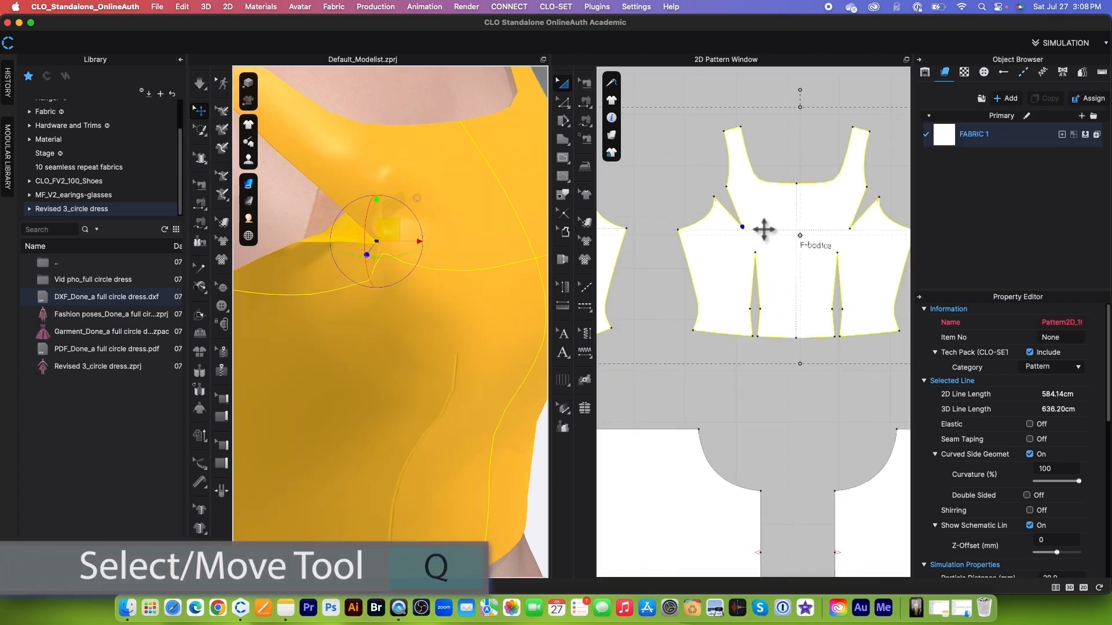
scroll(764, 230, up, 4)
scroll(784, 292, down, 2)
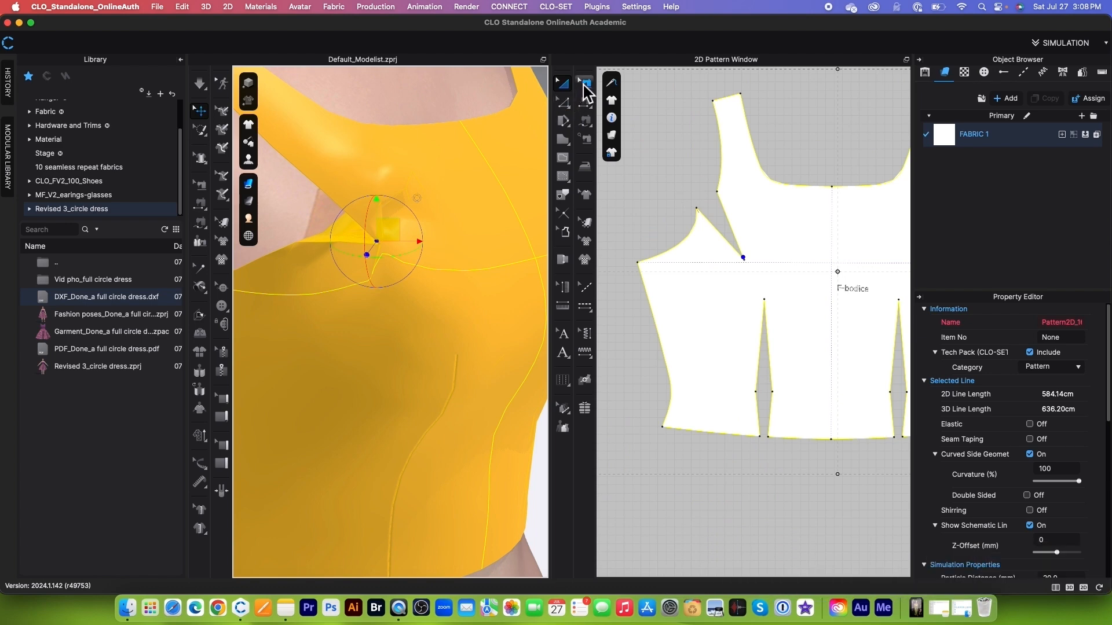
Select the puckered armhole dart's seam on F-bodice with Edit Sewing and reverse its sewing direction.
click(587, 86)
click(739, 246)
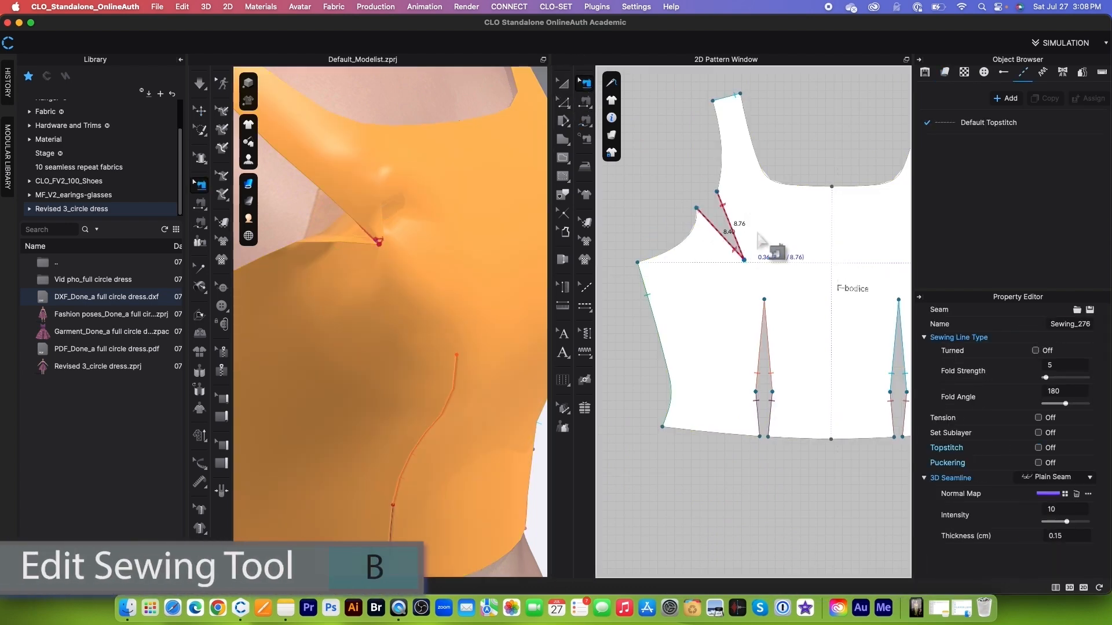
scroll(746, 263, up, 2)
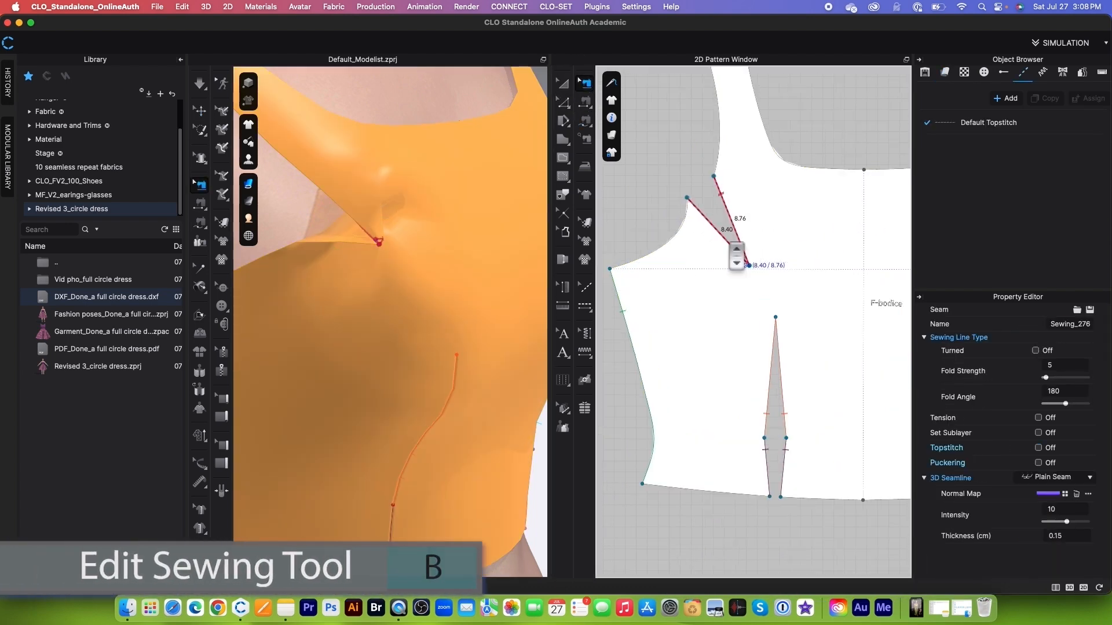
right_click(746, 255)
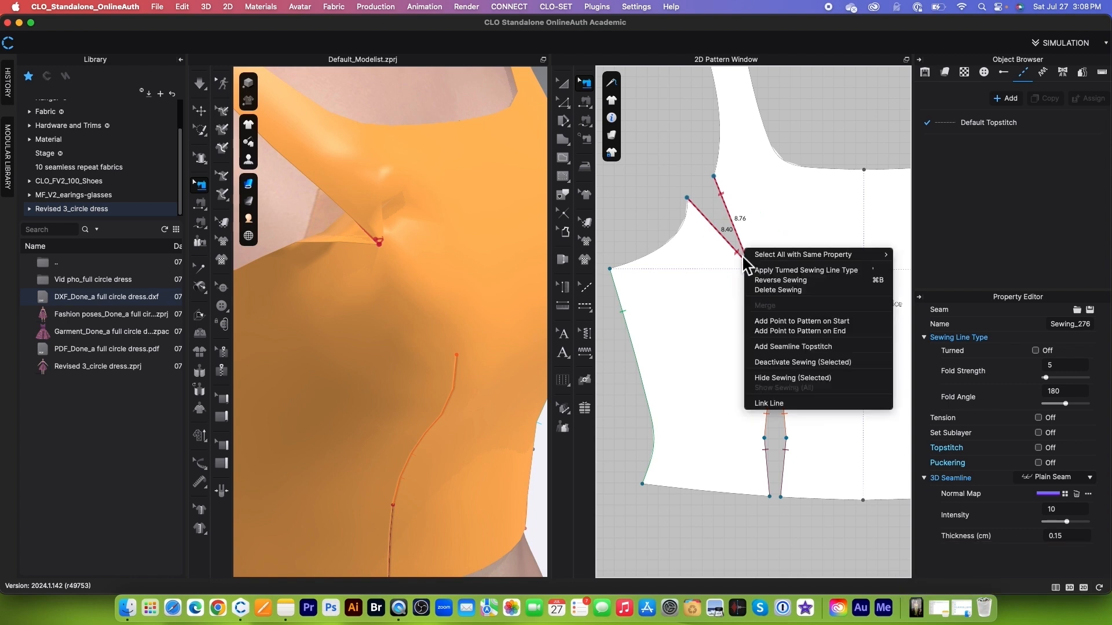
click(782, 280)
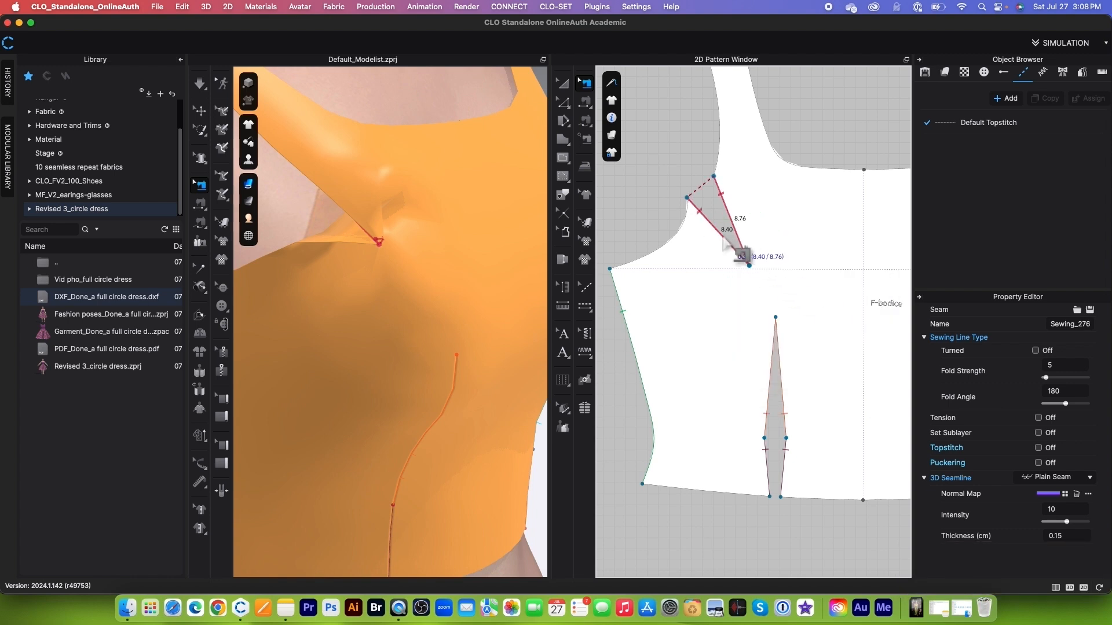
Simulate the bodice again in front view, pull the shoulder strap into place, and stop the simulation.
scroll(741, 255, down, 5)
scroll(434, 277, down, 6)
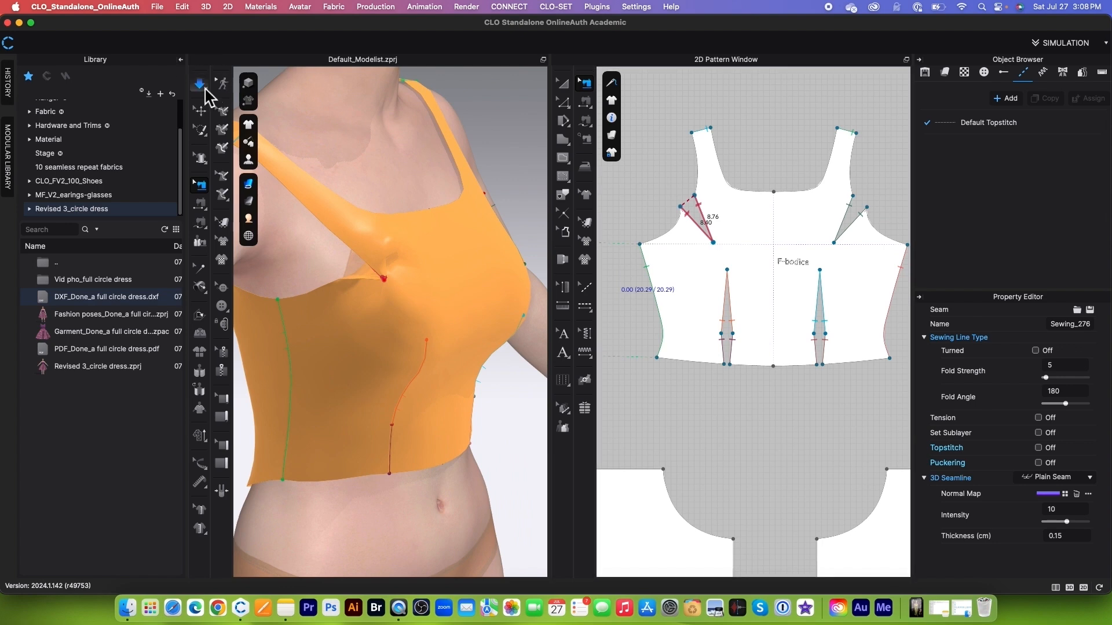
click(204, 87)
key(2)
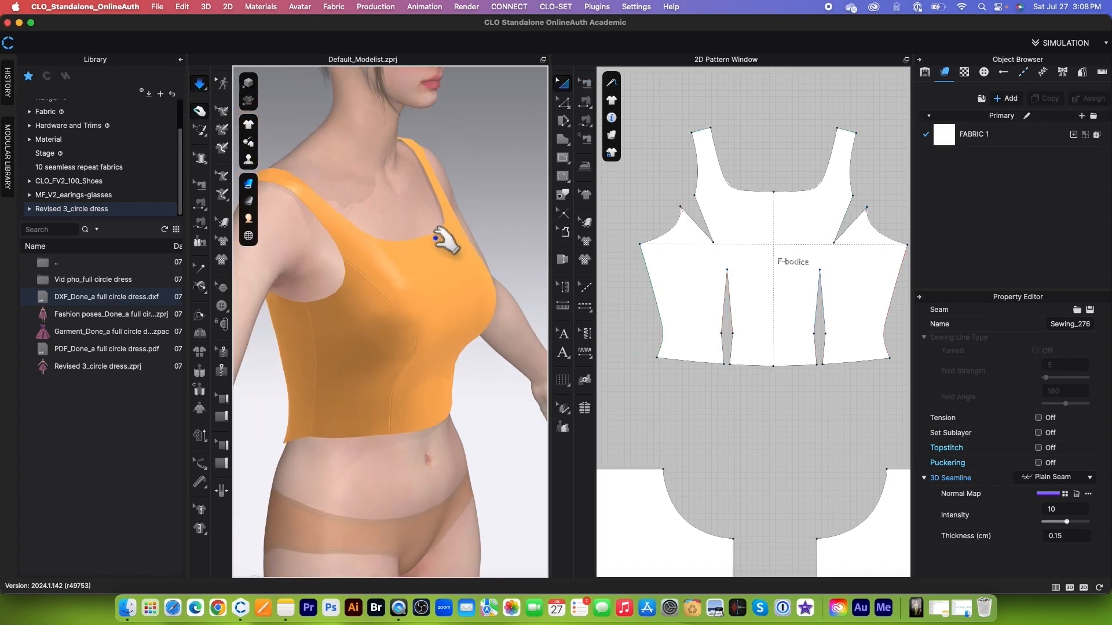
click(371, 216)
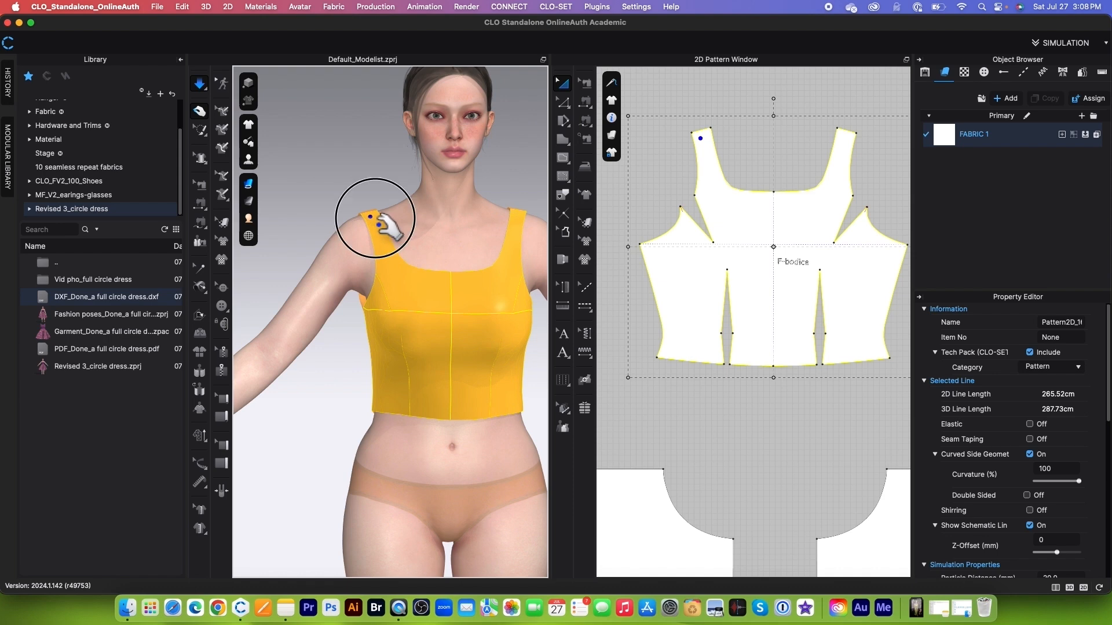
scroll(384, 235, down, 2)
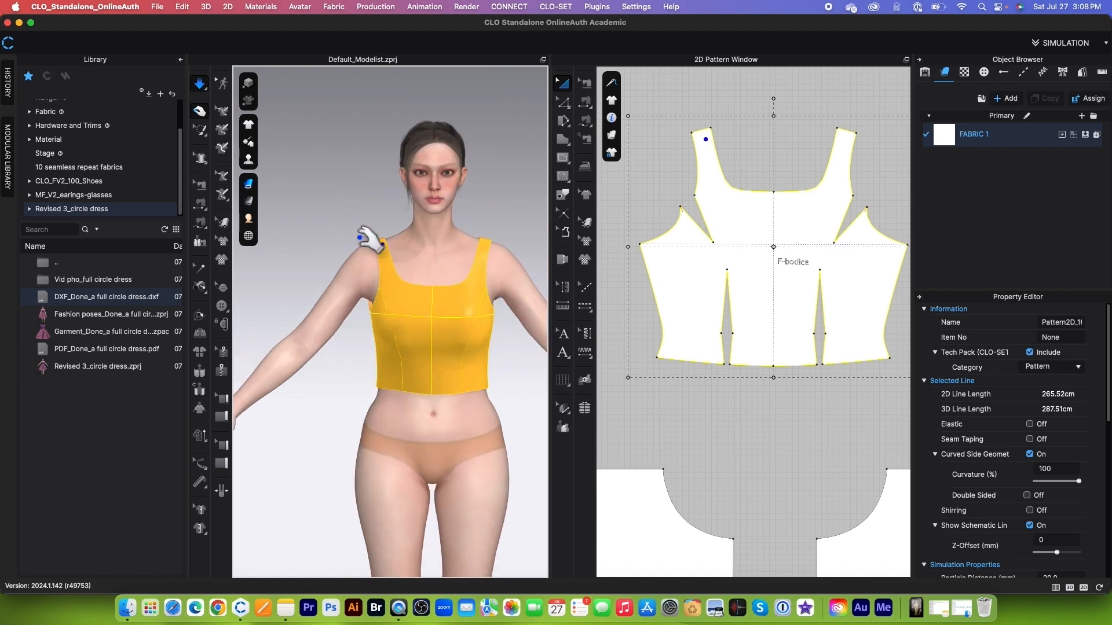
click(201, 85)
key(b)
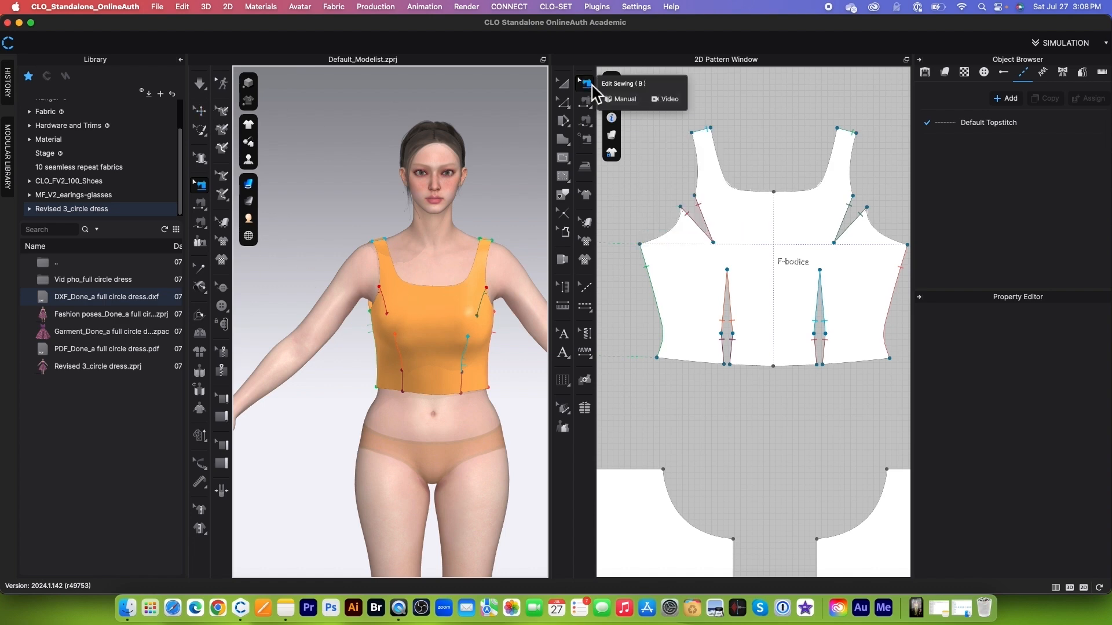
click(201, 111)
scroll(495, 175, up, 6)
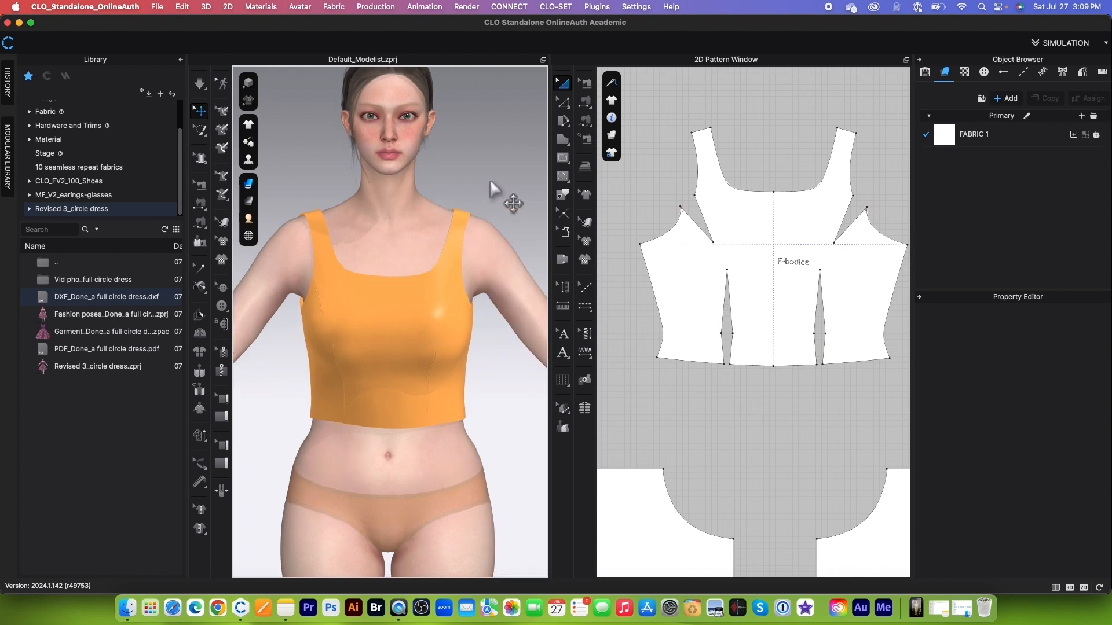
scroll(497, 233, down, 3)
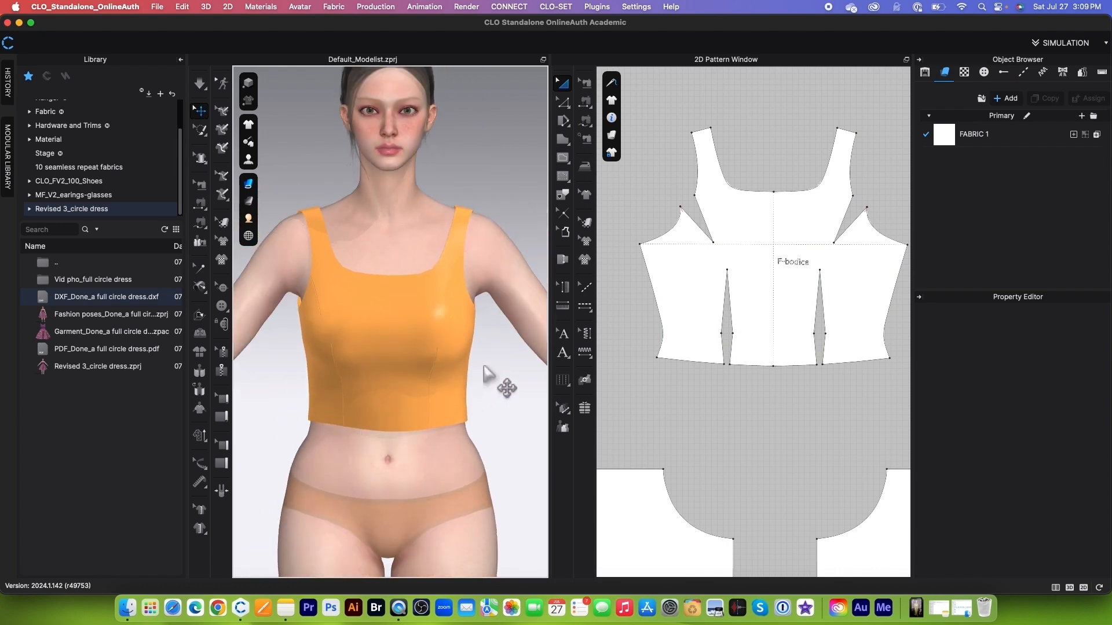
scroll(487, 375, down, 1)
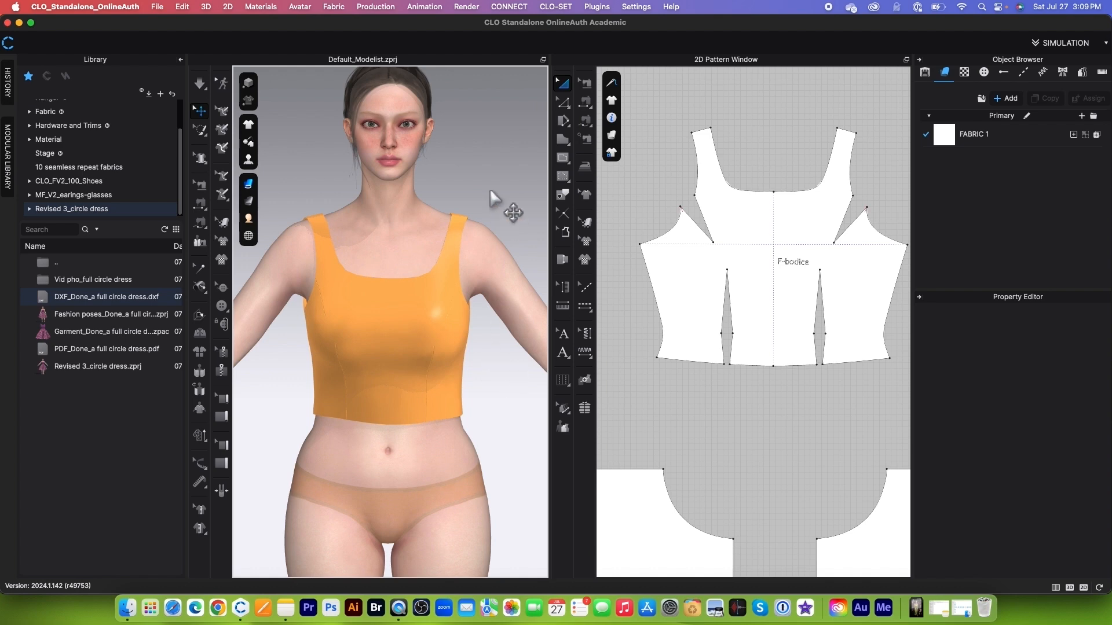
Nudge the front bodice slightly sideways on the avatar, then nudge one back bodice piece from the back view.
click(398, 313)
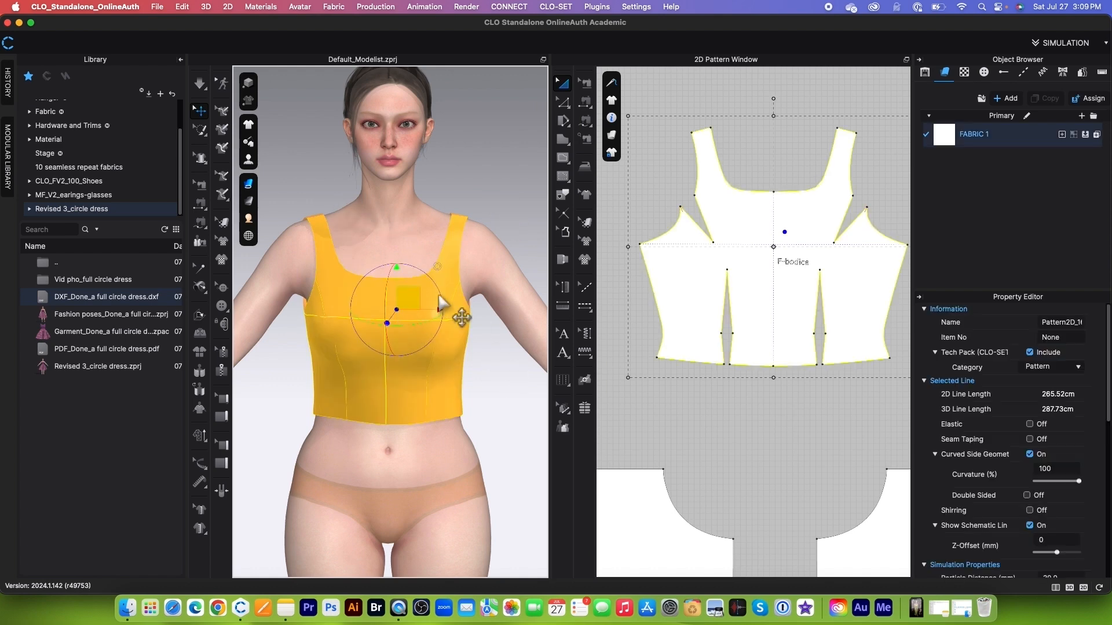
drag(415, 309, 418, 307)
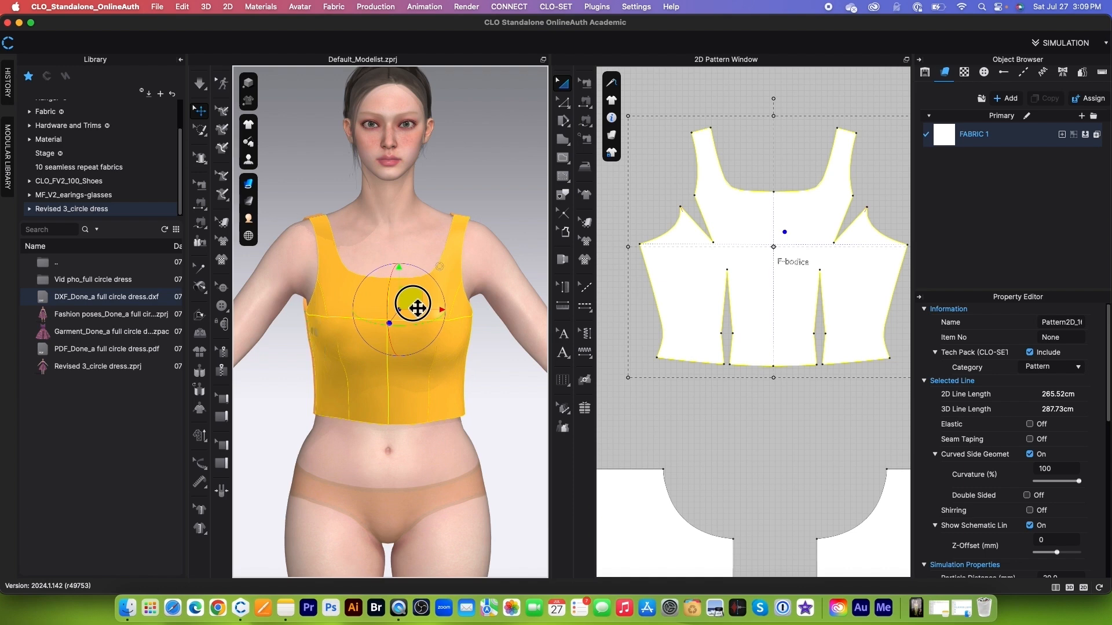
right_drag(310, 406, 509, 388)
click(460, 258)
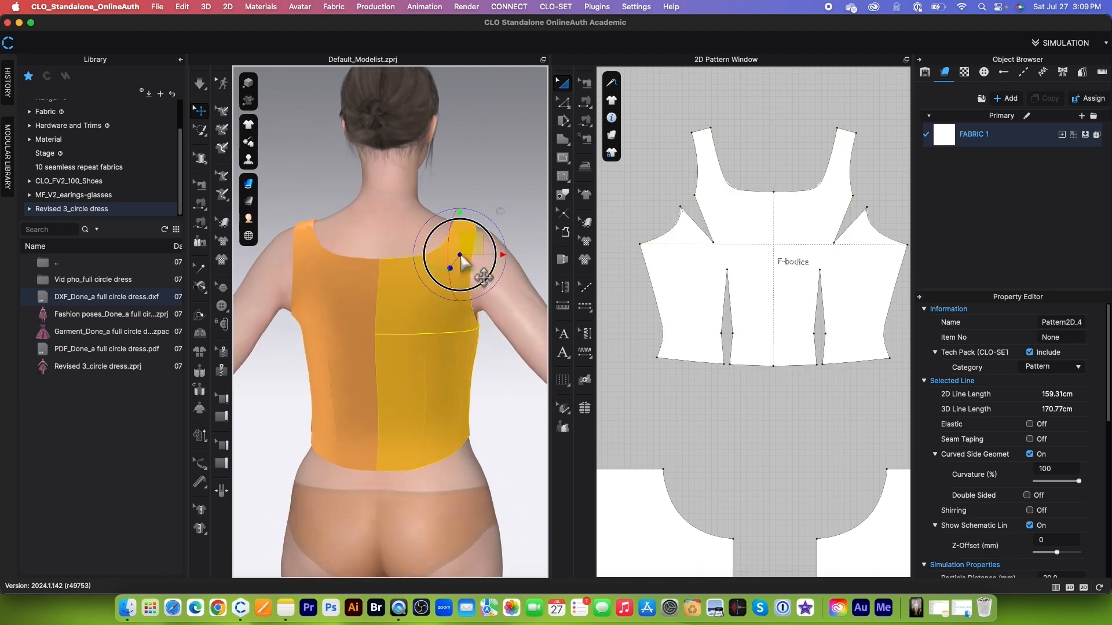
drag(460, 256, 458, 257)
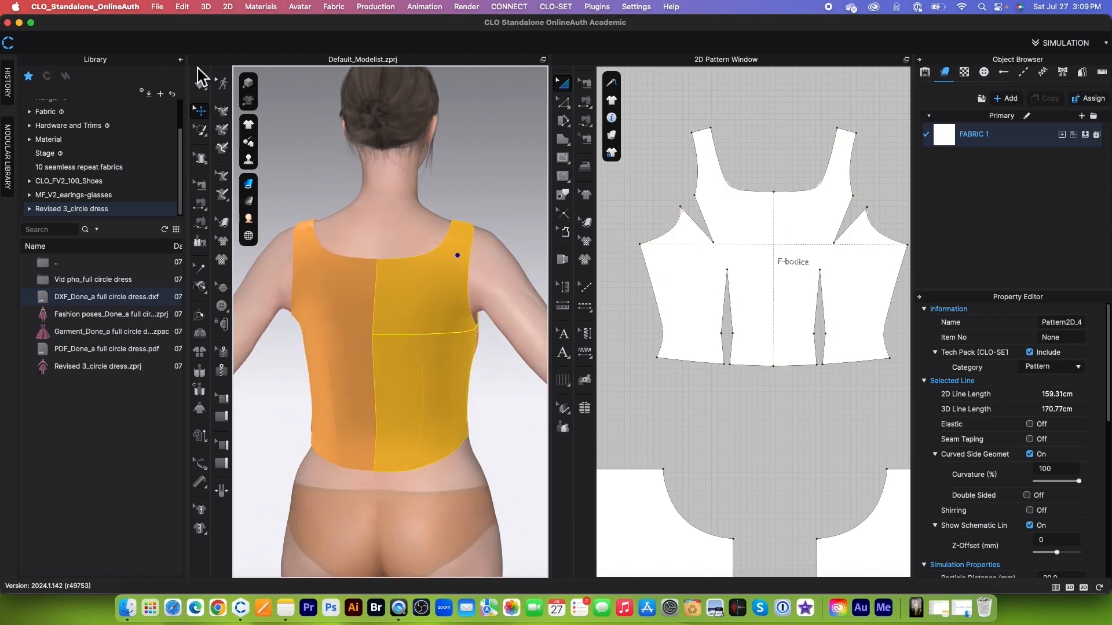
Simulate the repositioned bodice from the front view, stop the simulation, and clear the pattern selection.
scroll(412, 325, down, 4)
right_drag(453, 369, 376, 367)
key(2)
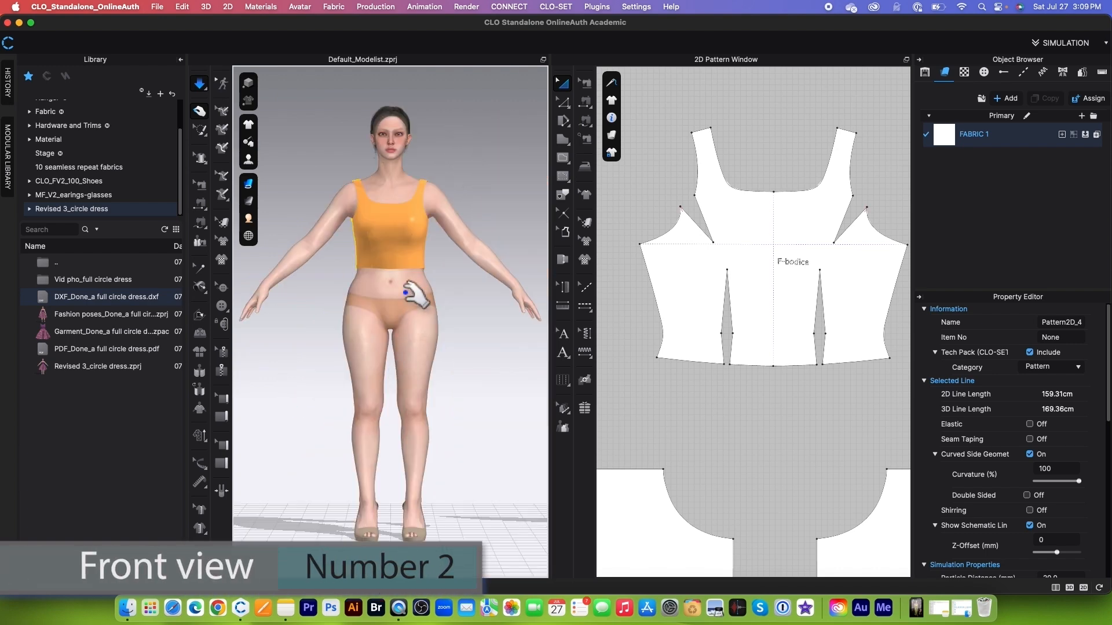
scroll(417, 359, up, 3)
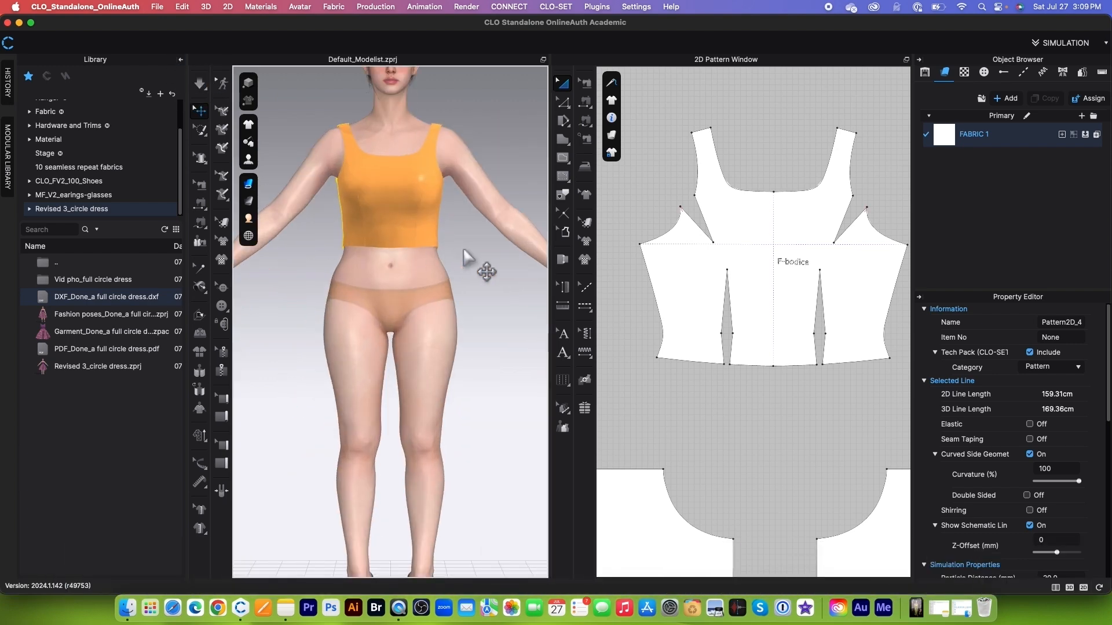
click(454, 315)
scroll(463, 310, down, 3)
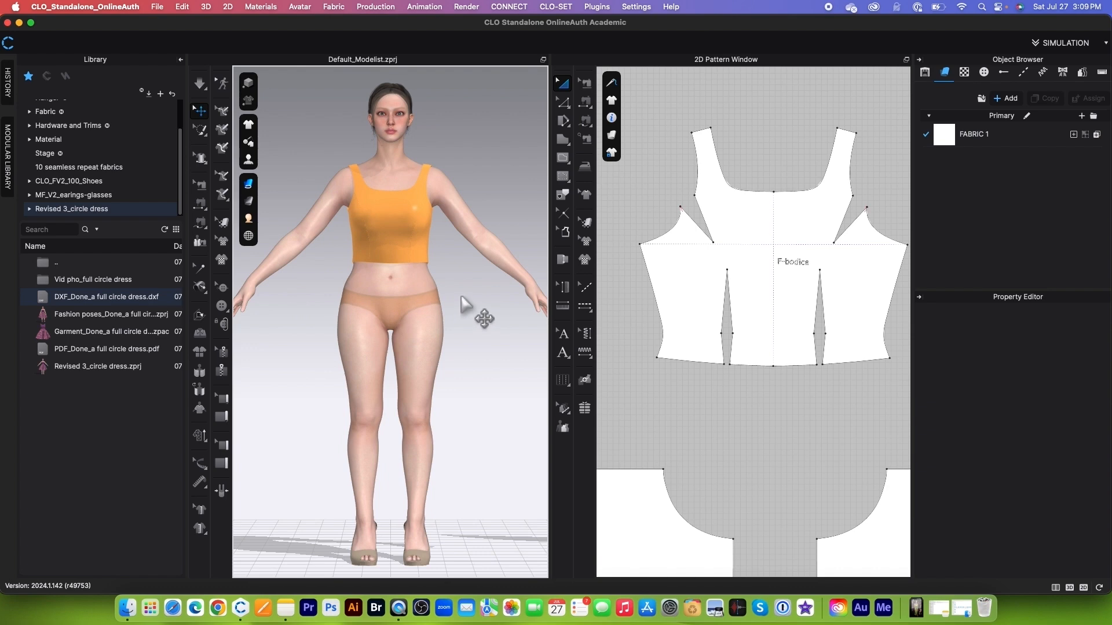
Check the bodice from the back, then run the simulation again to settle both shoulder straps and stop it.
key(8)
scroll(470, 307, up, 3)
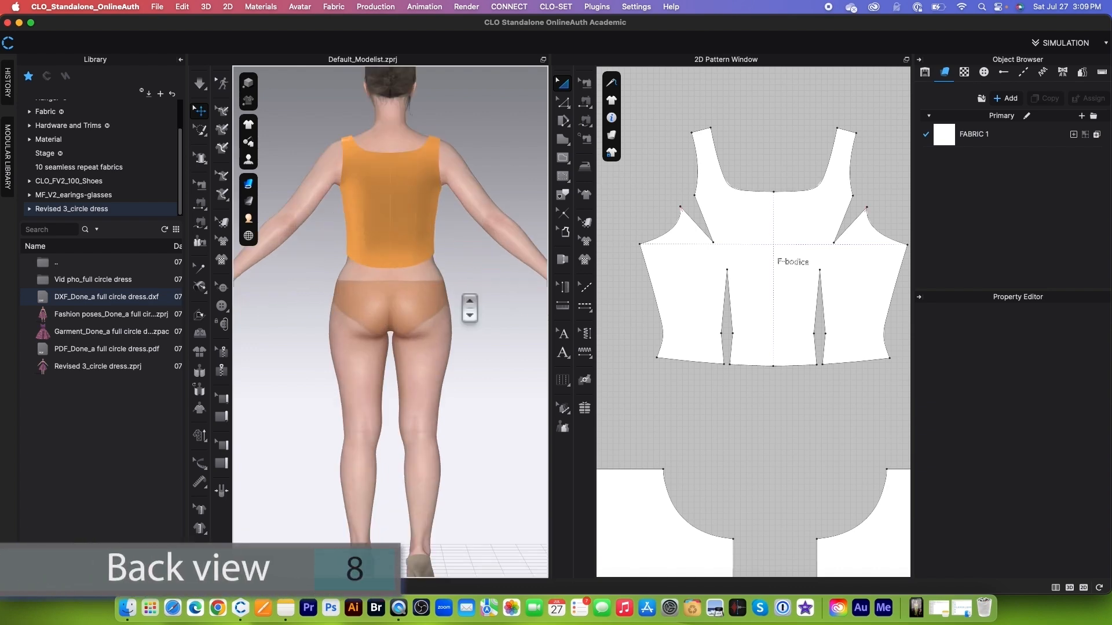
right_drag(488, 309, 363, 304)
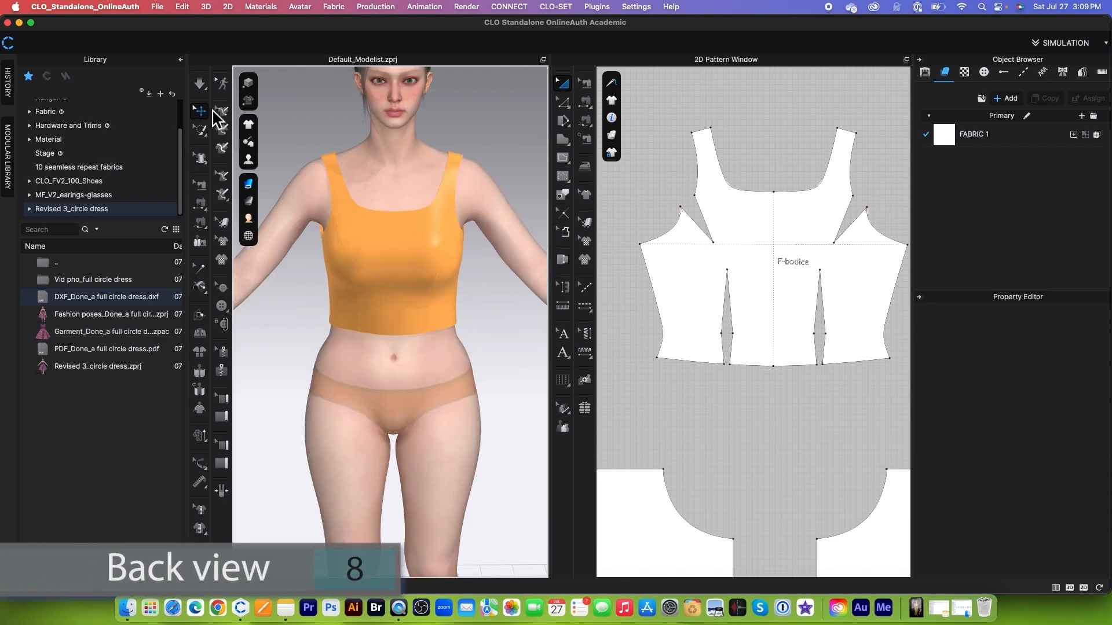
click(200, 84)
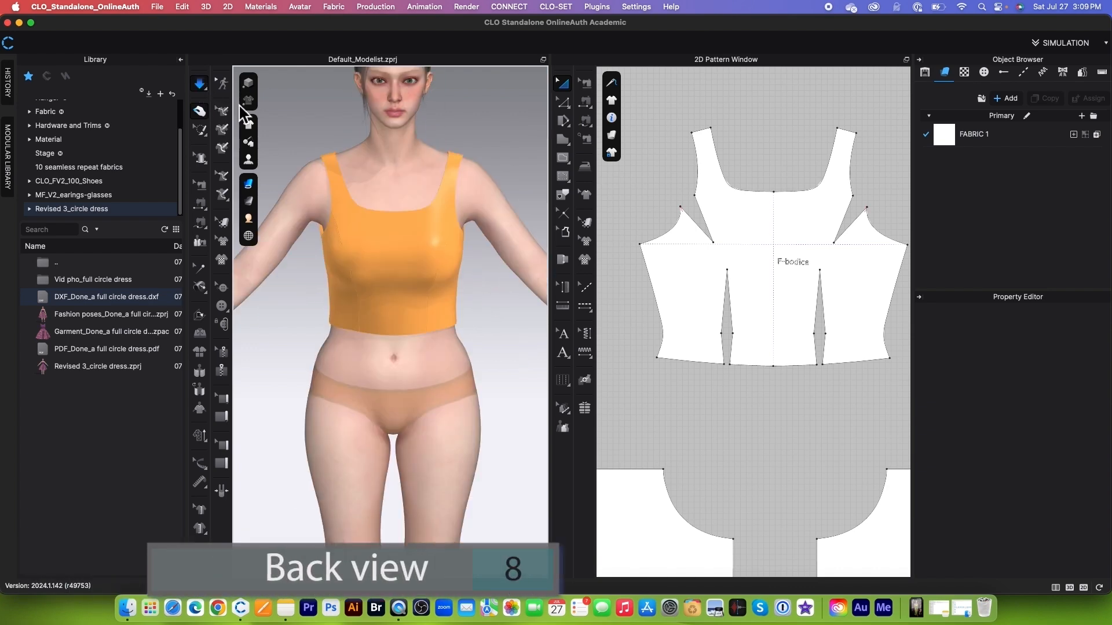
click(333, 162)
click(464, 128)
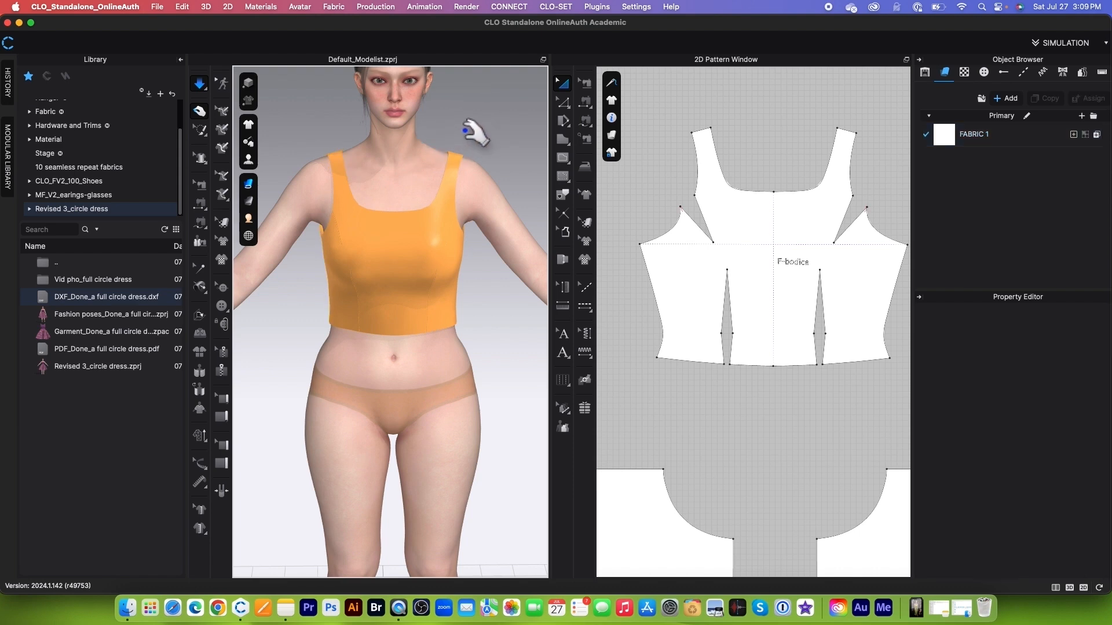
click(200, 84)
Select the Bottom-F-R, Bottom-F-L, Bottom-B-R and Bottom-B-L patterns and show them in the 3D window beside the avatar.
scroll(452, 313, down, 5)
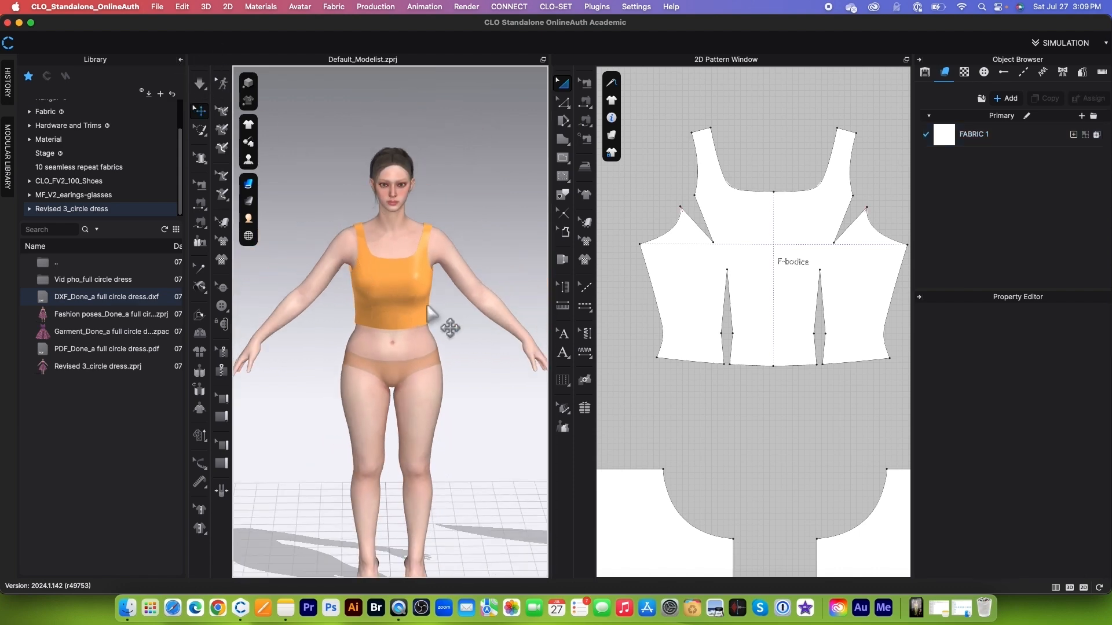
scroll(452, 292, down, 3)
middle_drag(453, 431, 457, 365)
scroll(442, 354, up, 3)
scroll(733, 209, down, 6)
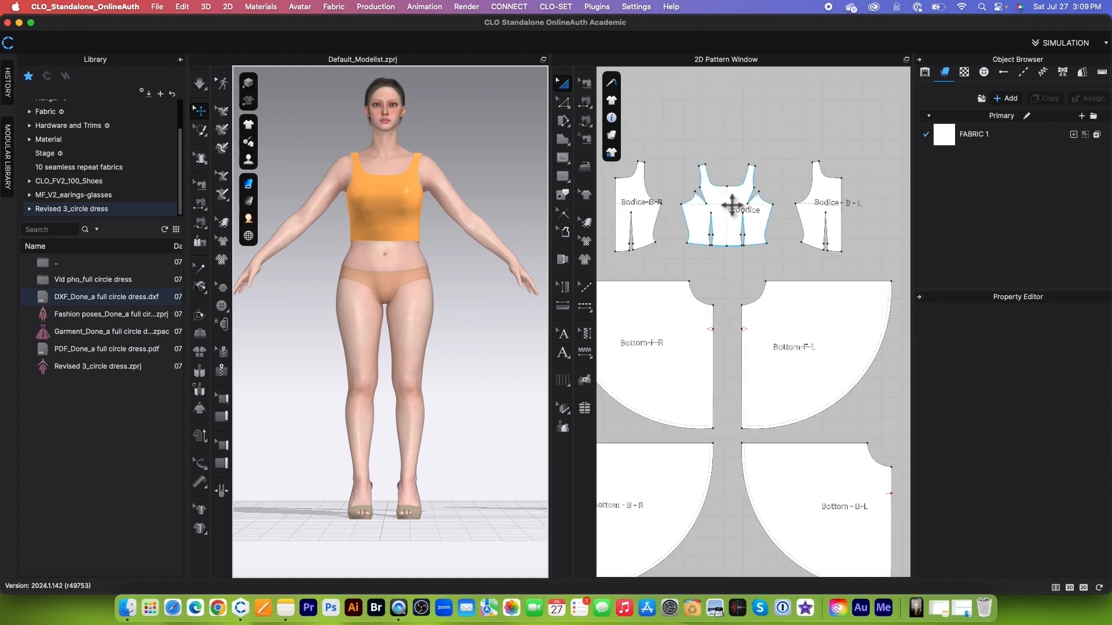
scroll(724, 202, up, 2)
scroll(724, 246, down, 2)
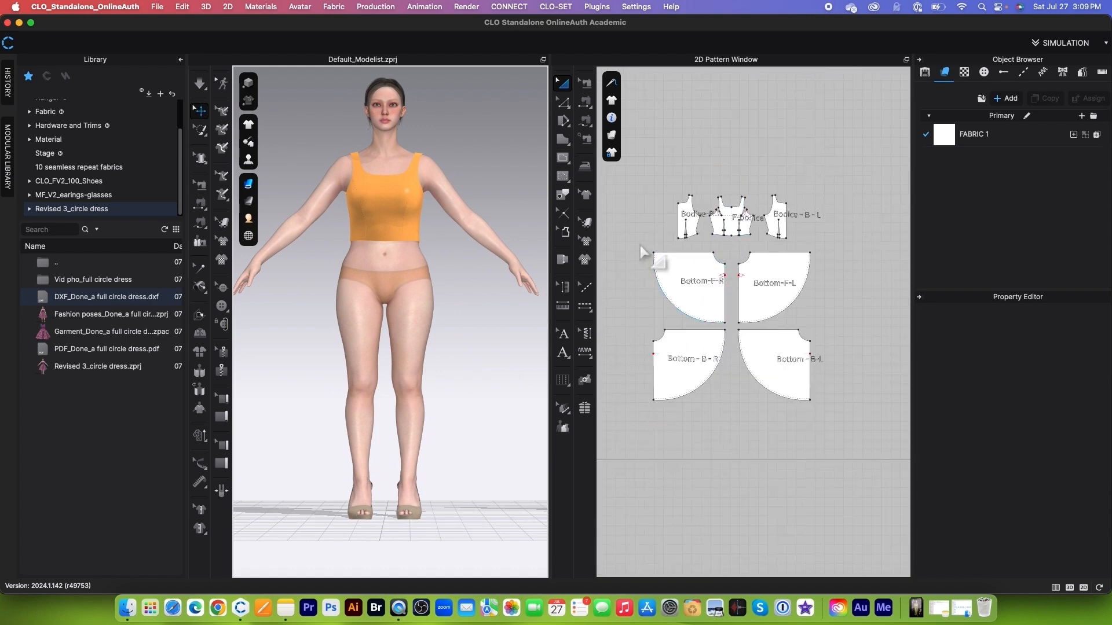
drag(633, 244, 855, 435)
right_click(748, 292)
click(792, 367)
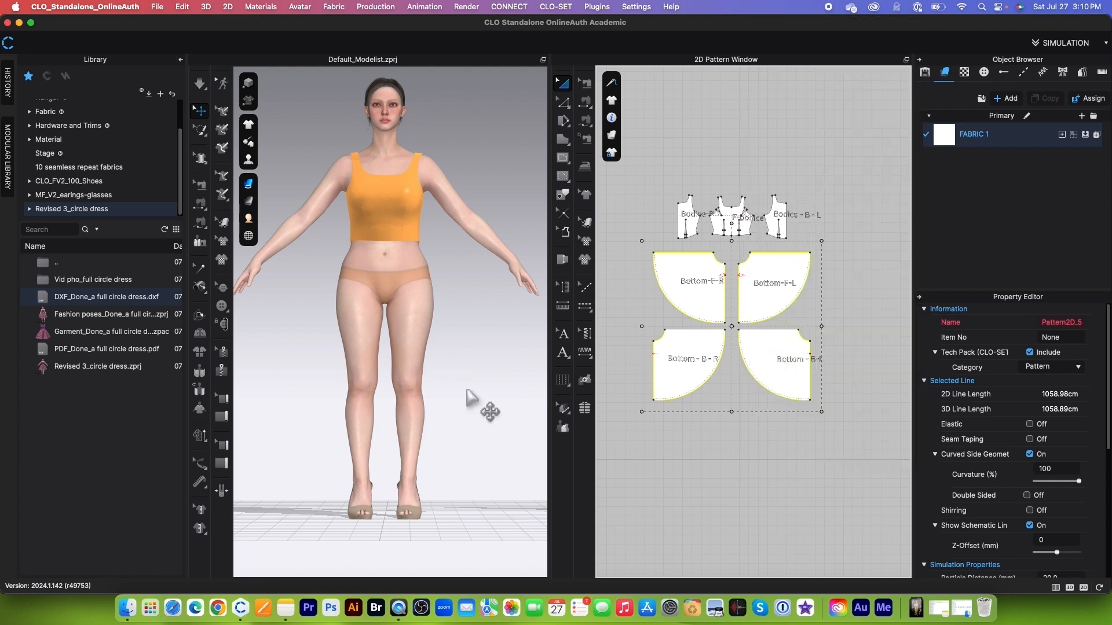
scroll(467, 390, down, 2)
scroll(440, 374, down, 5)
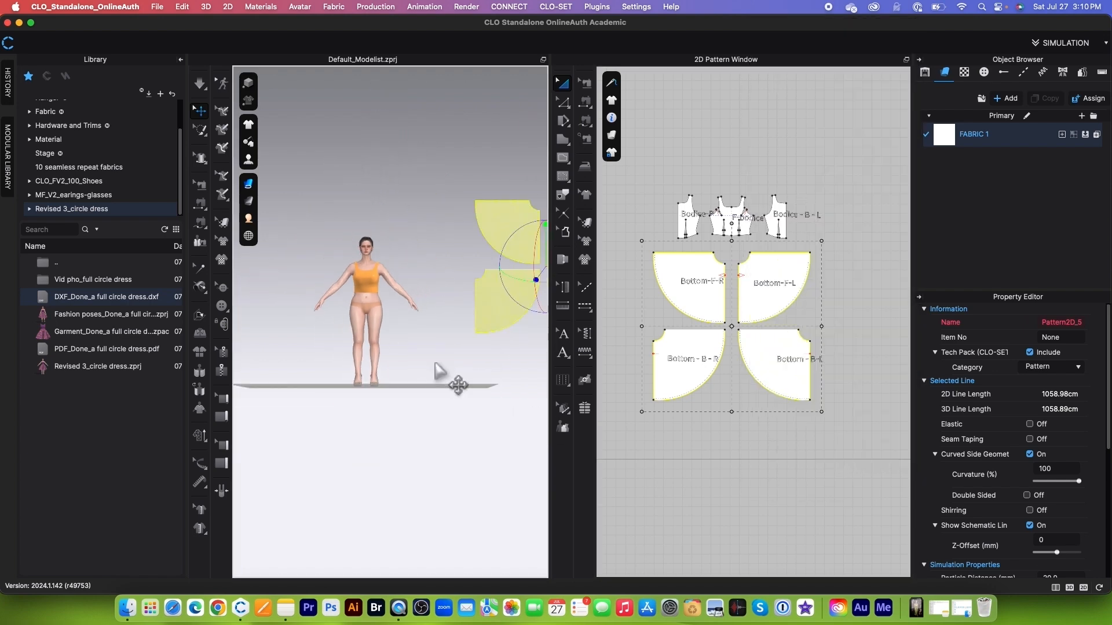
Enlarge the 2D pattern window by narrowing the 3D window, keeping the skirt patterns in view.
scroll(760, 255, up, 3)
scroll(792, 276, down, 2)
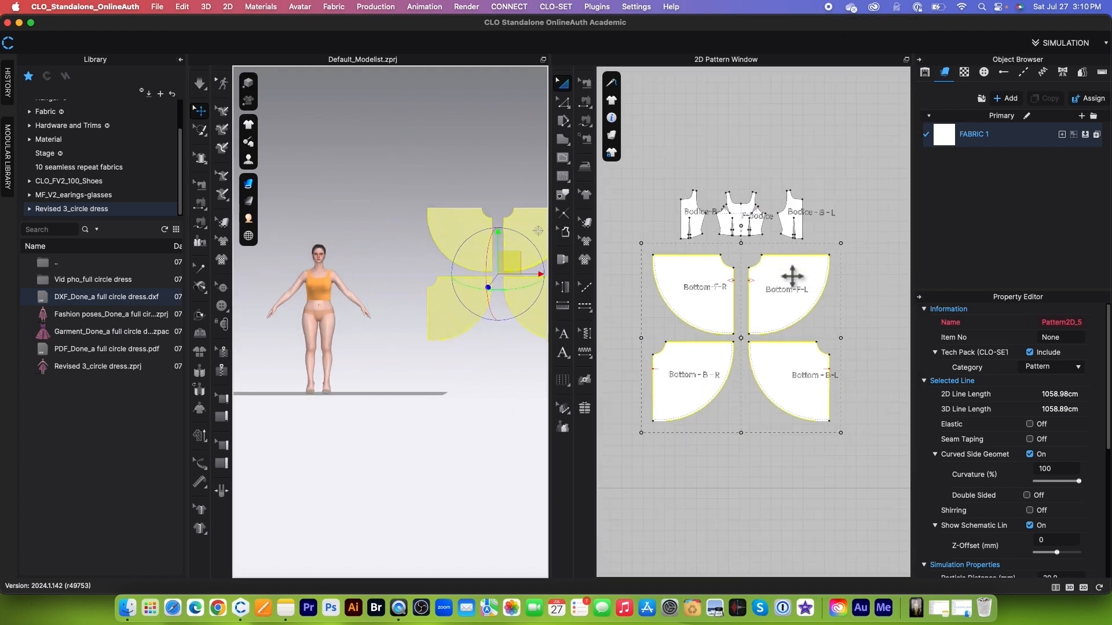
drag(549, 334, 442, 345)
scroll(681, 278, down, 3)
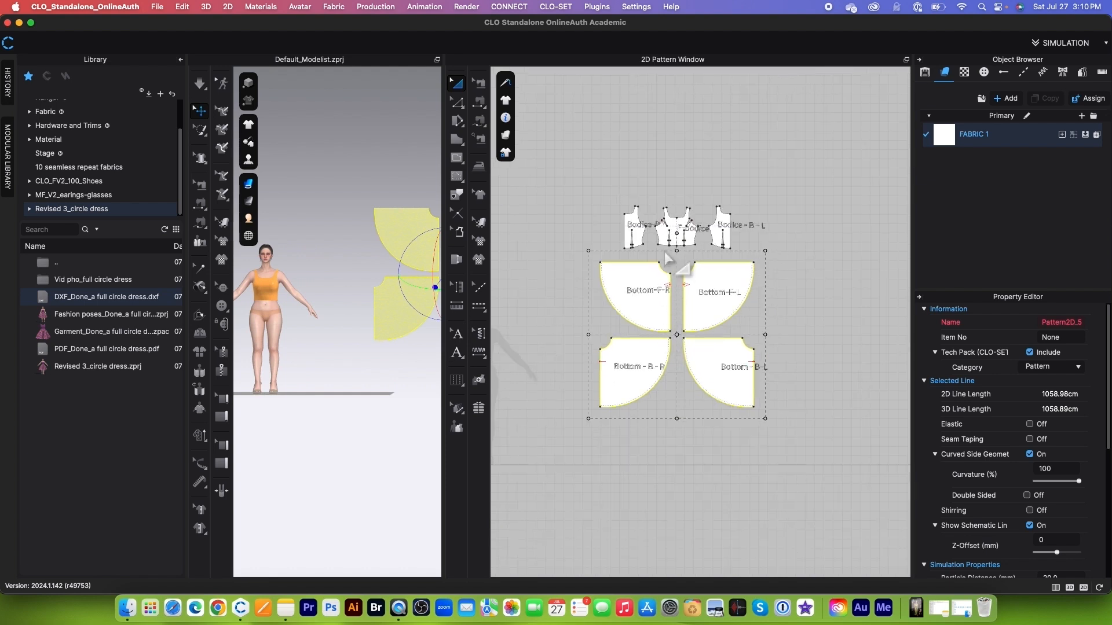
scroll(675, 258, up, 3)
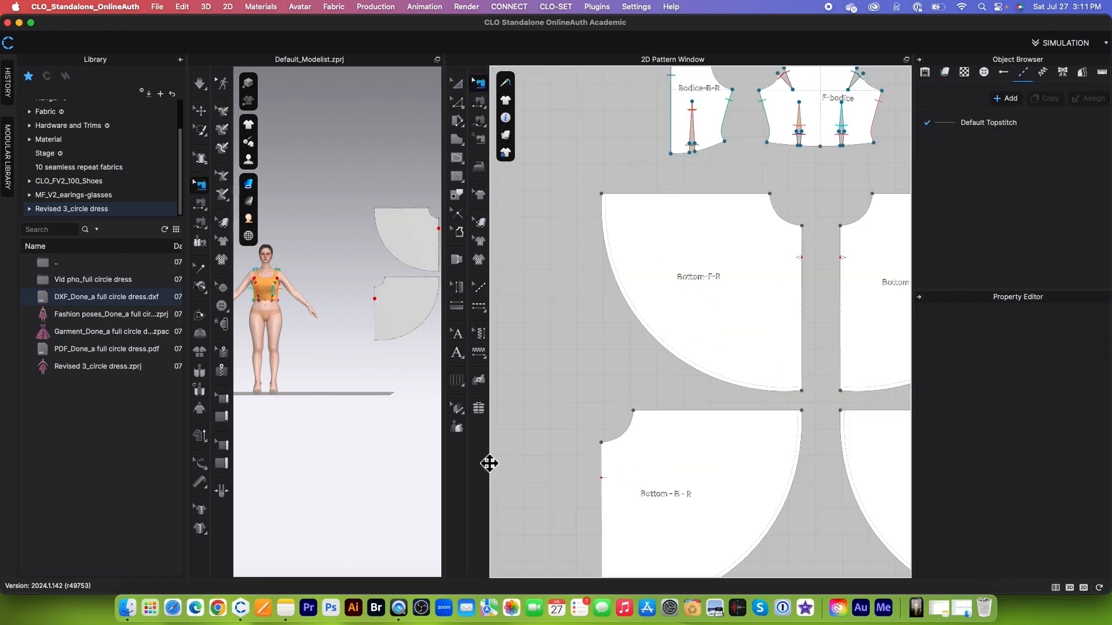
Free sew the waist curve of Bottom-B-R to the Bodice-B-R lower edge, in two segments that skip the dart opening.
key(m)
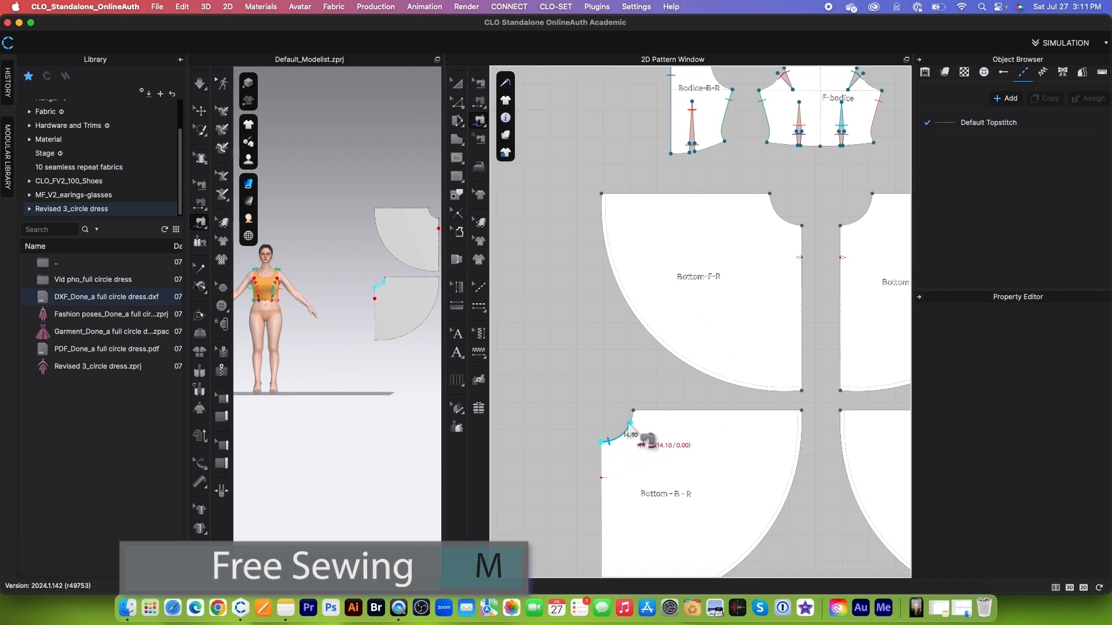
click(633, 411)
scroll(719, 154, up, 3)
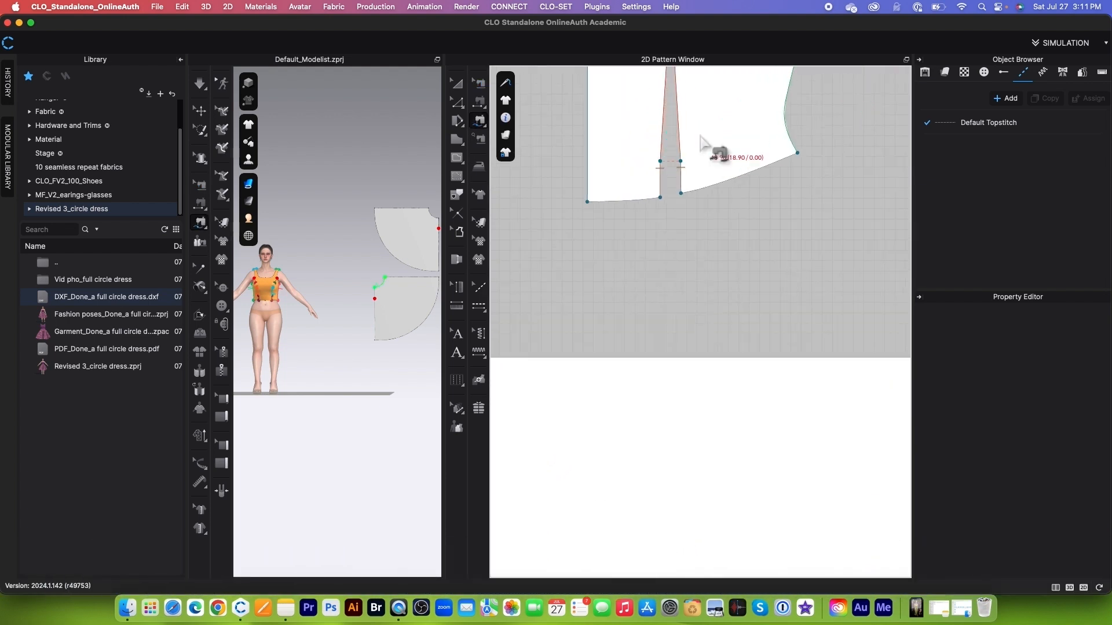
click(588, 202)
click(680, 196)
click(799, 155)
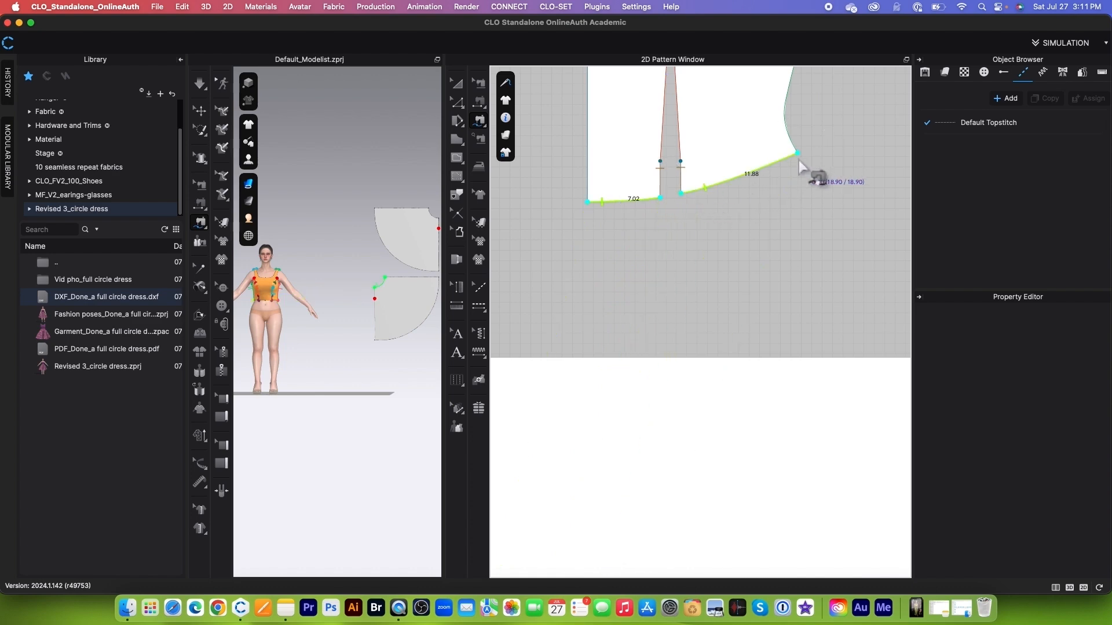
scroll(751, 180, down, 5)
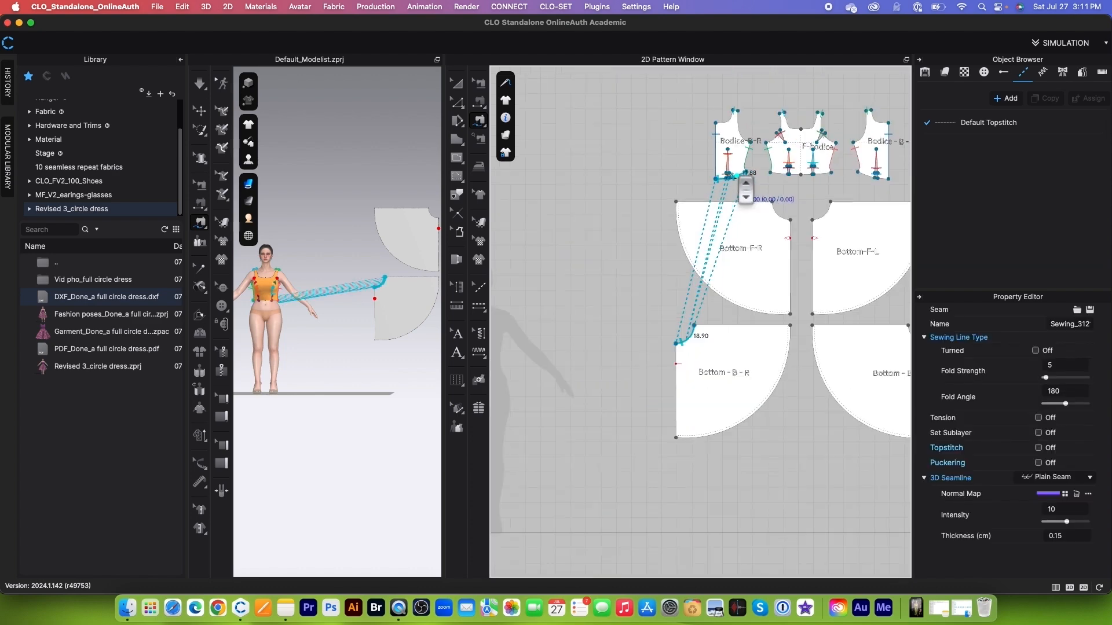
Free sew the waist curve of Bottom-F-R to the front bodice's lower edge from its side seam to centre front, skipping the dart.
scroll(739, 248, up, 5)
scroll(718, 267, down, 2)
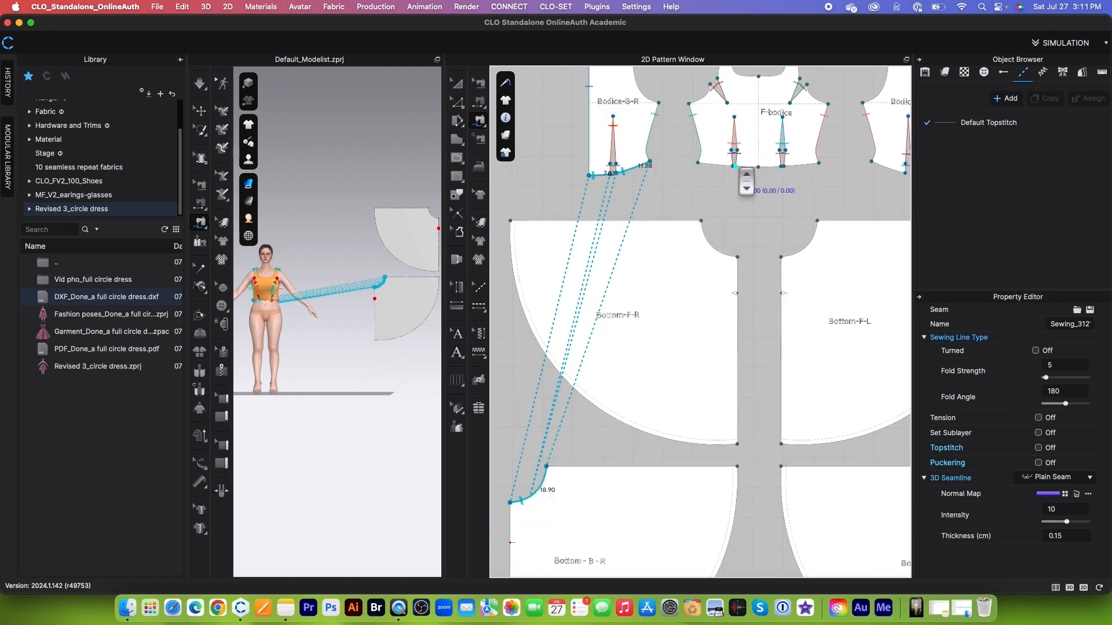
scroll(724, 167, up, 4)
scroll(634, 255, down, 2)
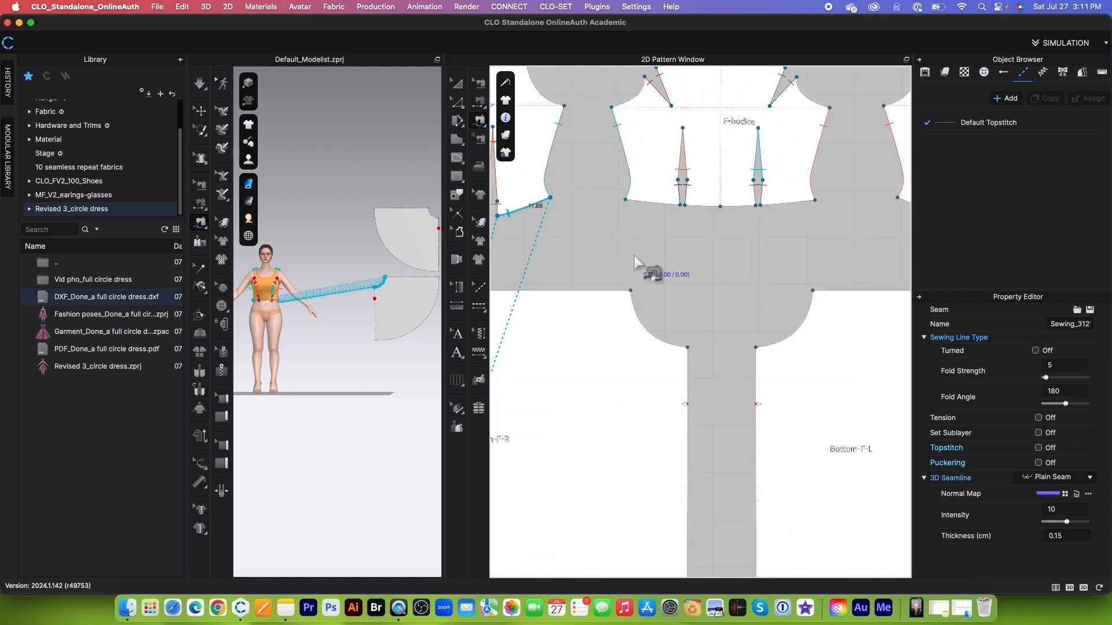
click(630, 291)
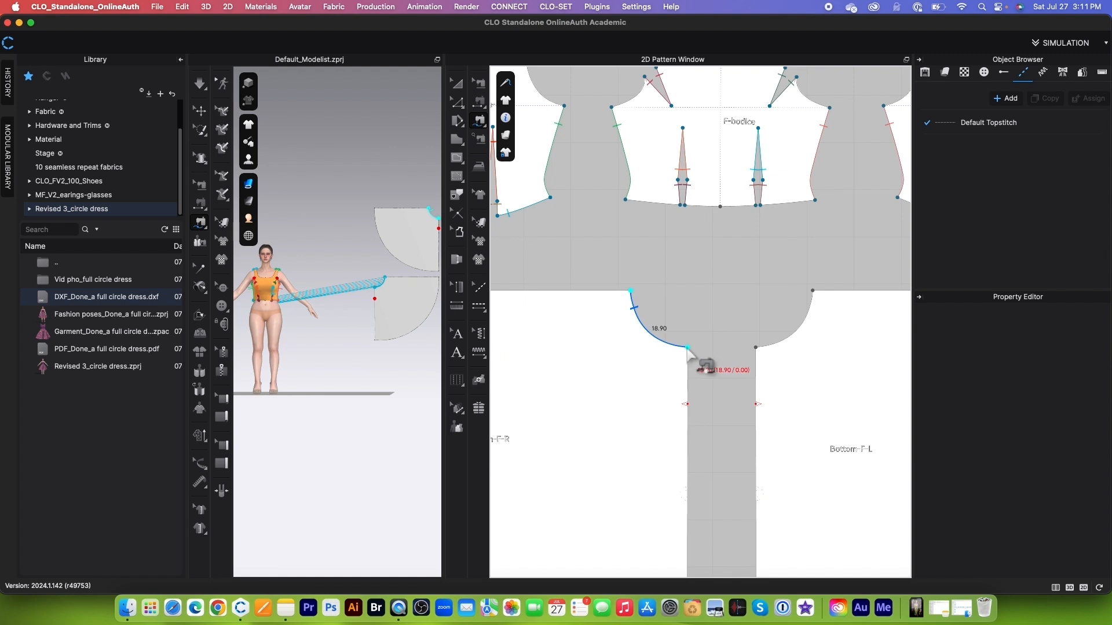
click(688, 348)
click(625, 200)
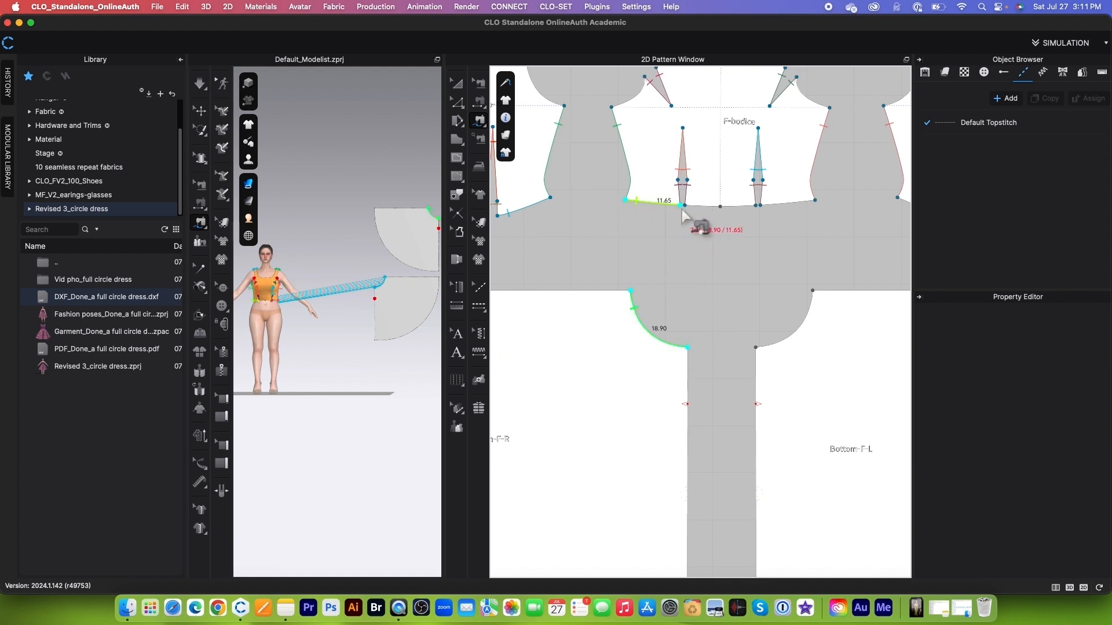
scroll(682, 210, up, 4)
shift+click(680, 205)
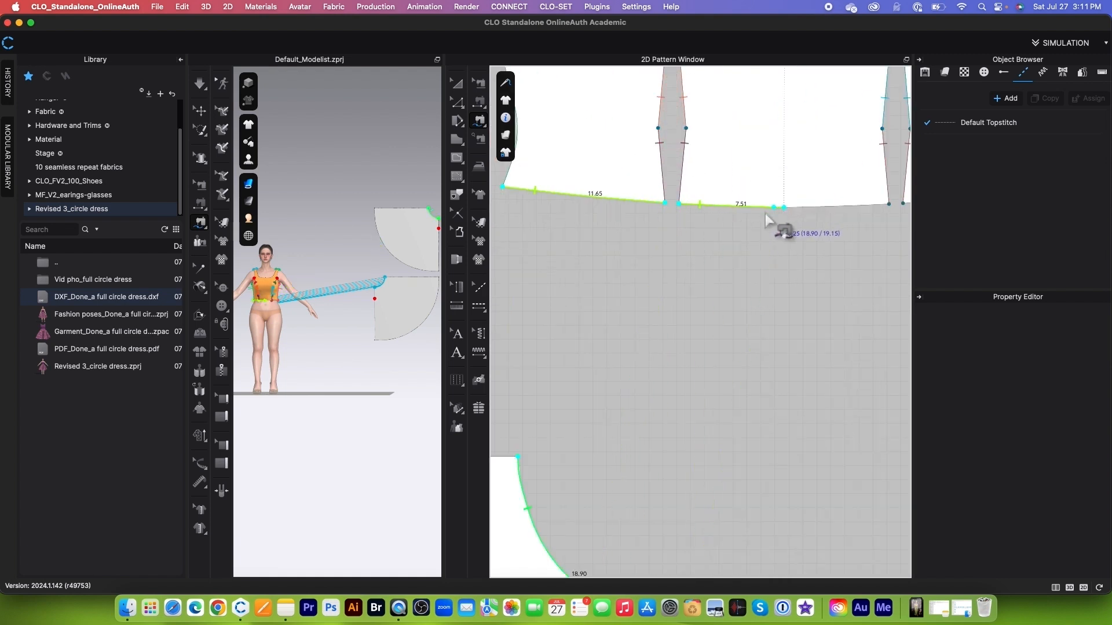
click(766, 215)
scroll(725, 208, down, 5)
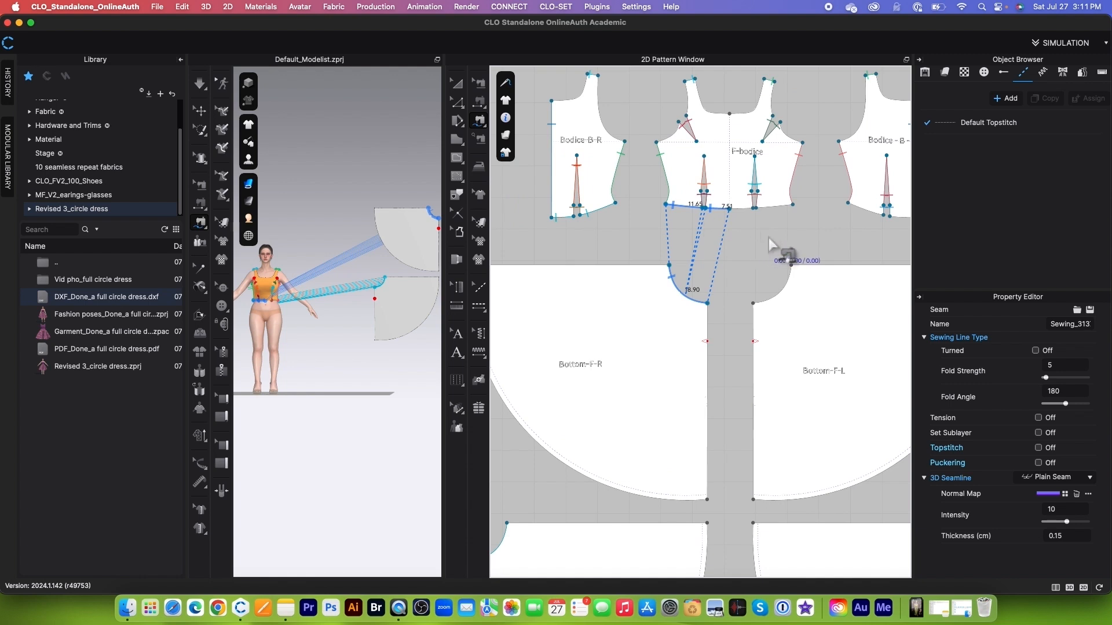
Free sew the waist curve of Bottom-F-L to the front bodice's lower edge from centre front to its side seam, skipping the dart.
scroll(769, 238, up, 1)
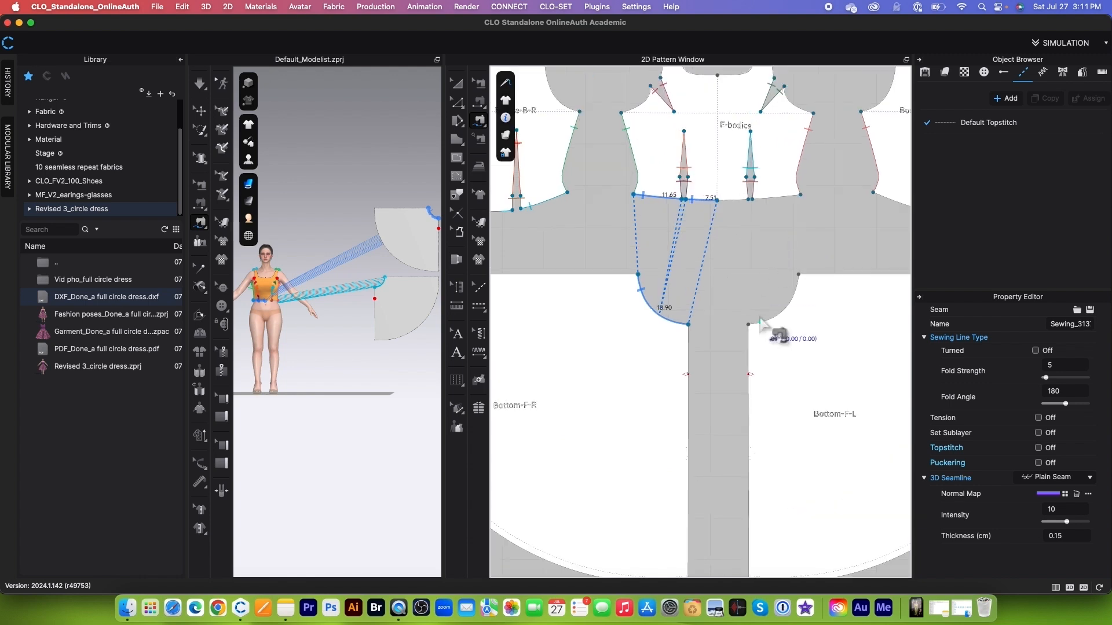
click(799, 275)
scroll(799, 203, up, 4)
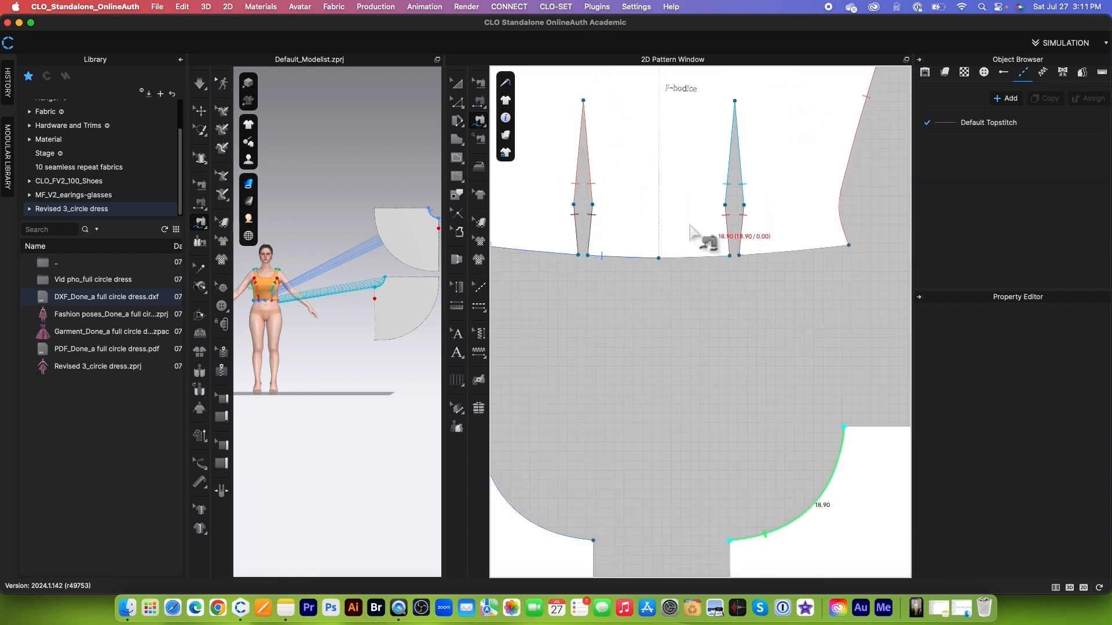
click(658, 258)
click(739, 258)
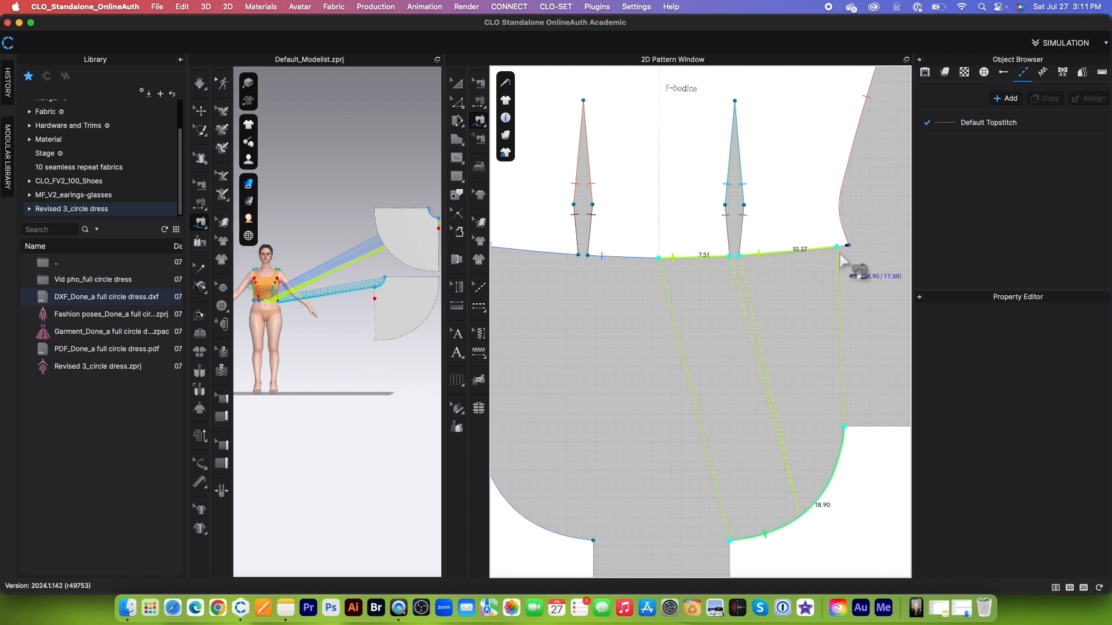
click(848, 246)
scroll(788, 255, down, 5)
Free sew the waist curve of Bottom-B-L to the Bodice-B-L lower edge from side seam to centre back, skipping the dart.
scroll(770, 324, up, 2)
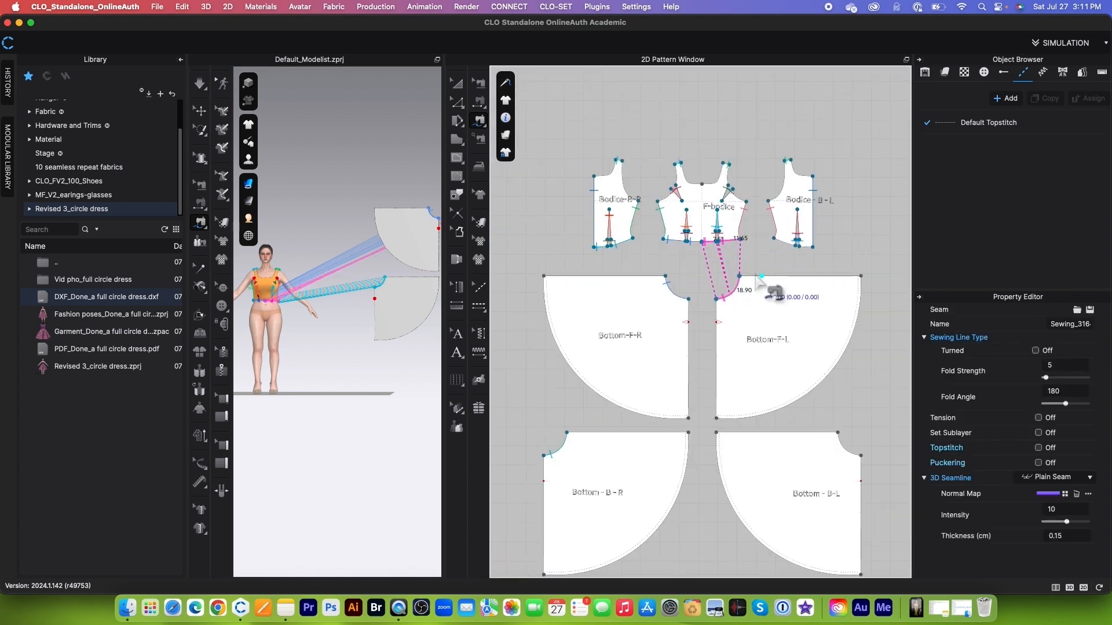
scroll(837, 405, up, 2)
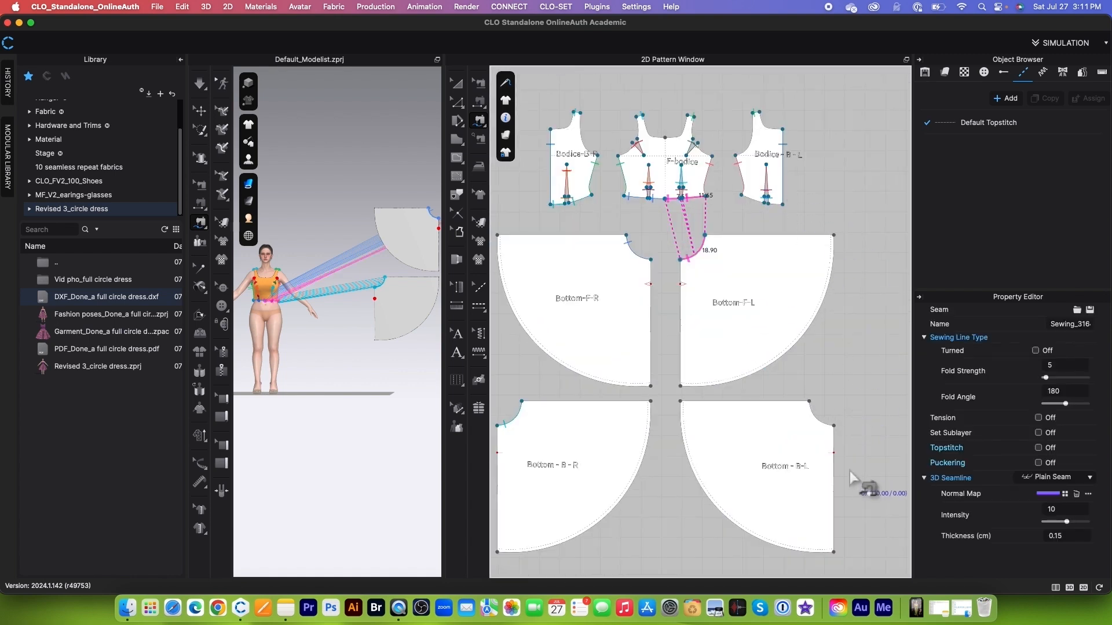
click(809, 400)
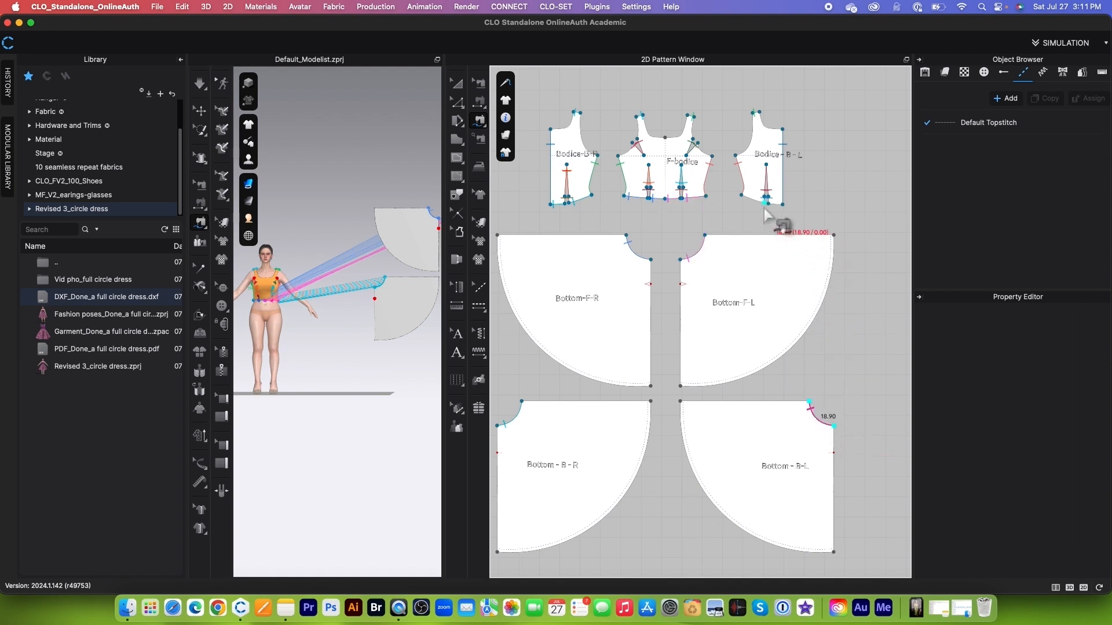
scroll(765, 200, up, 5)
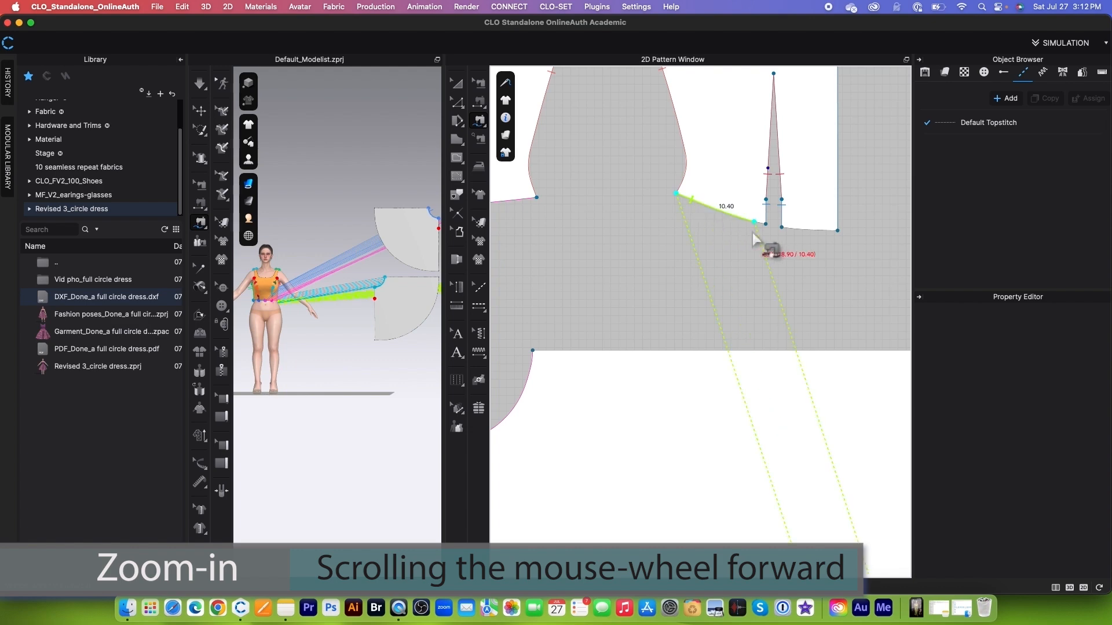
click(837, 232)
scroll(834, 249, down, 5)
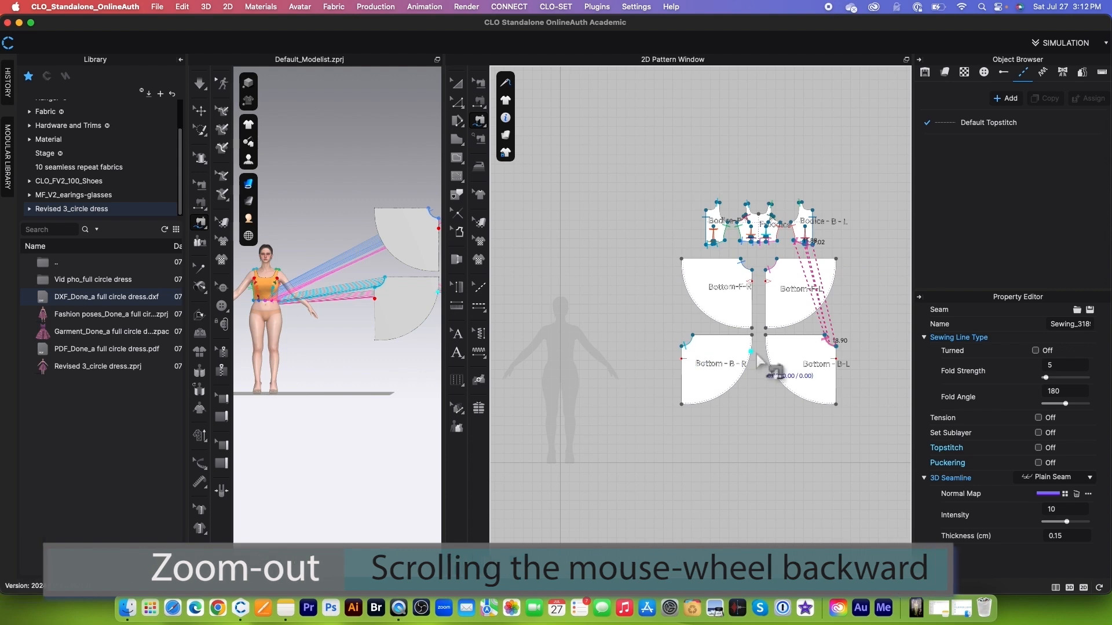
Enlarge the 3D window and move Bottom-F-R and Bottom-F-L in front of the avatar's legs below the bodice.
scroll(259, 172, down, 5)
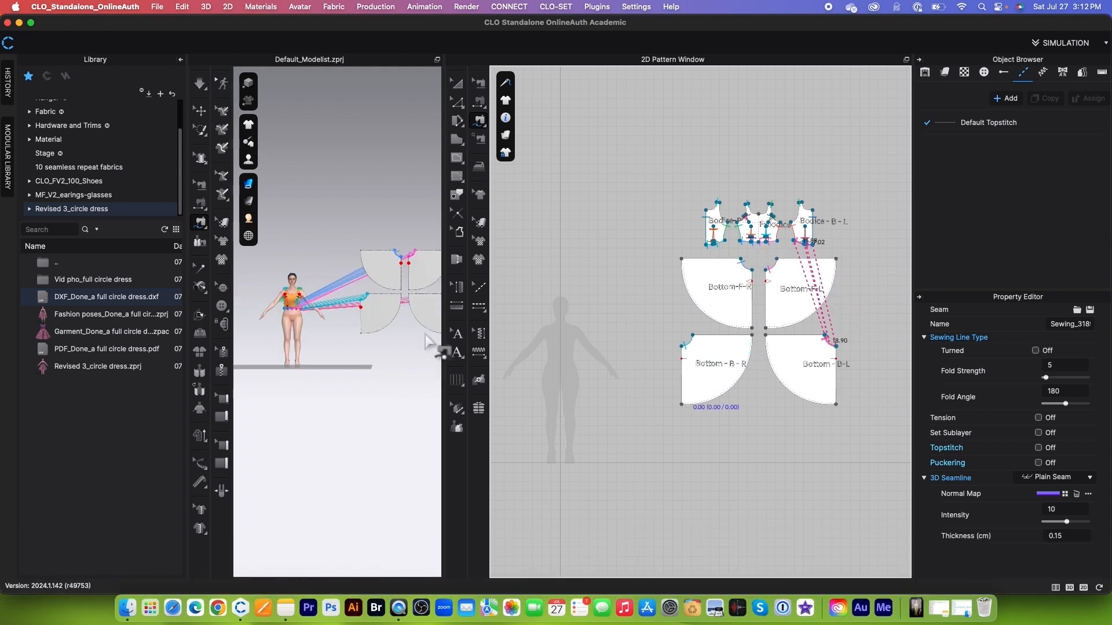
drag(446, 379, 675, 350)
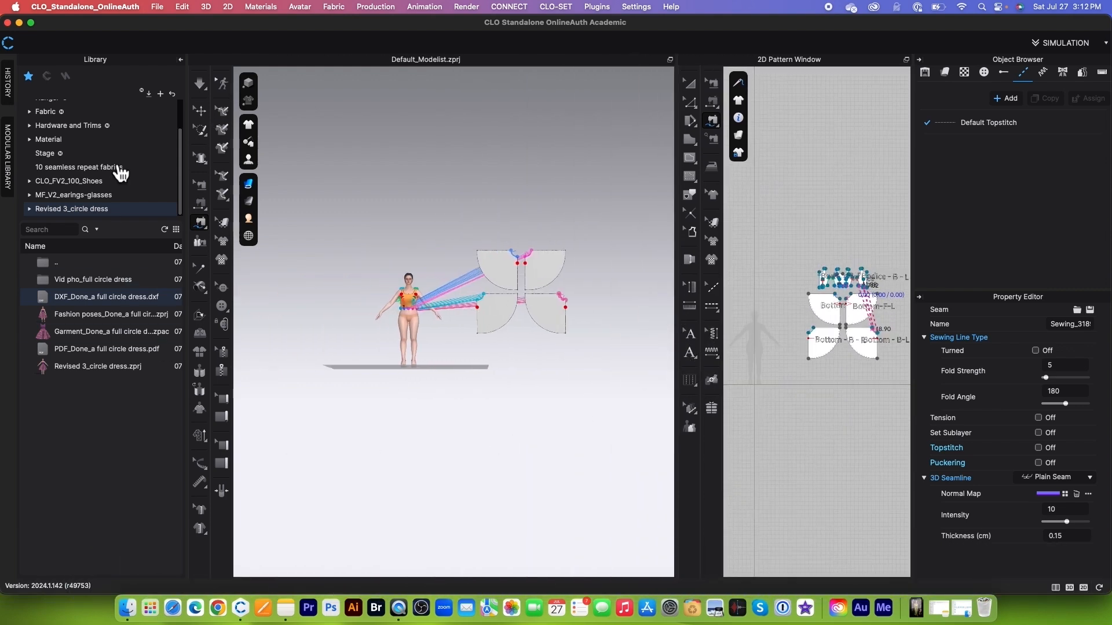
click(199, 110)
scroll(463, 278, up, 5)
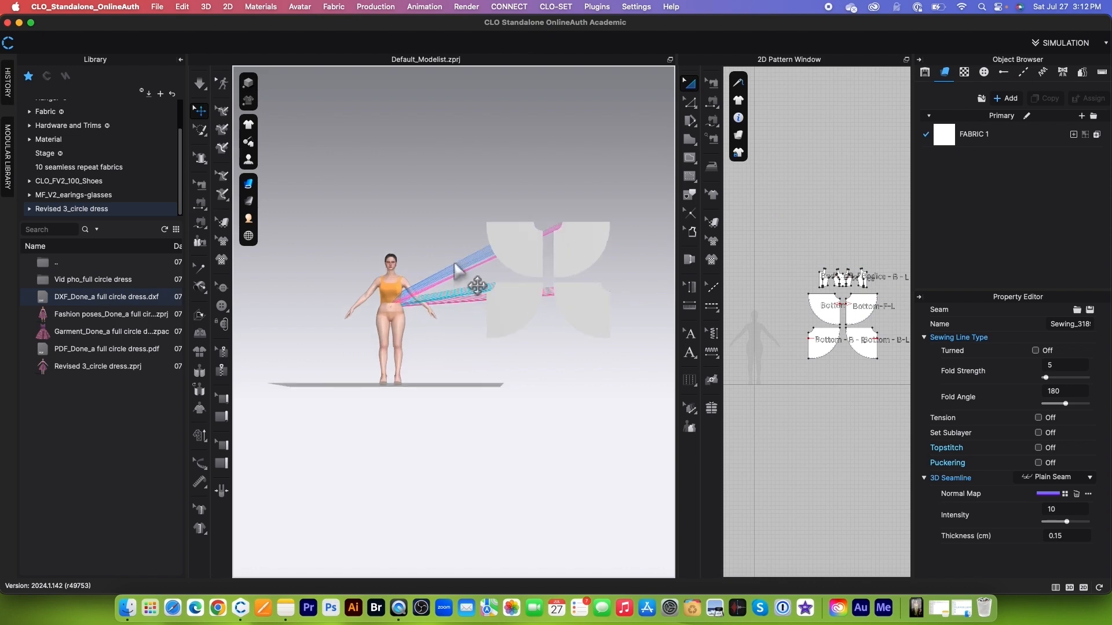
drag(600, 169, 376, 321)
drag(534, 306, 372, 342)
right_drag(518, 392, 380, 402)
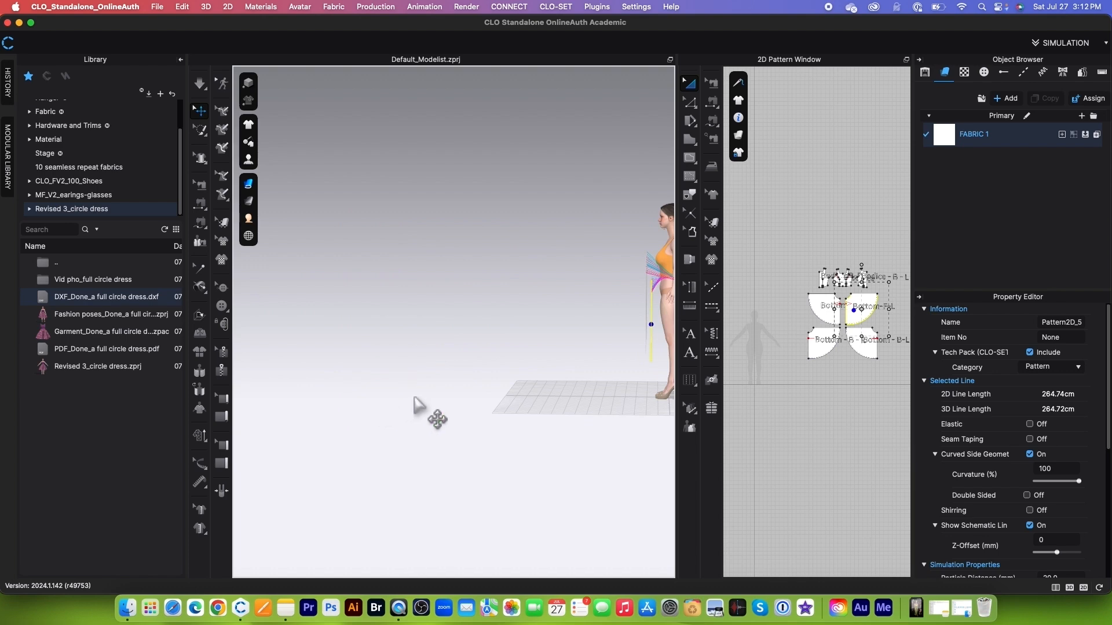
From the back view, move Bottom-B-L and Bottom-B-R closer to the avatar, one to each side of the legs.
key(8)
scroll(573, 310, down, 5)
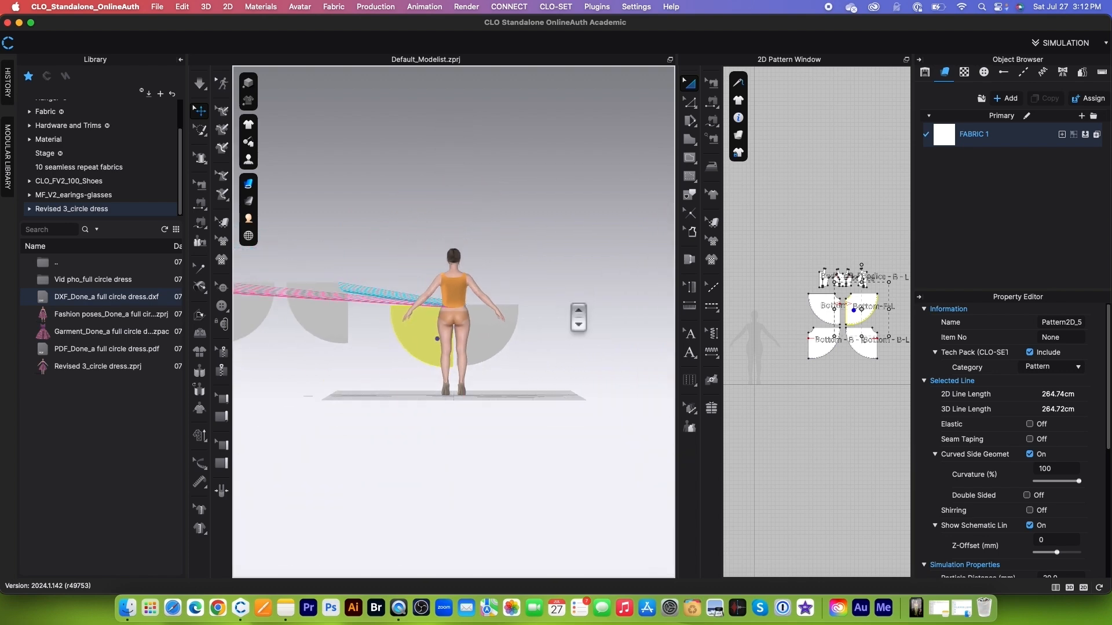
drag(312, 325, 422, 429)
scroll(503, 359, up, 4)
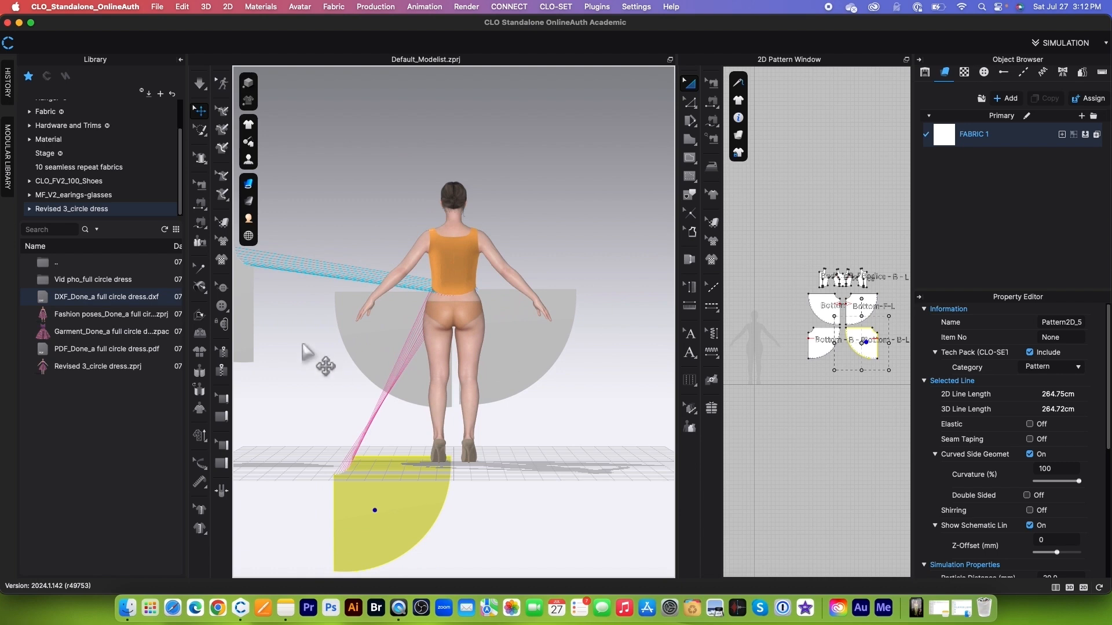
scroll(302, 352, down, 2)
drag(289, 325, 568, 405)
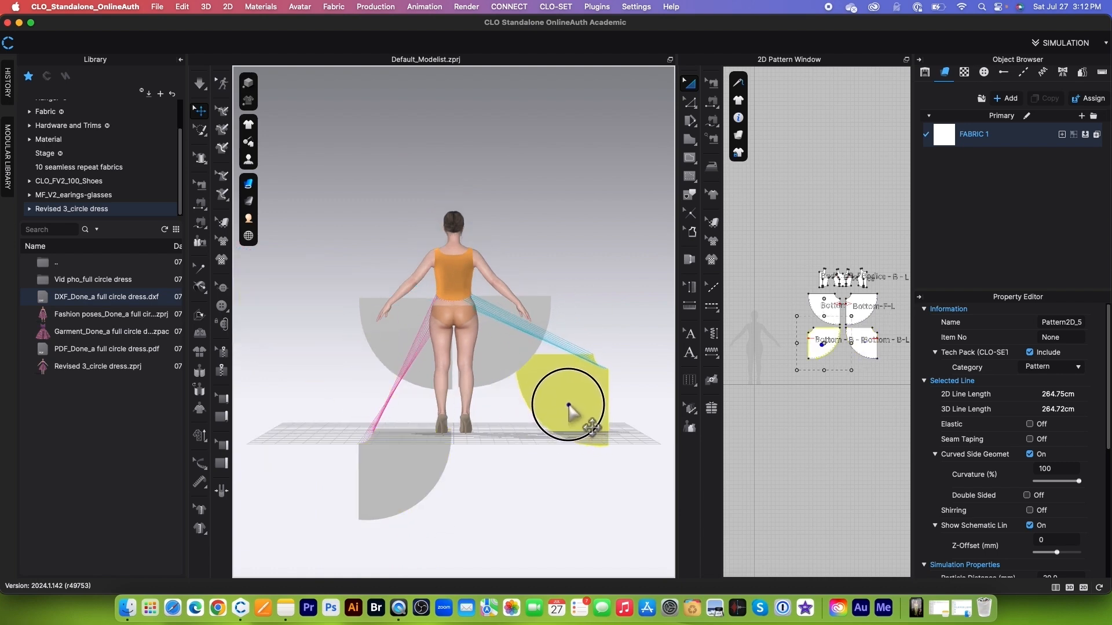
Show the arrangement points on the avatar and clear the pattern selection.
scroll(529, 423, up, 6)
key(shift+f)
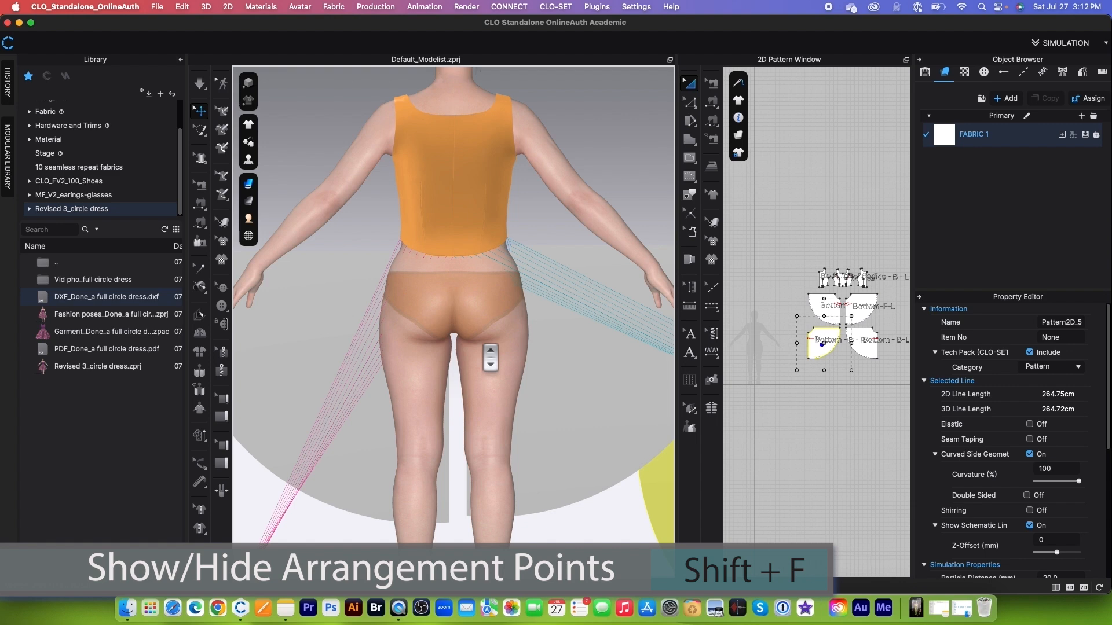
key(shift+f)
scroll(492, 353, up, 5)
scroll(483, 350, down, 3)
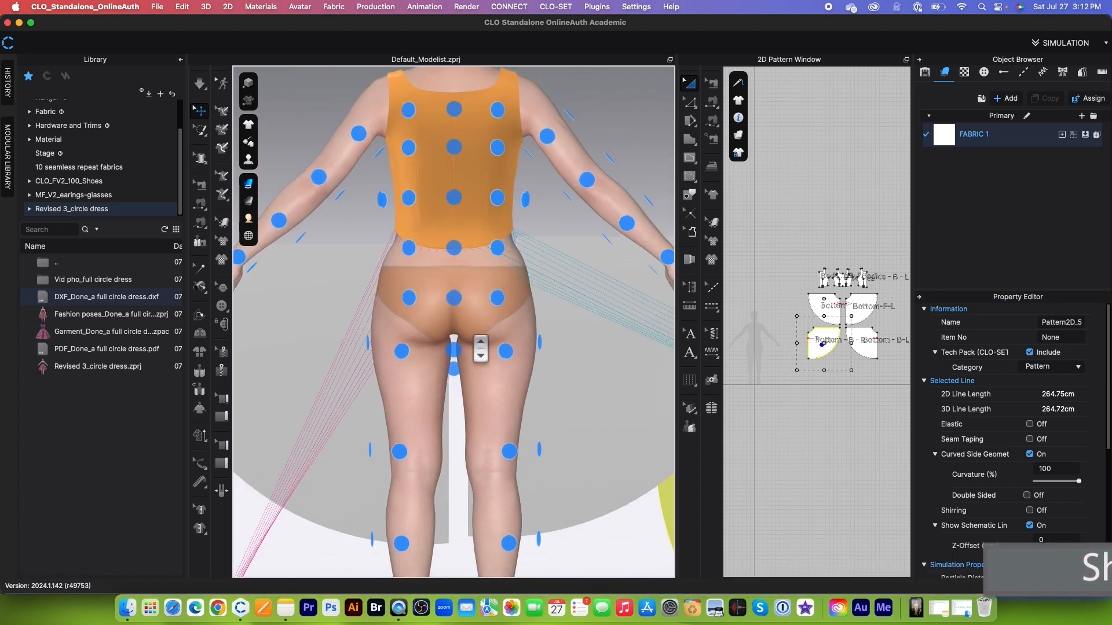
scroll(481, 348, down, 5)
click(797, 424)
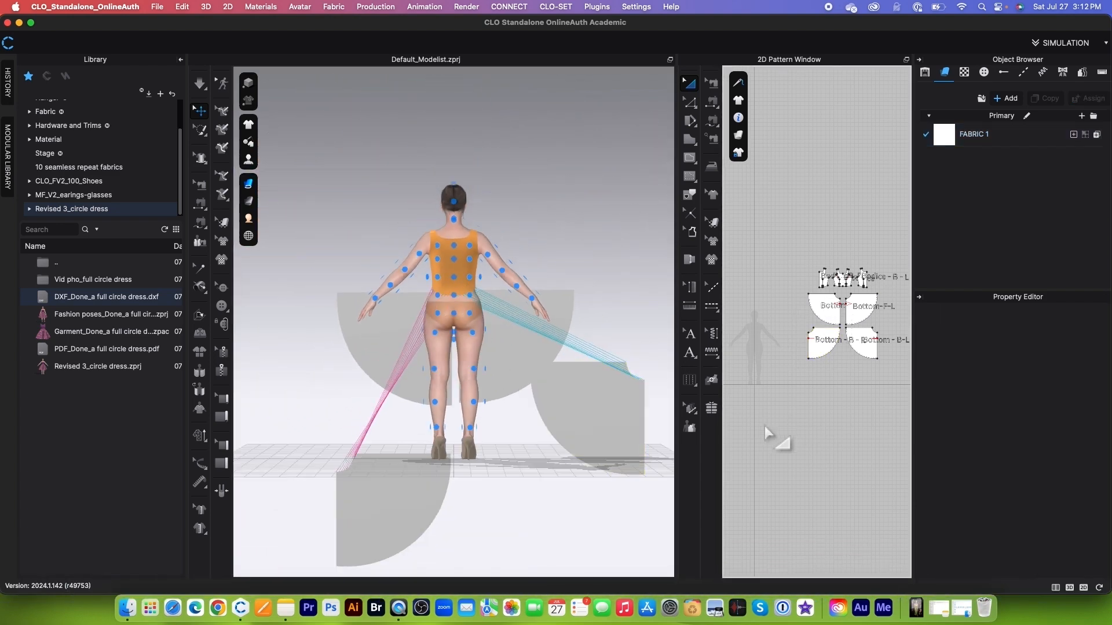
Select Bottom-B-R and place it on the arrangement point at the avatar's right back hip.
scroll(810, 371, up, 3)
scroll(816, 348, down, 3)
scroll(847, 322, up, 5)
scroll(834, 354, down, 3)
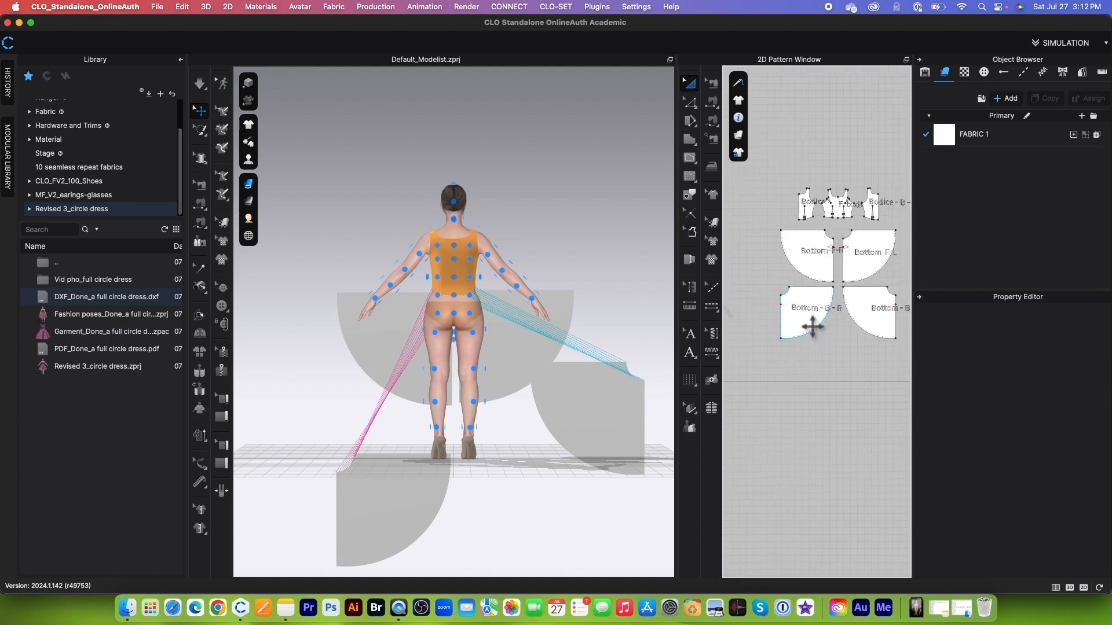
scroll(779, 362, up, 4)
click(641, 422)
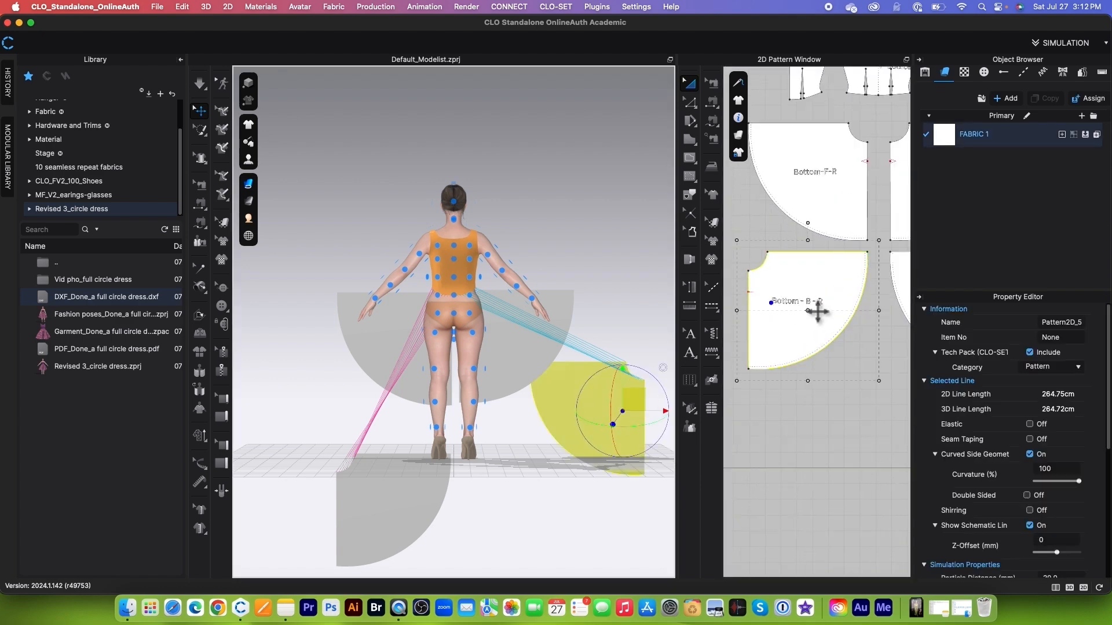
click(809, 280)
scroll(533, 316, up, 5)
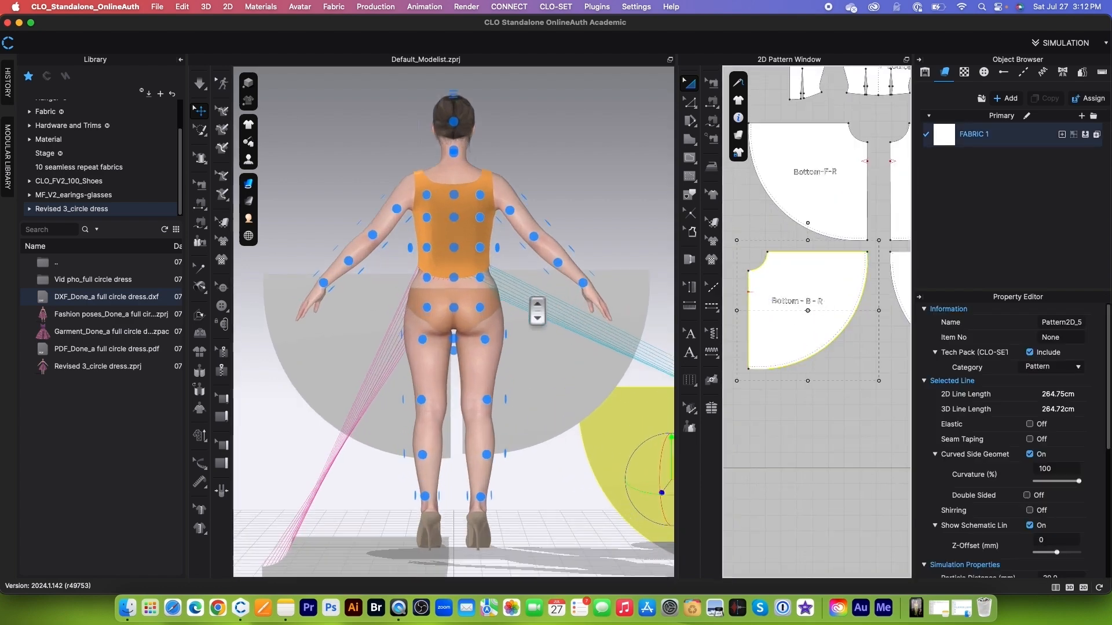
click(486, 311)
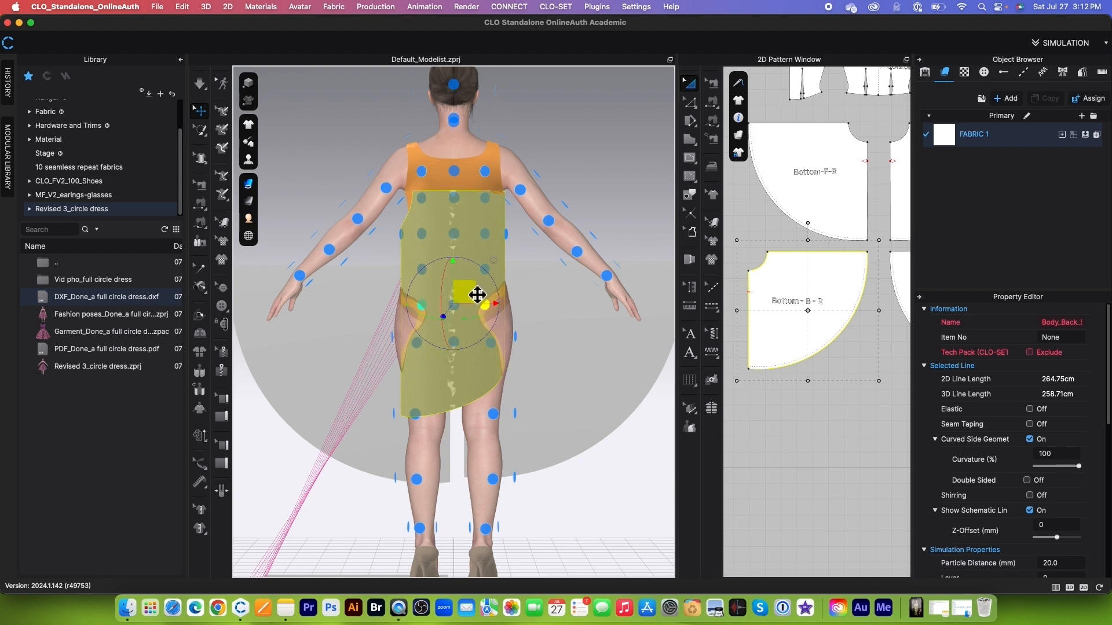
Set Bottom-B-R's arrangement shape style to Flat and move it down below the back bodice, beside the avatar's right leg.
drag(472, 293, 518, 385)
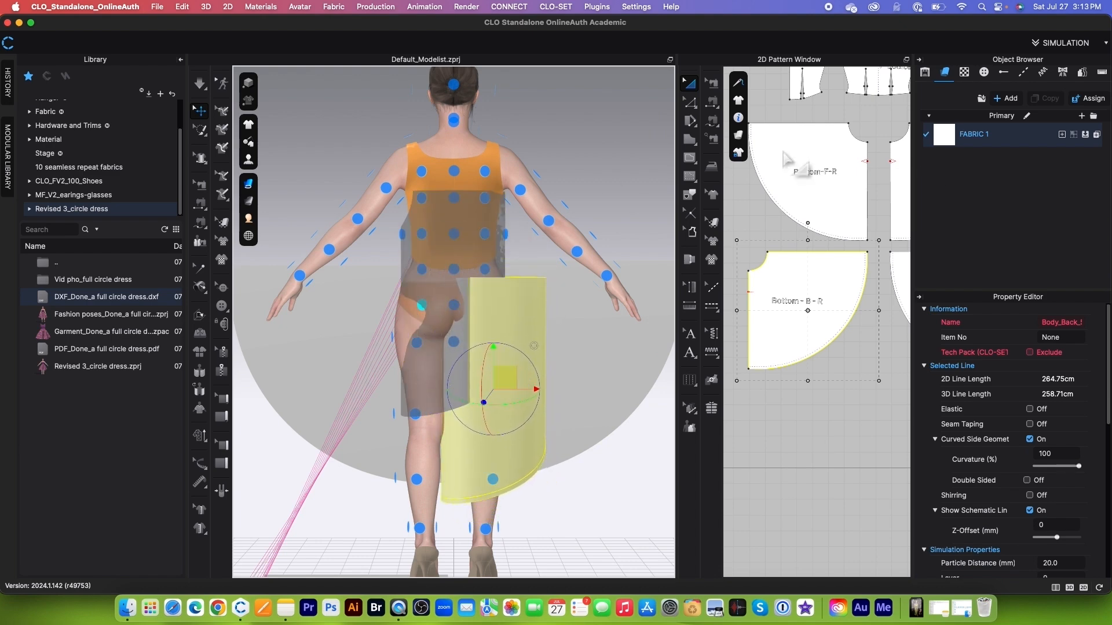
scroll(1021, 447, down, 10)
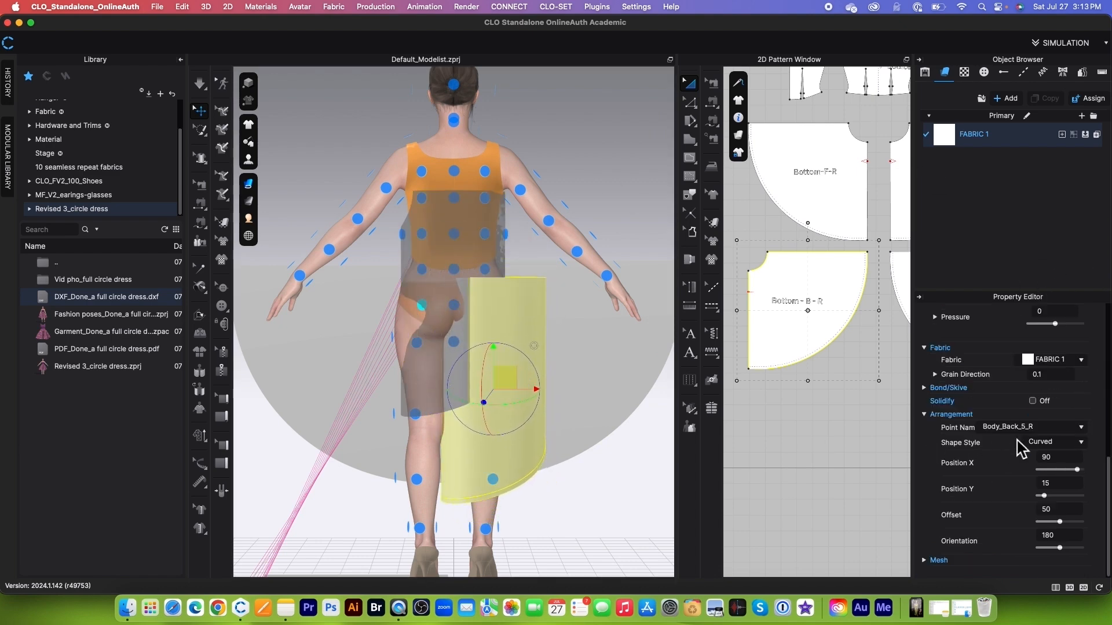
click(1080, 443)
click(1036, 457)
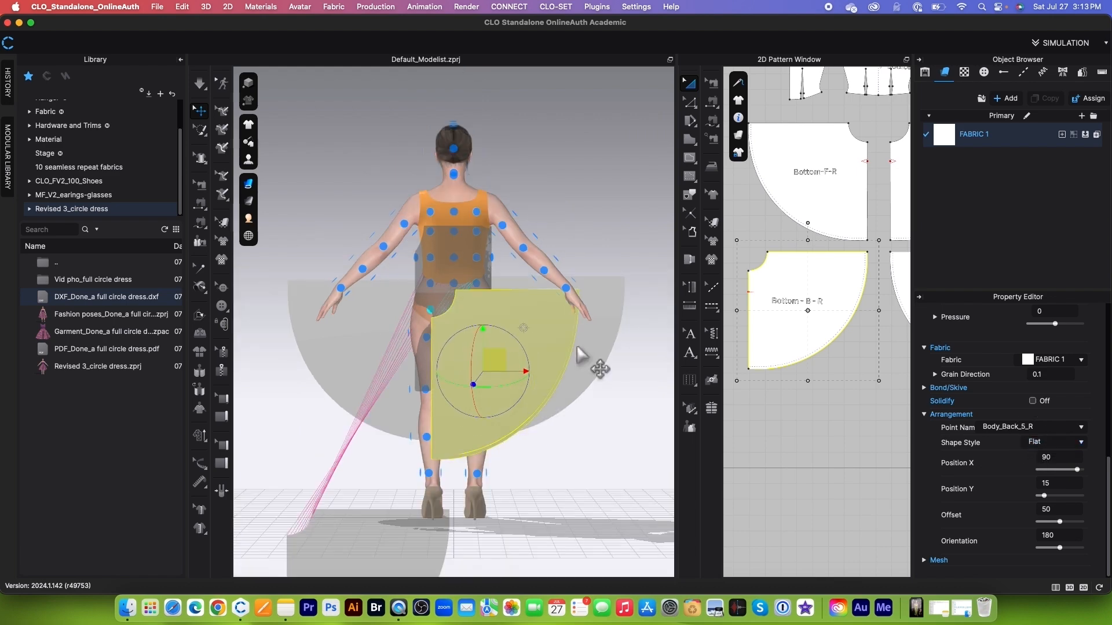
click(524, 369)
drag(526, 370, 527, 402)
scroll(556, 396, up, 2)
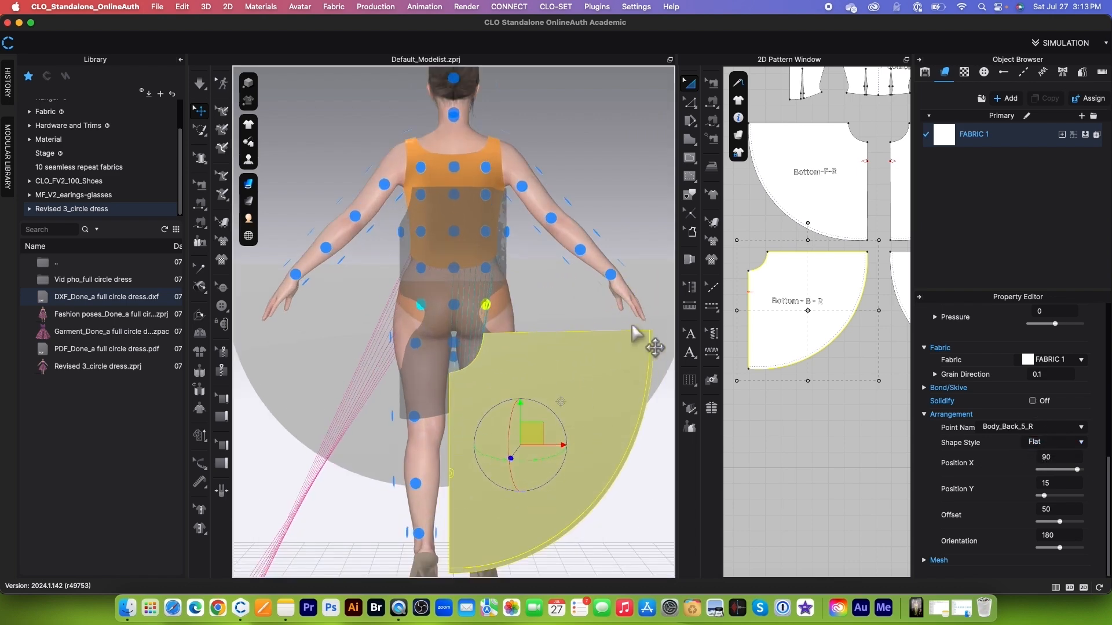
Select Bottom-B-L and place it on the arrangement point at the avatar's left back hip.
scroll(627, 301, down, 5)
scroll(769, 293, down, 4)
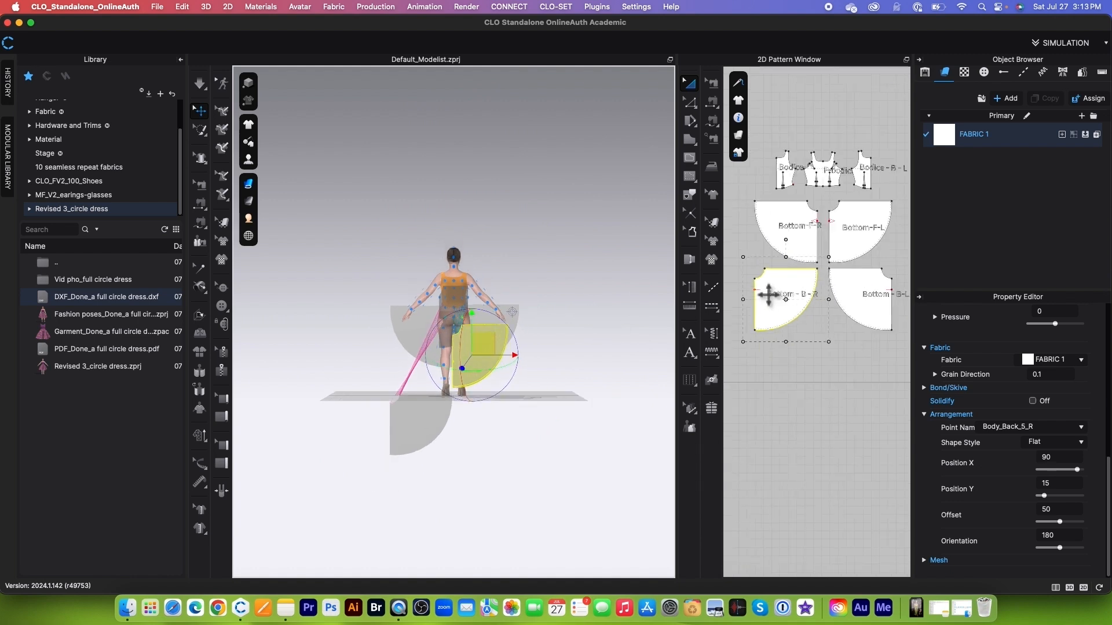
scroll(828, 300, up, 4)
click(816, 276)
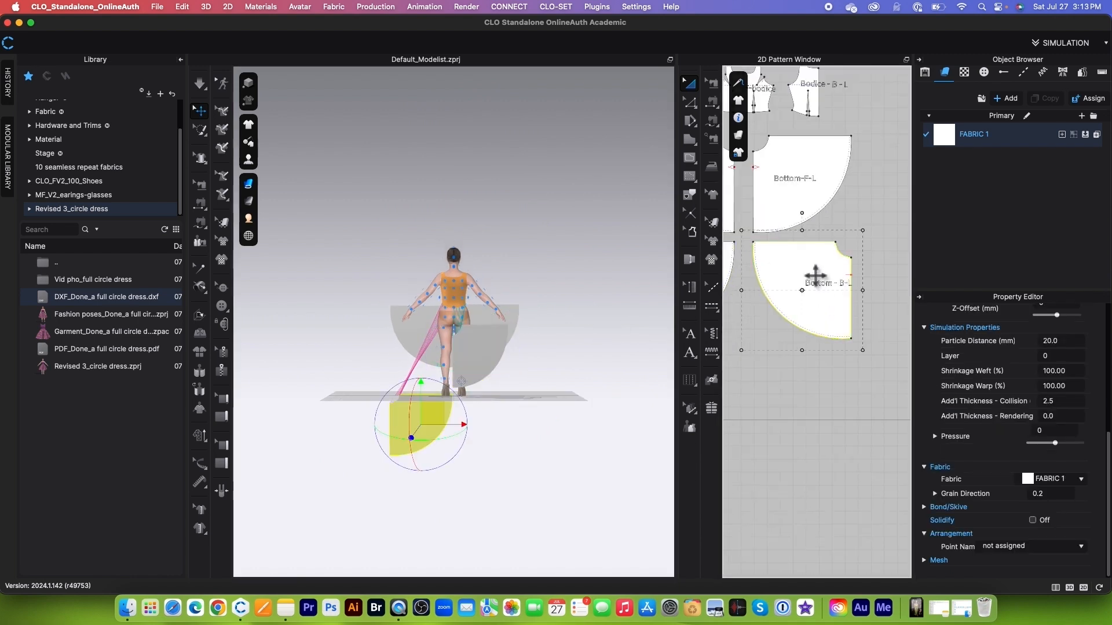
click(449, 329)
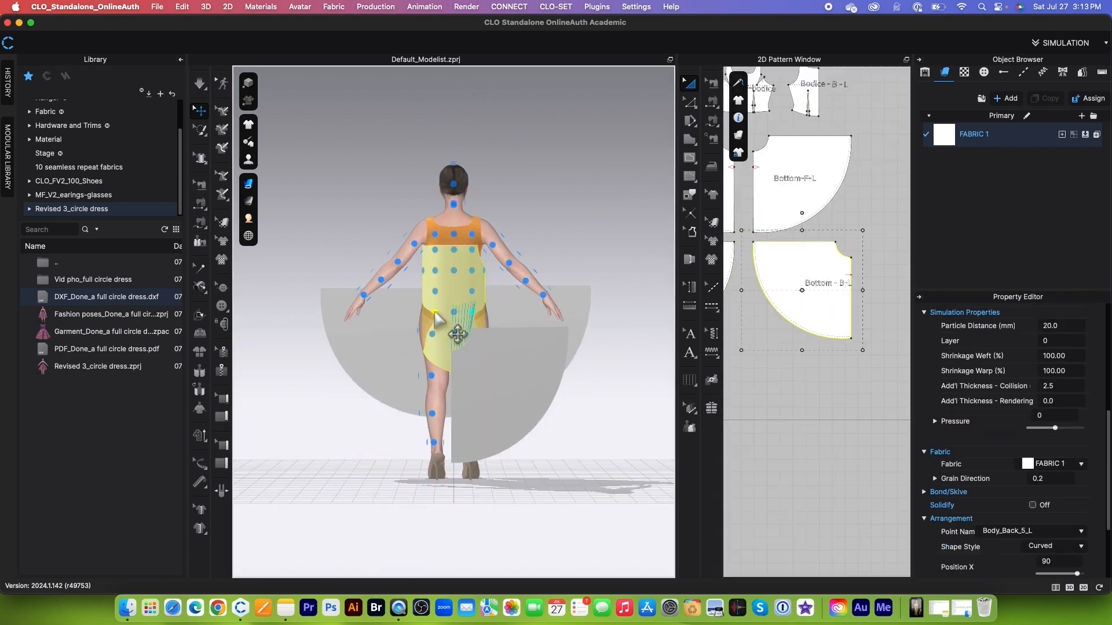
Set Bottom-B-L's arrangement shape style to Flat and move it below the back bodice, next to Bottom-B-R.
scroll(1058, 501, down, 3)
scroll(1057, 501, up, 1)
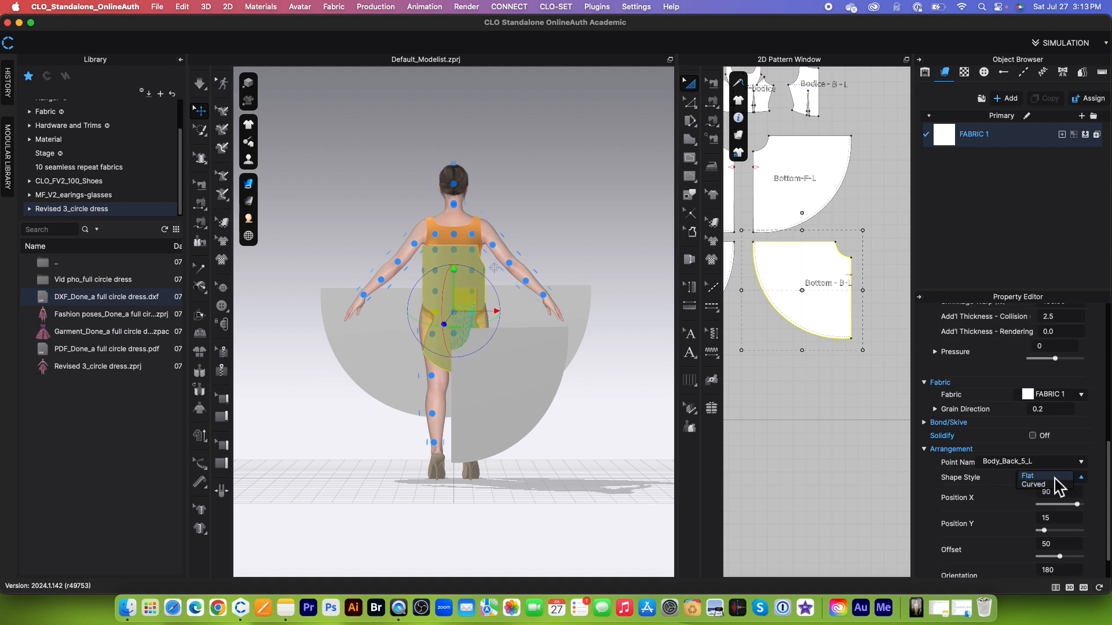
click(1054, 476)
drag(500, 326, 418, 382)
scroll(371, 419, up, 3)
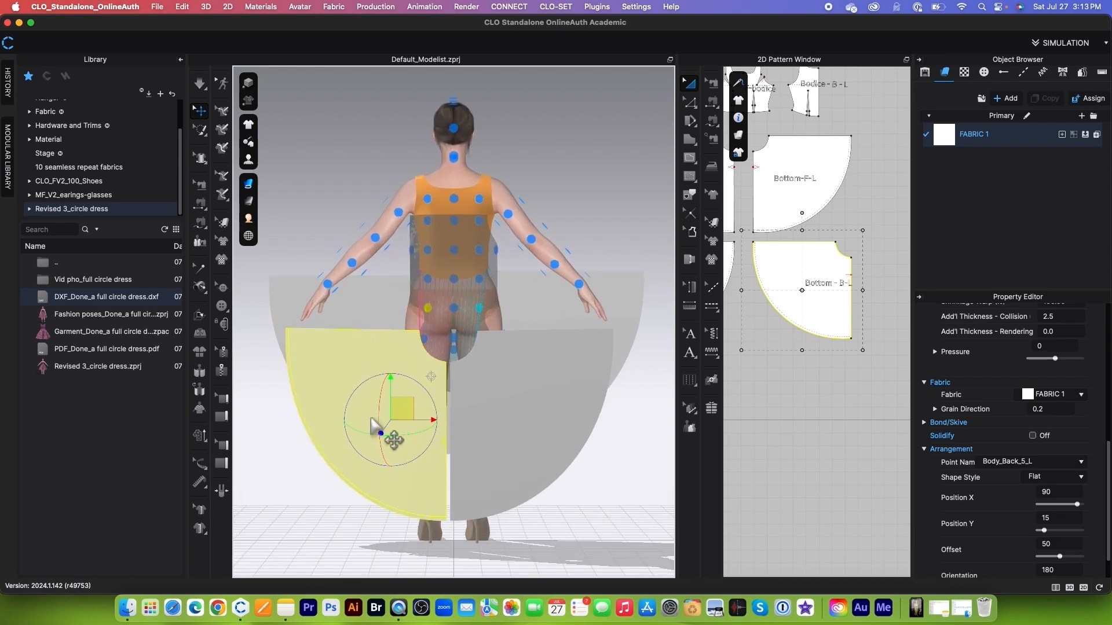
Clear the pattern selection and run the simulation to drape the sewn skirt on the avatar, stopping it once draped.
right_drag(289, 466, 567, 475)
right_drag(574, 433, 386, 467)
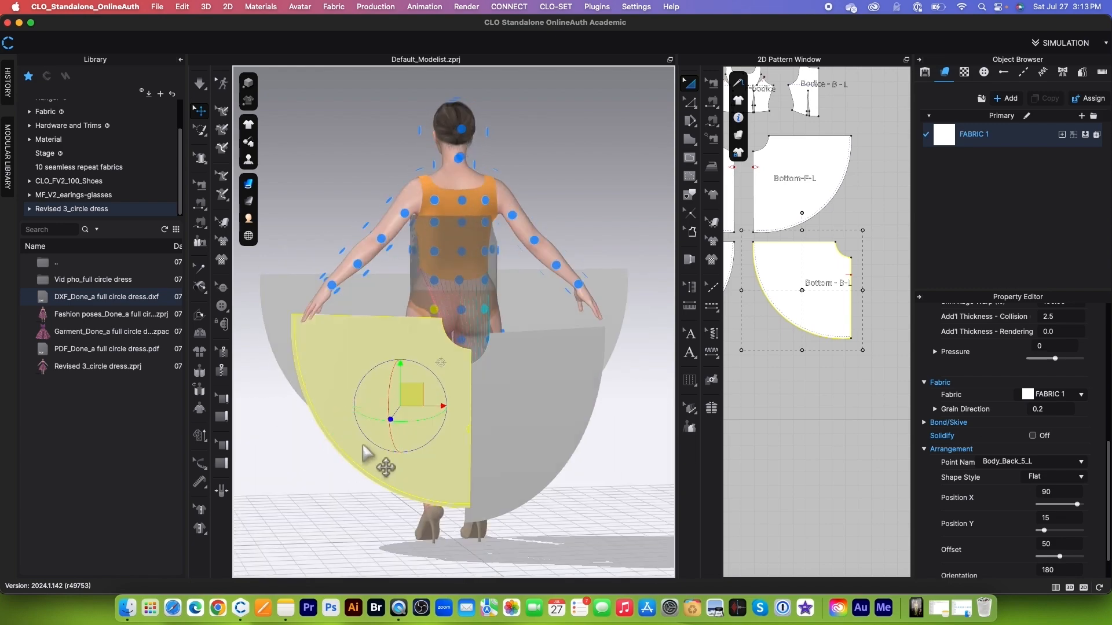
right_drag(413, 406, 525, 431)
click(579, 155)
scroll(591, 498, down, 3)
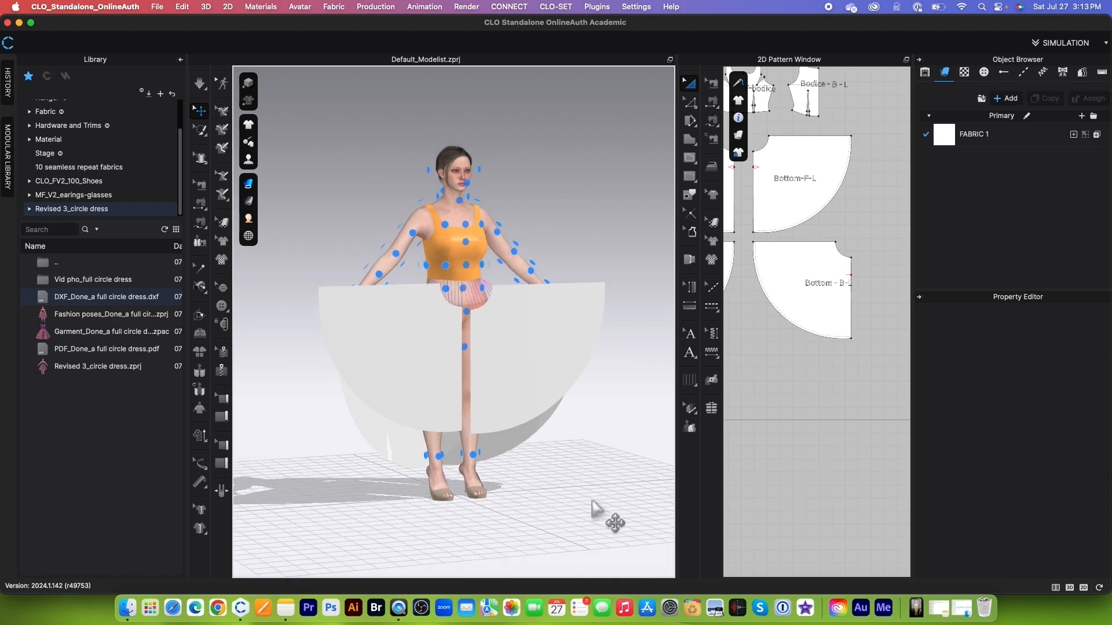
scroll(589, 503, down, 2)
scroll(763, 383, down, 3)
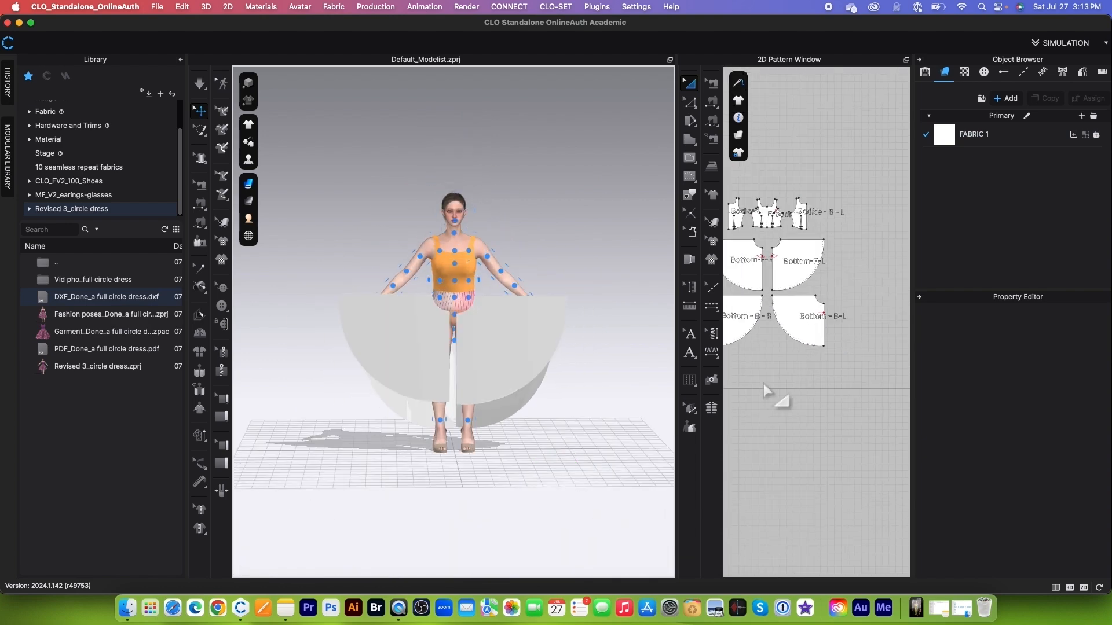
click(199, 84)
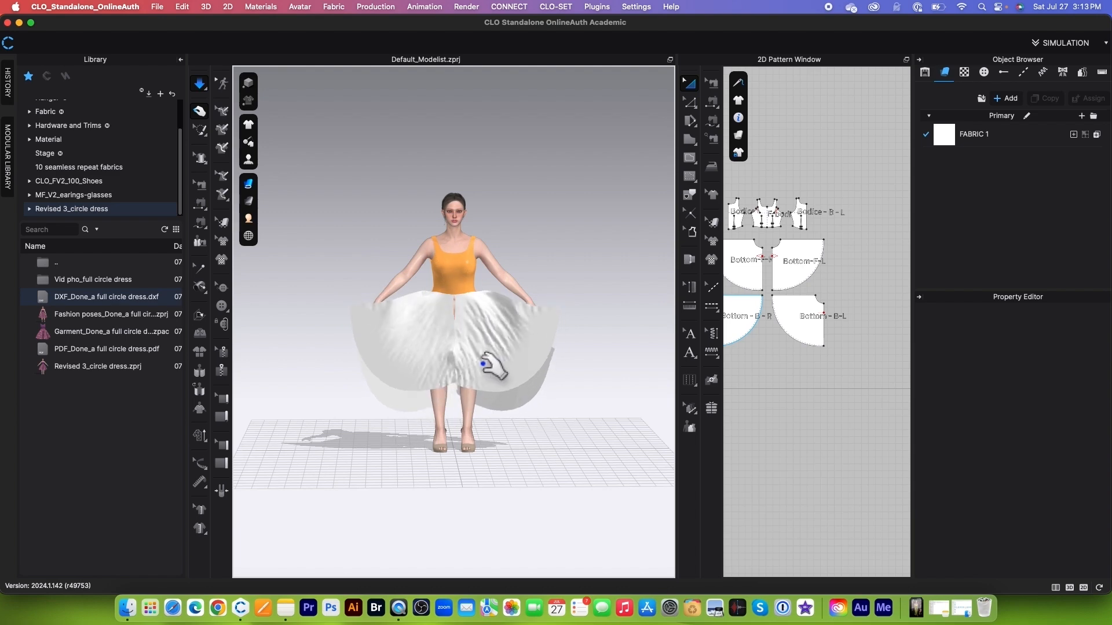
scroll(533, 367, up, 3)
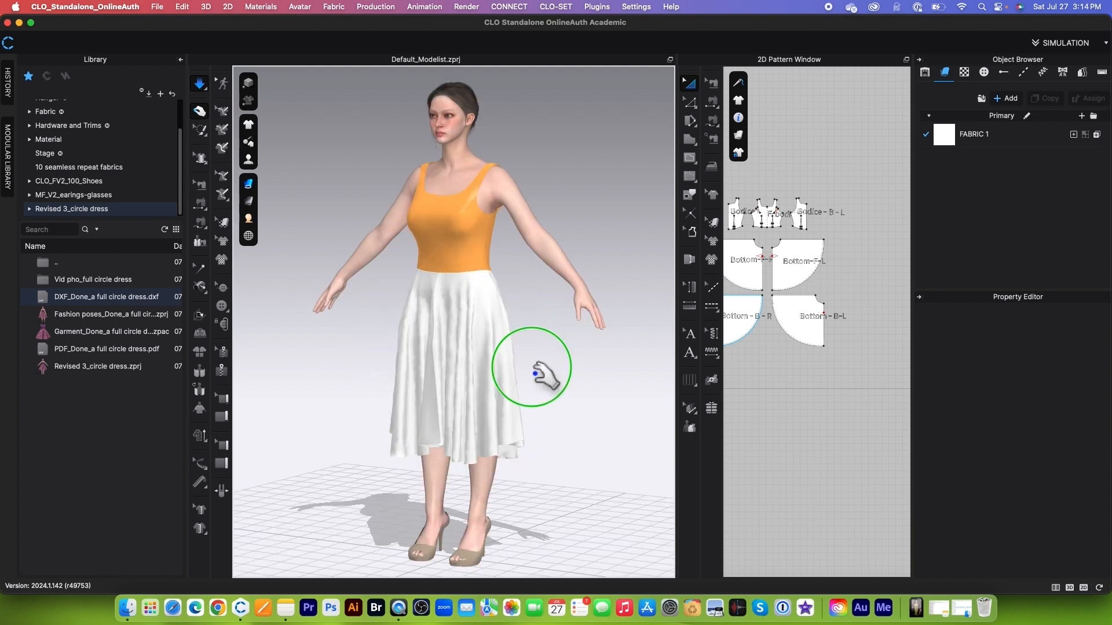
click(200, 86)
Enlarge the 2D pattern window, select all four skirt patterns and apply Strengthen to them.
scroll(558, 280, down, 2)
scroll(780, 313, down, 2)
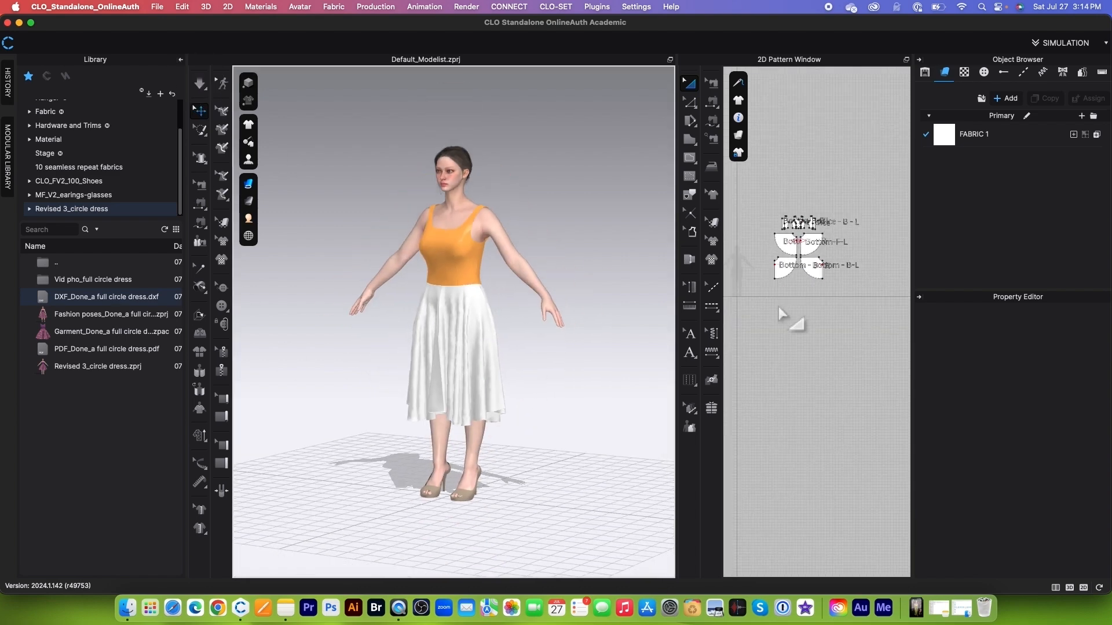
drag(681, 320, 453, 324)
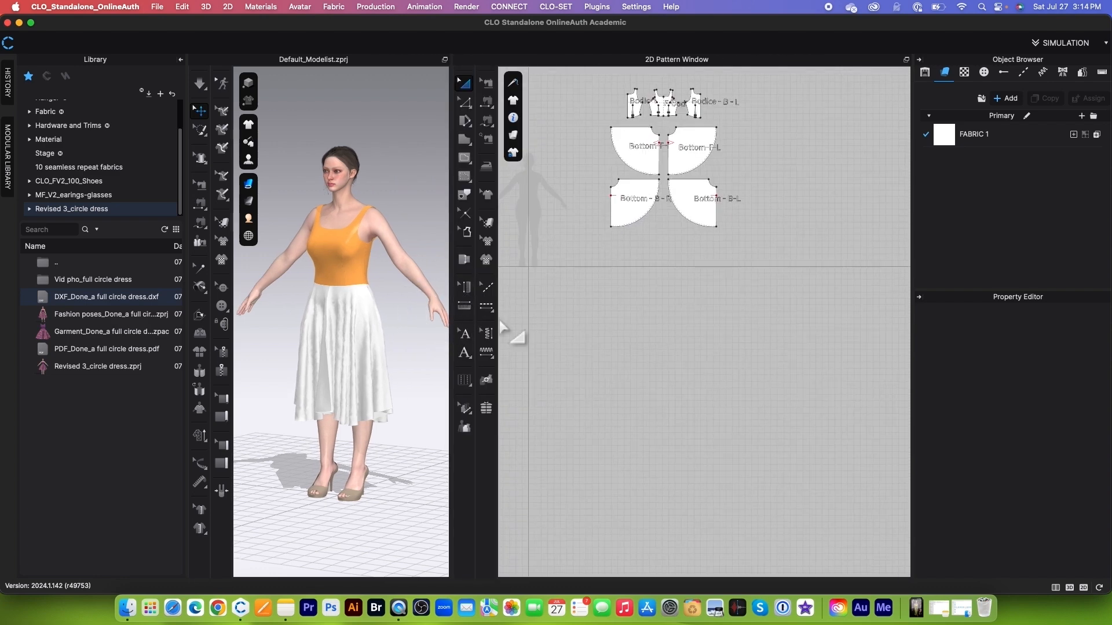
scroll(606, 208, up, 2)
drag(605, 208, 831, 385)
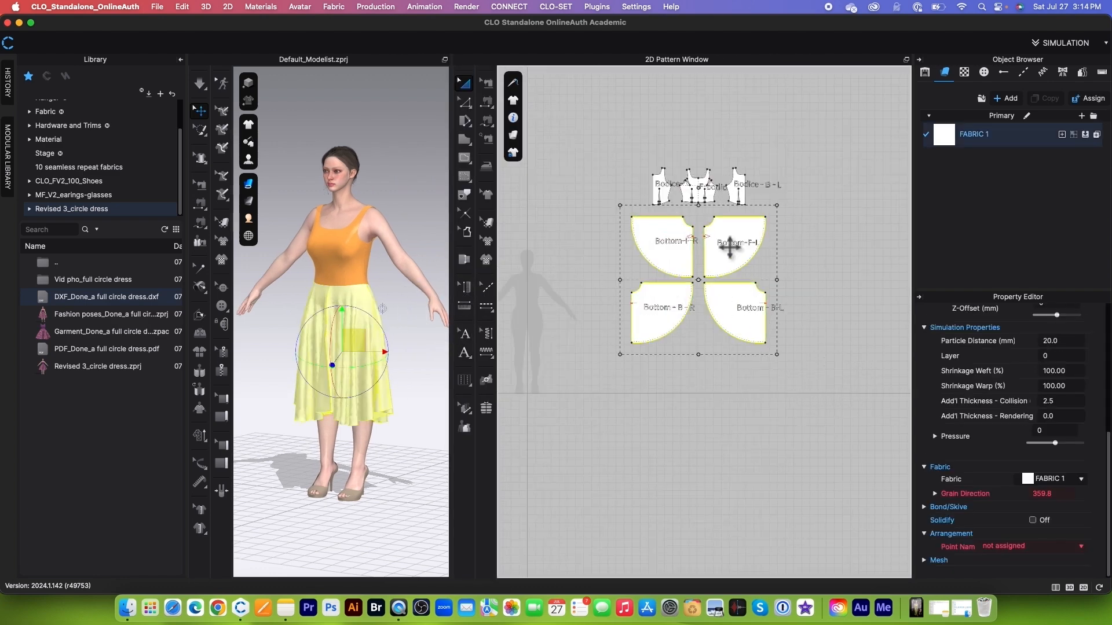
right_click(725, 255)
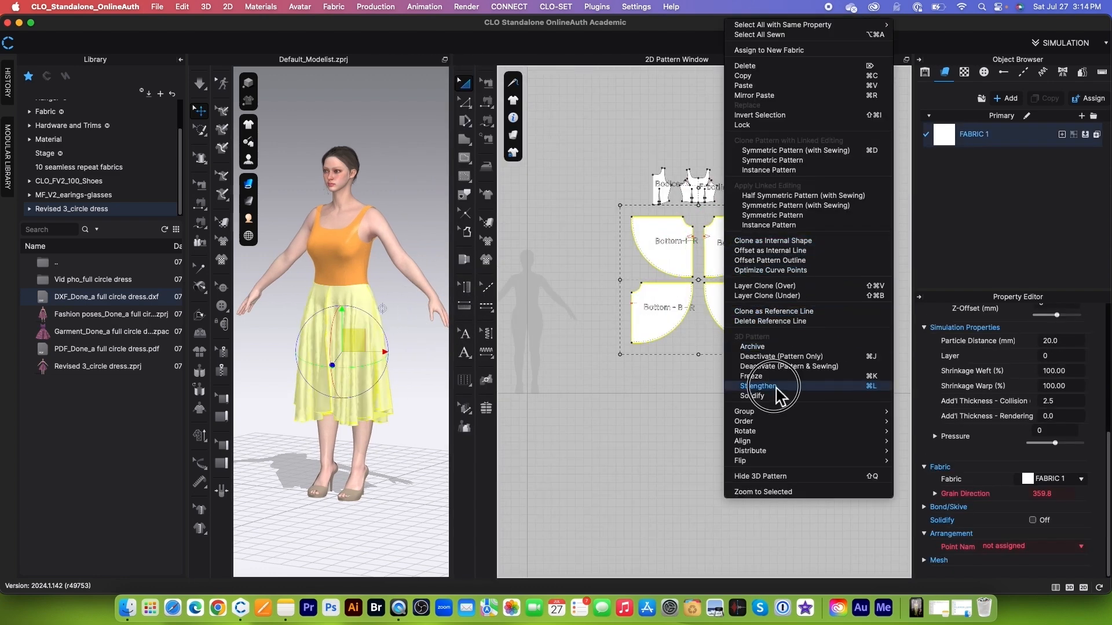
click(770, 386)
Simulate the strengthened skirt briefly, stop the simulation and check the drape from the front and side.
click(200, 84)
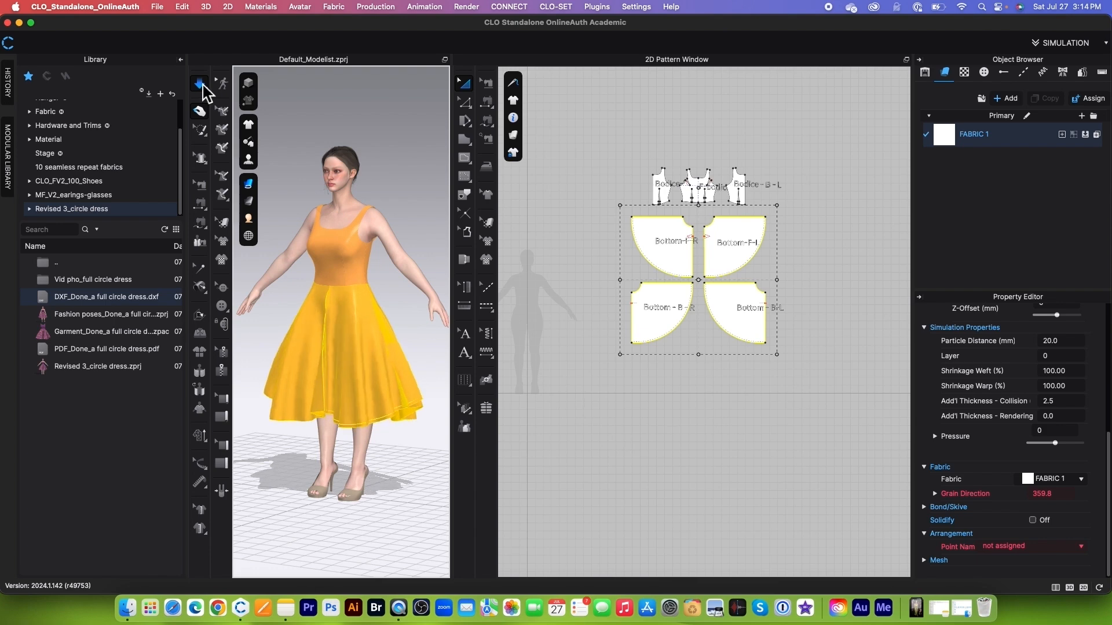
click(199, 85)
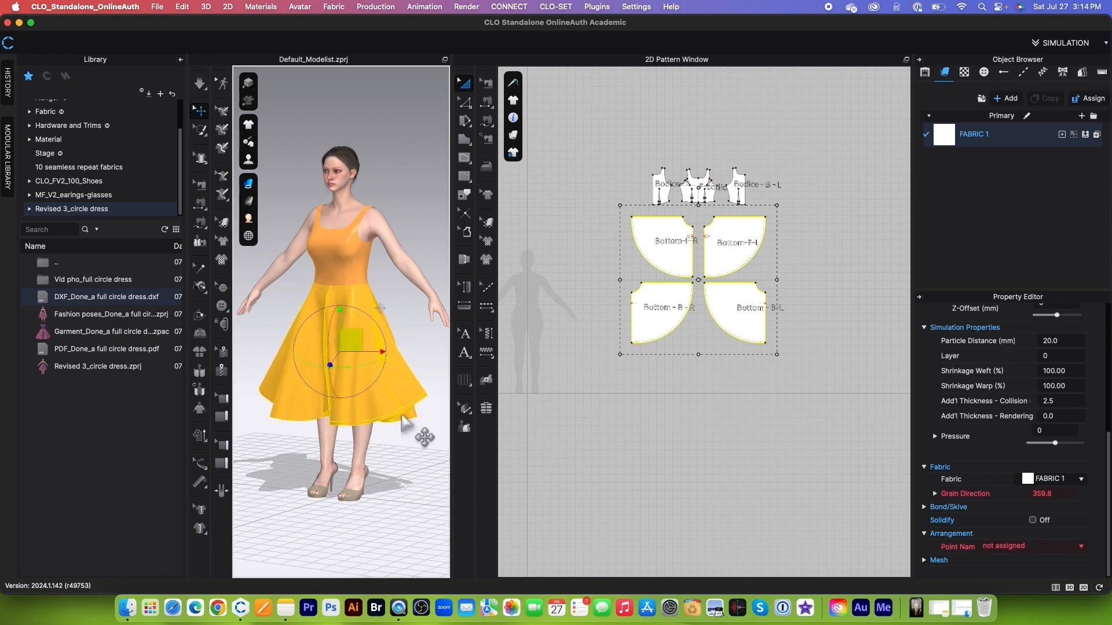
scroll(405, 455, up, 3)
scroll(444, 472, down, 2)
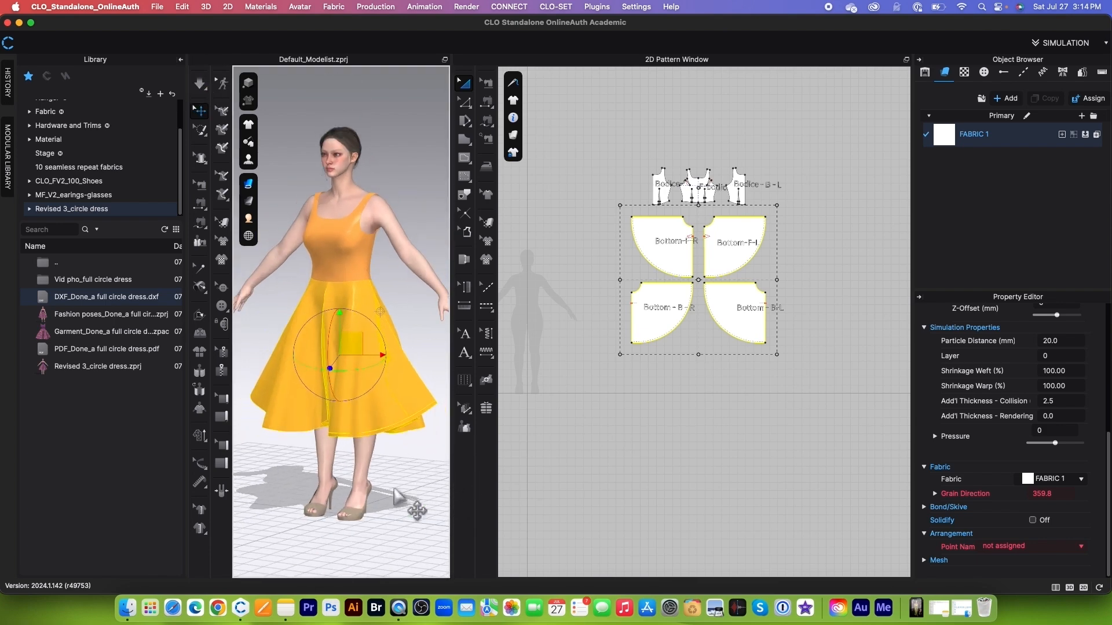
right_drag(397, 496, 447, 505)
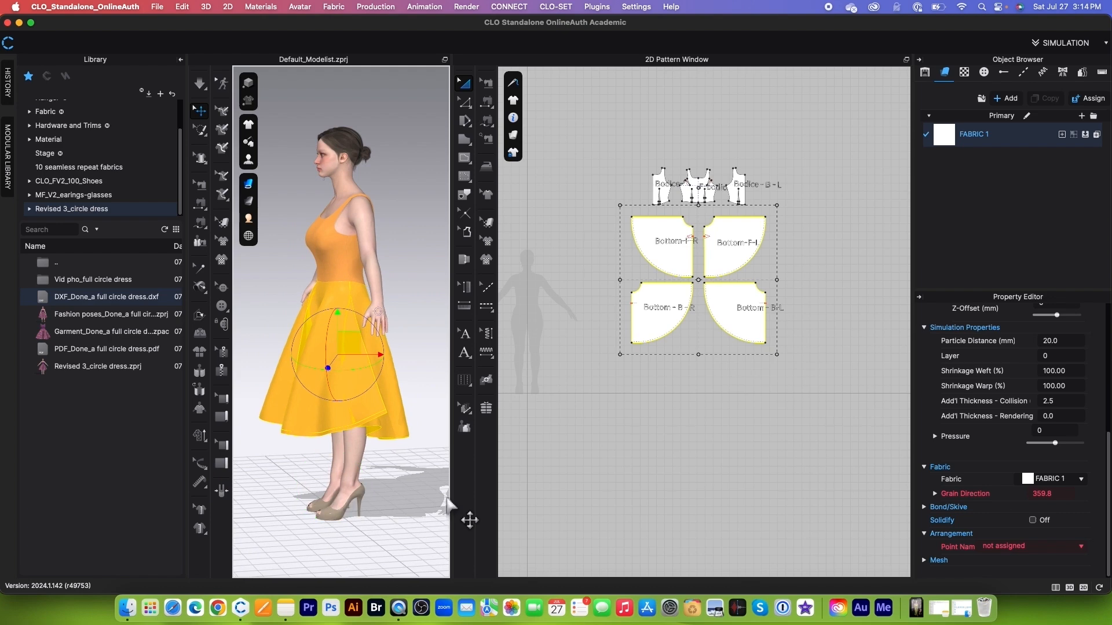
Enlarge the 3D window and examine the skirt's side seam and hem up close alongside the four skirt patterns in 2D.
drag(451, 493, 596, 454)
scroll(521, 492, up, 5)
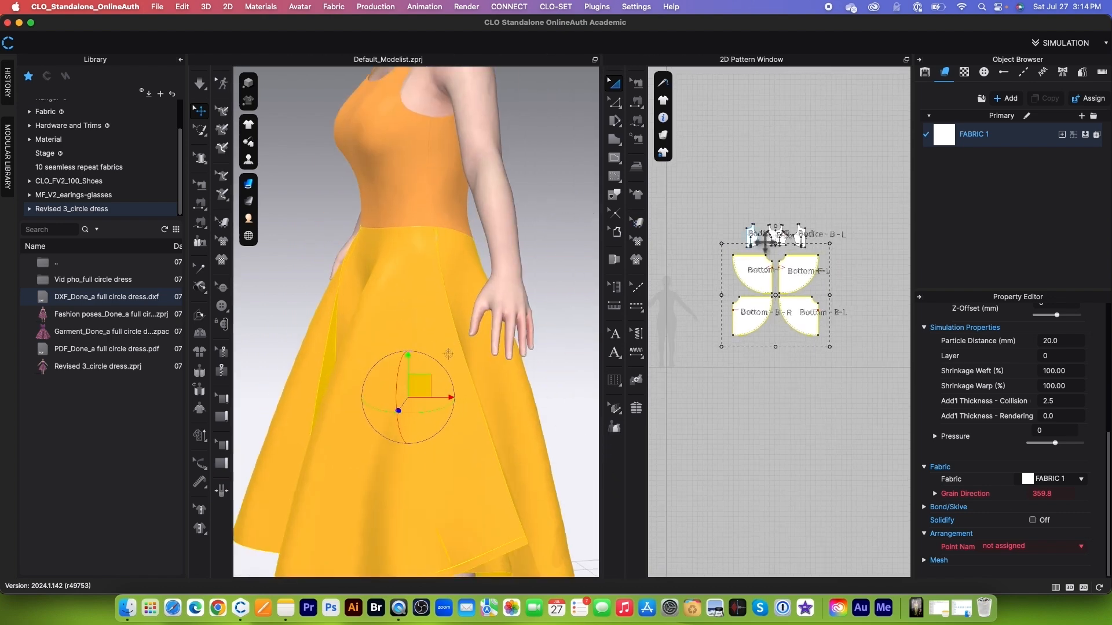
right_drag(560, 237, 521, 243)
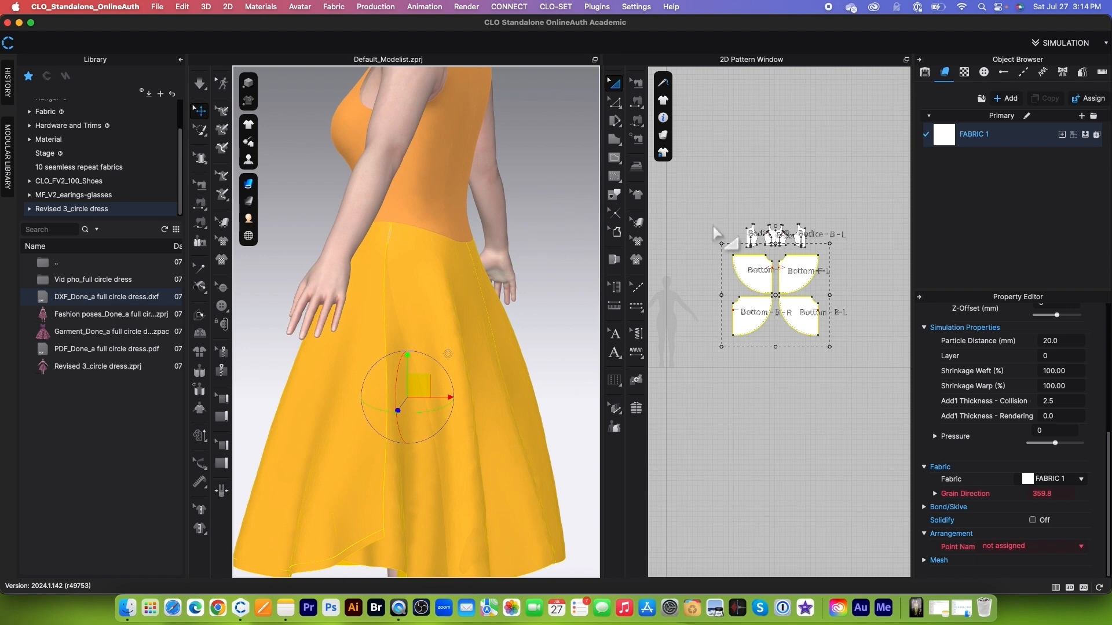
scroll(767, 293, up, 2)
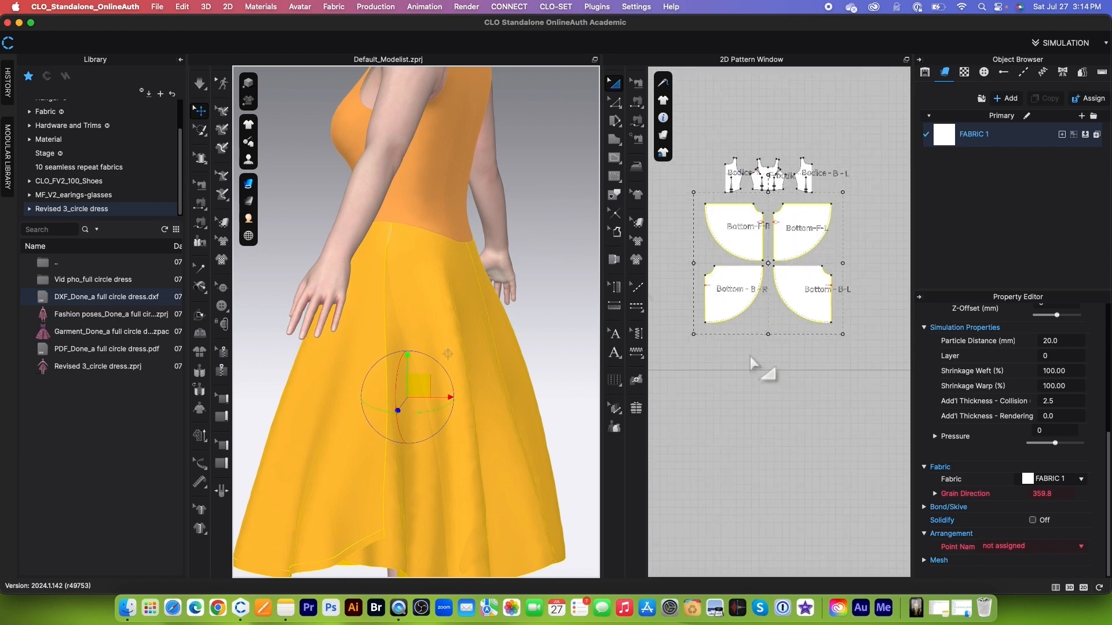
scroll(752, 360, down, 3)
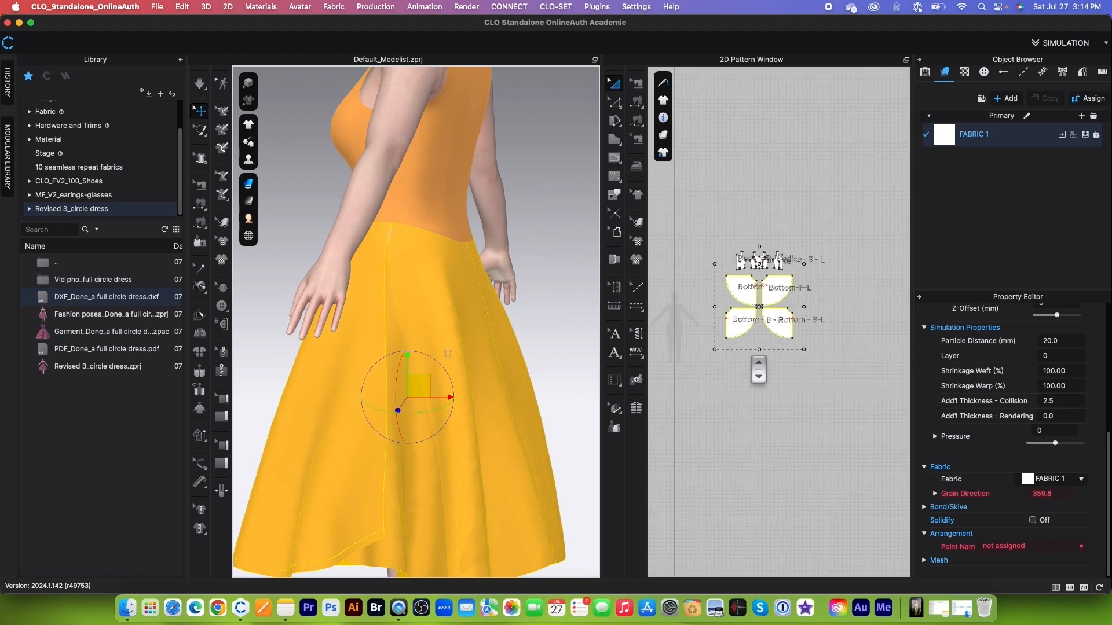
scroll(752, 360, up, 4)
drag(609, 359, 547, 358)
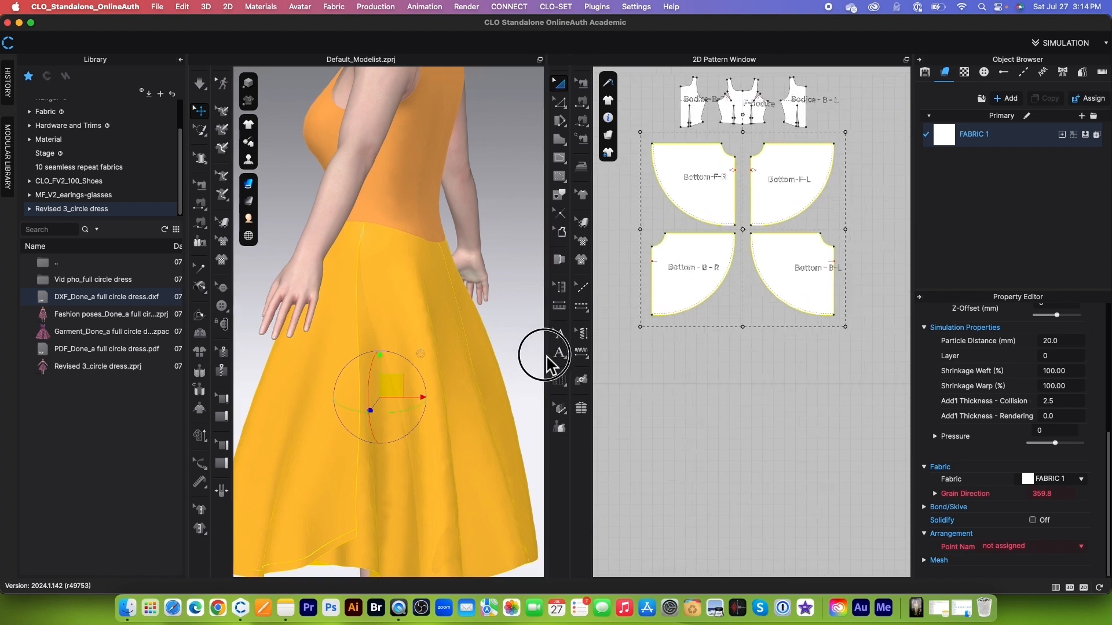
scroll(672, 440, down, 3)
scroll(711, 353, up, 5)
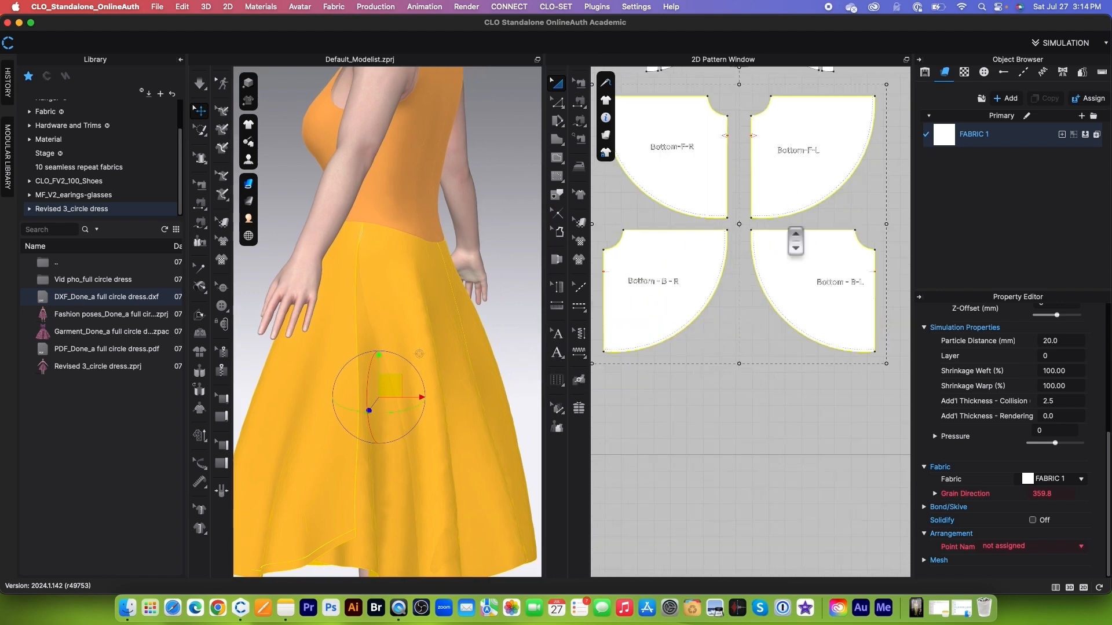
scroll(795, 240, down, 2)
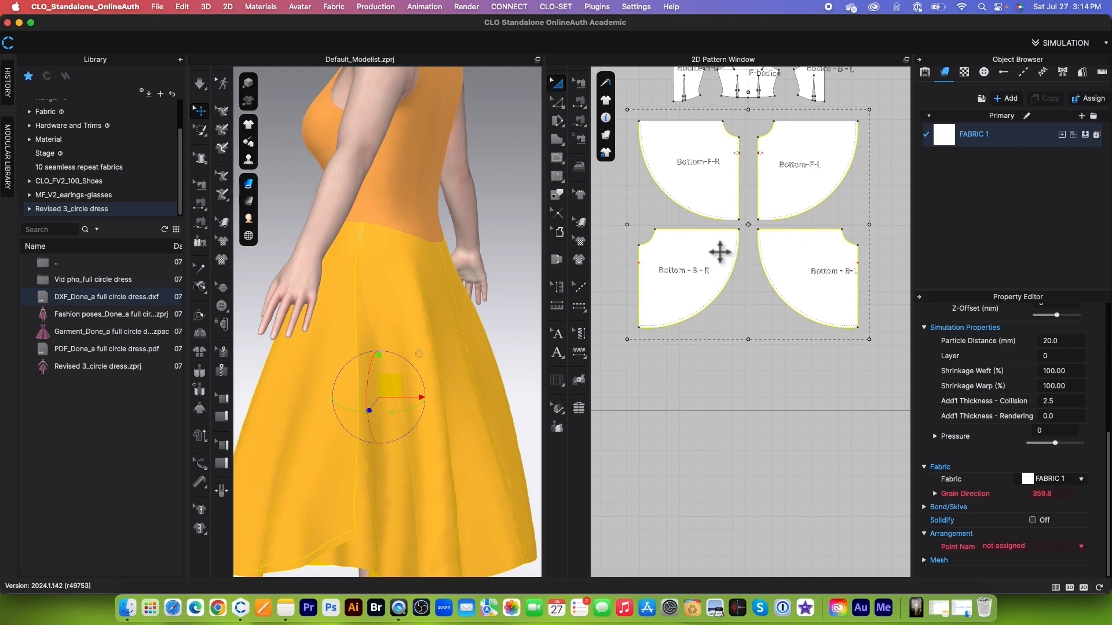
scroll(700, 255, down, 2)
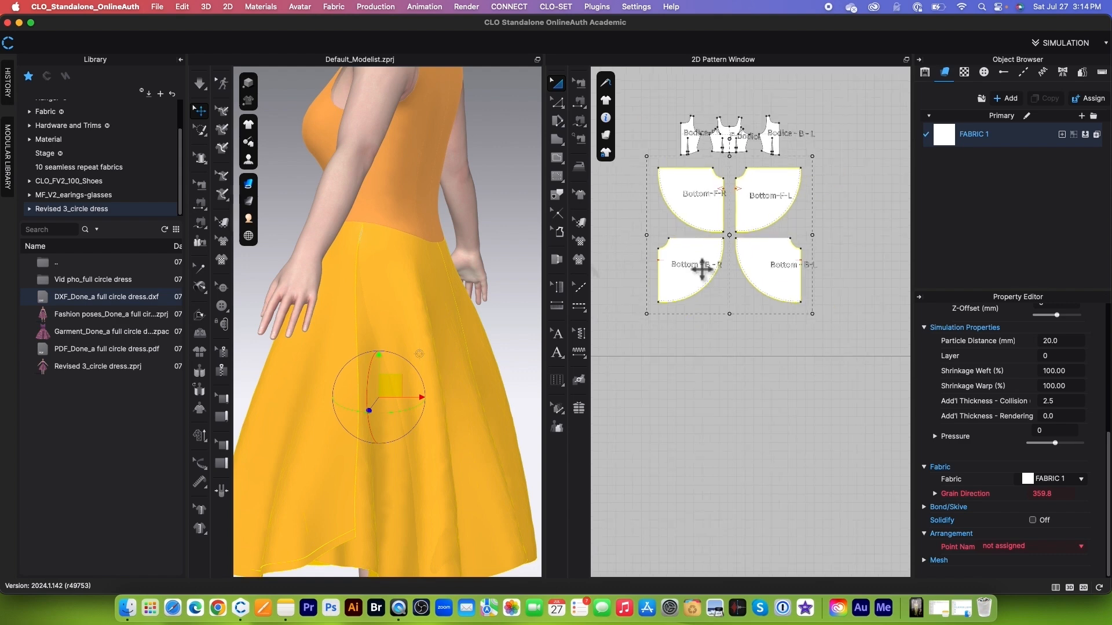
Pick a point on each side of the skirt's side seam in 3D to locate the matching back and front patterns in 2D.
click(371, 291)
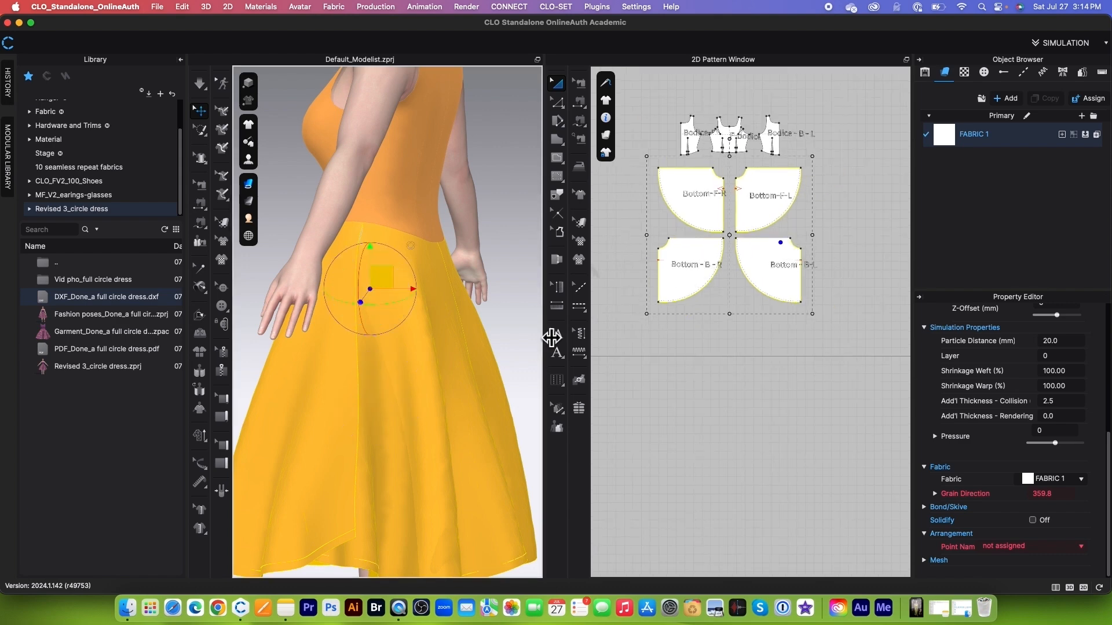
scroll(789, 245, up, 3)
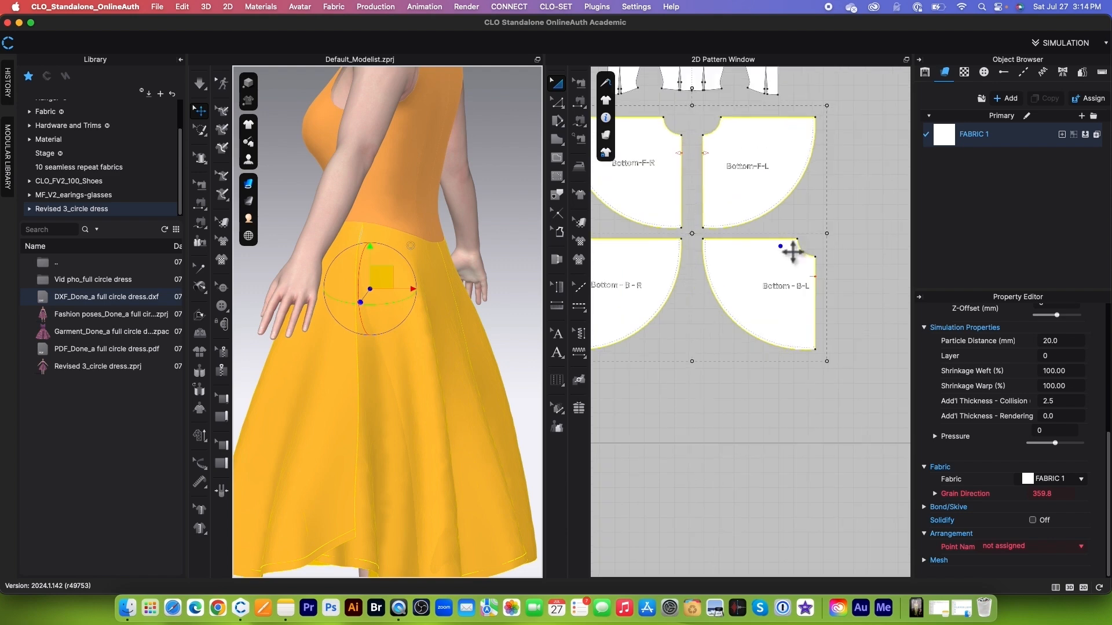
scroll(796, 255, down, 2)
click(328, 339)
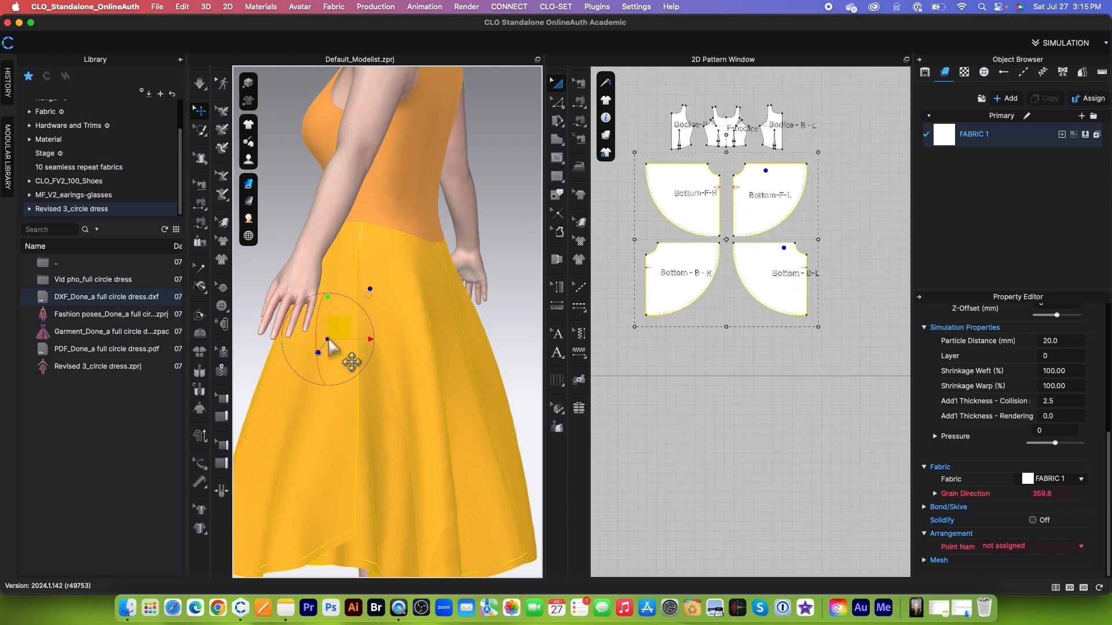
scroll(782, 192, up, 2)
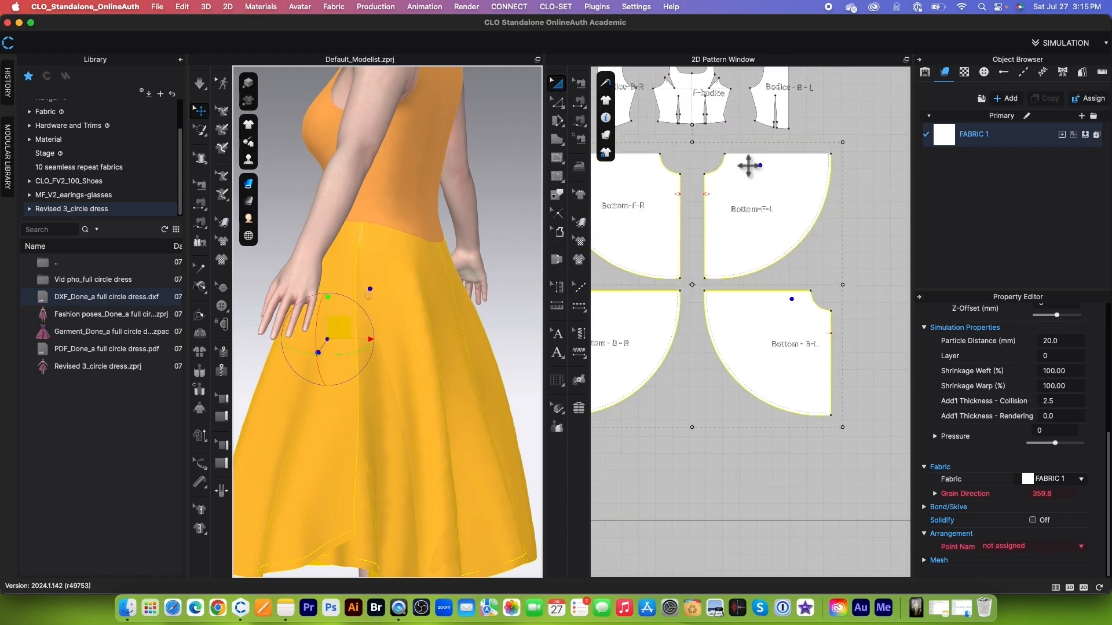
scroll(749, 166, down, 2)
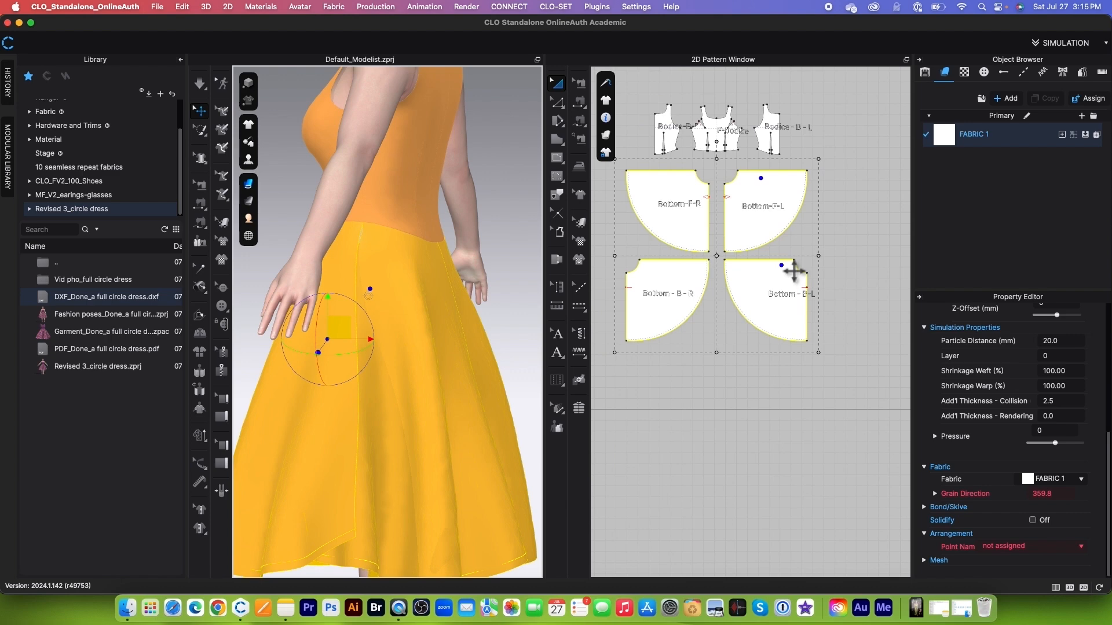
Use Segment Sewing to join the straight side edge of Bottom-F-L to the matching side edge of Bottom-B-L.
scroll(782, 174, up, 3)
scroll(781, 174, down, 2)
key(n)
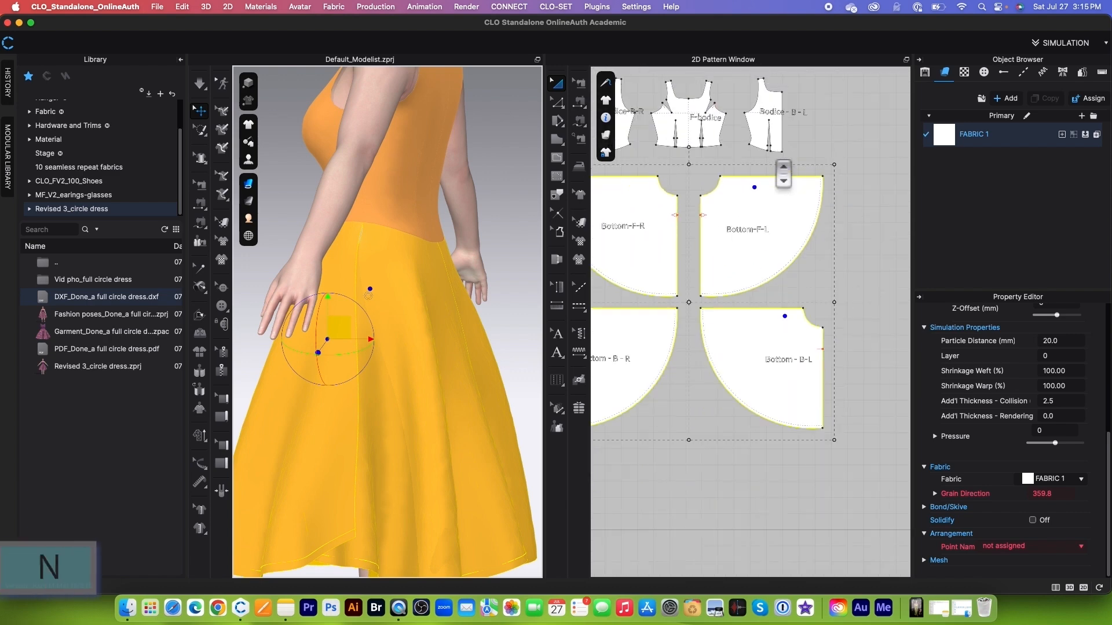
click(581, 103)
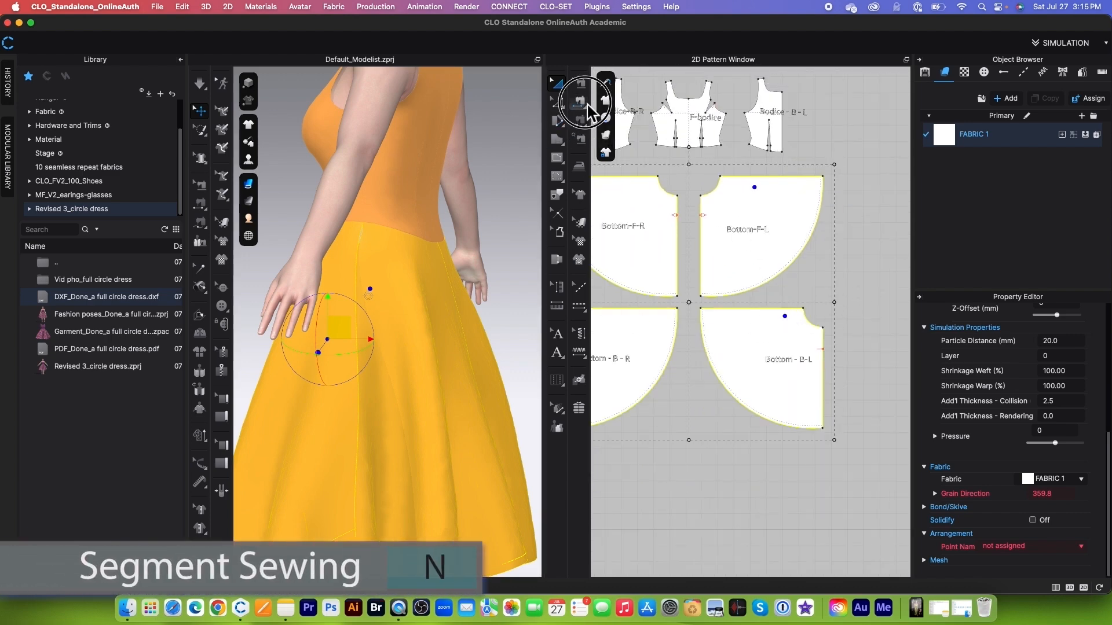
click(646, 103)
click(751, 174)
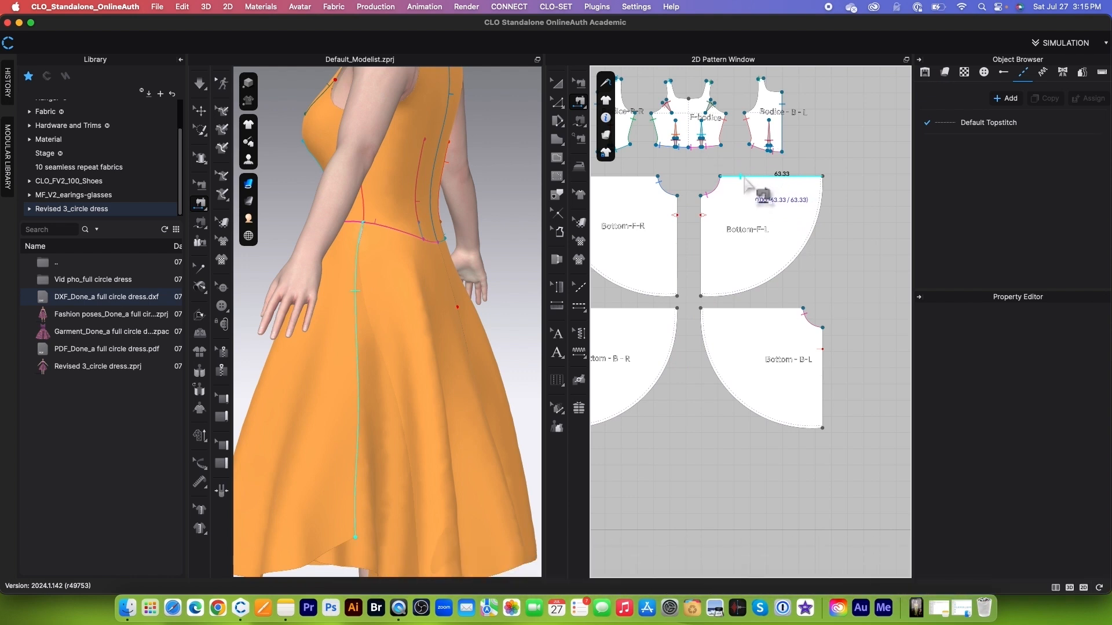
click(798, 308)
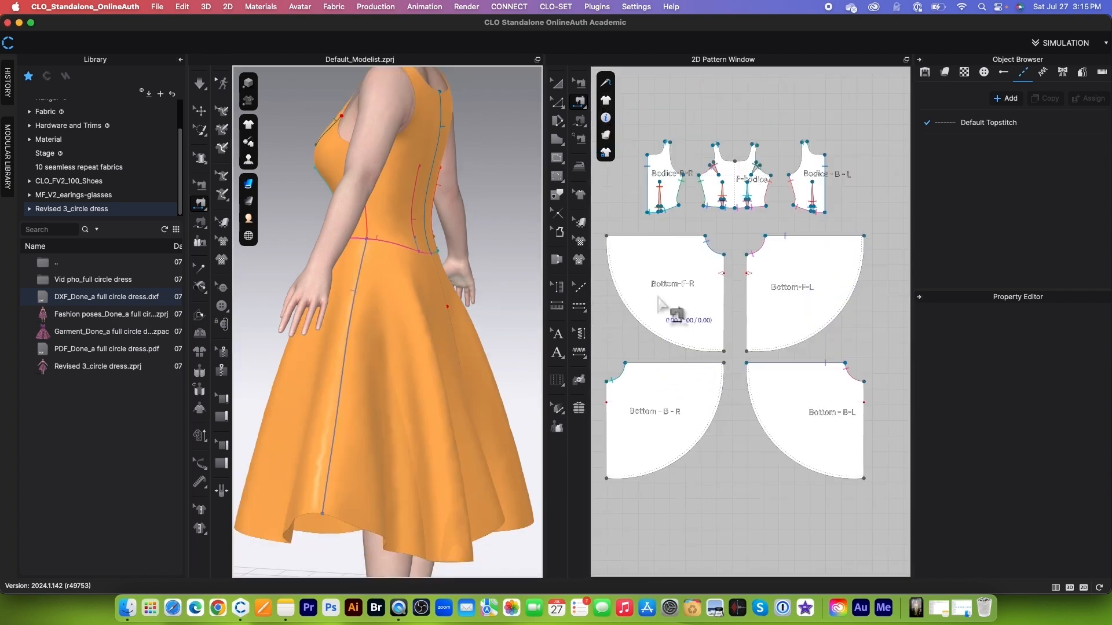
Segment-sew the straight side edge of Bottom-F-R to the matching side edge of Bottom-B-R.
scroll(659, 297, down, 3)
click(685, 260)
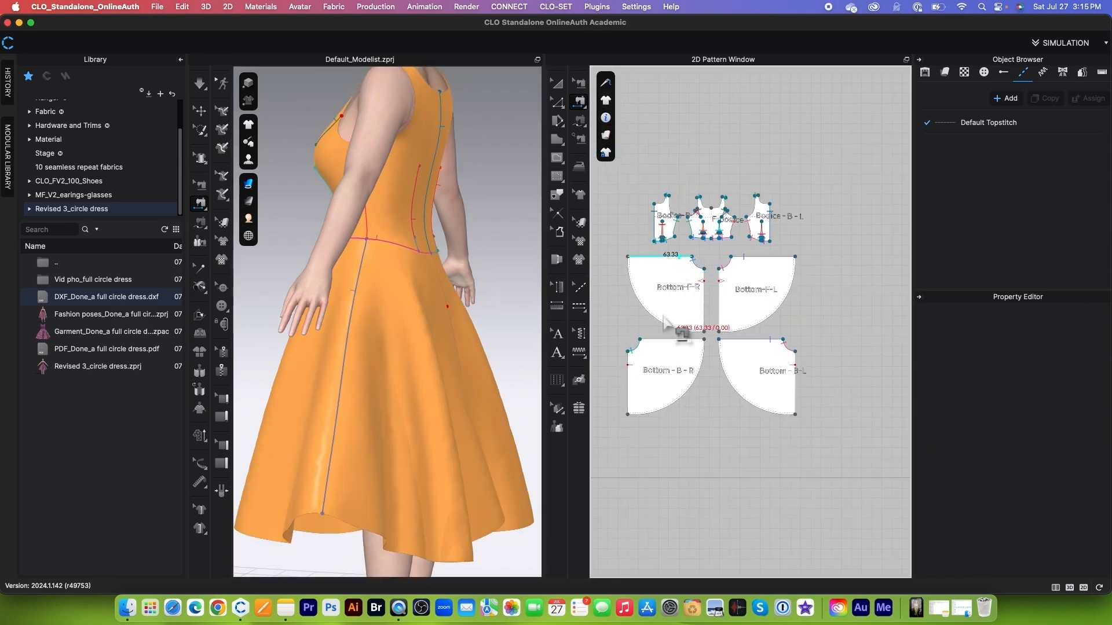
click(655, 344)
Turn the dress to its back view, simulate it briefly with the sewn side seams and stop the simulation.
right_drag(496, 258, 307, 201)
click(198, 87)
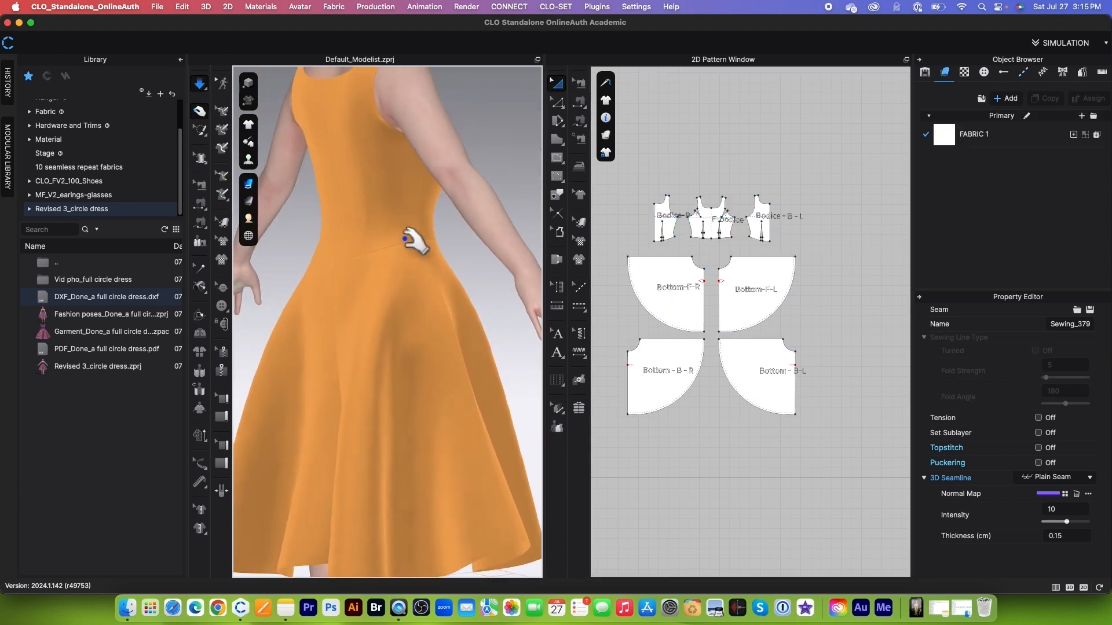
scroll(449, 301, down, 2)
click(200, 90)
Use Free Sewing to join the full centre-front edges of Bottom-F-R and Bottom-F-L, from waist corner to hem corner.
scroll(715, 354, up, 3)
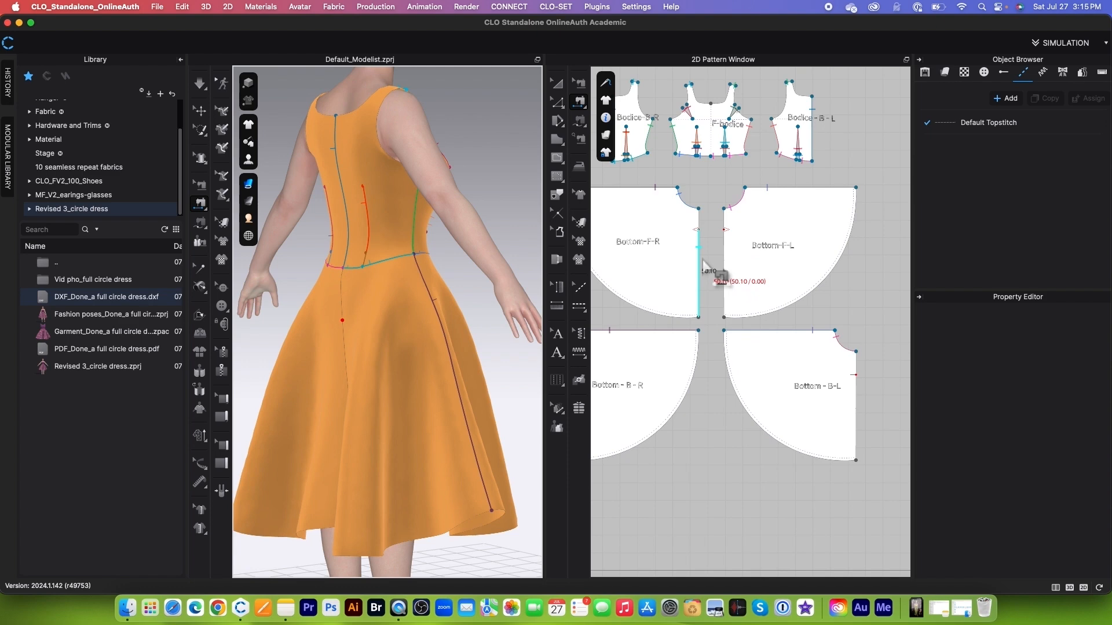
scroll(709, 251, up, 2)
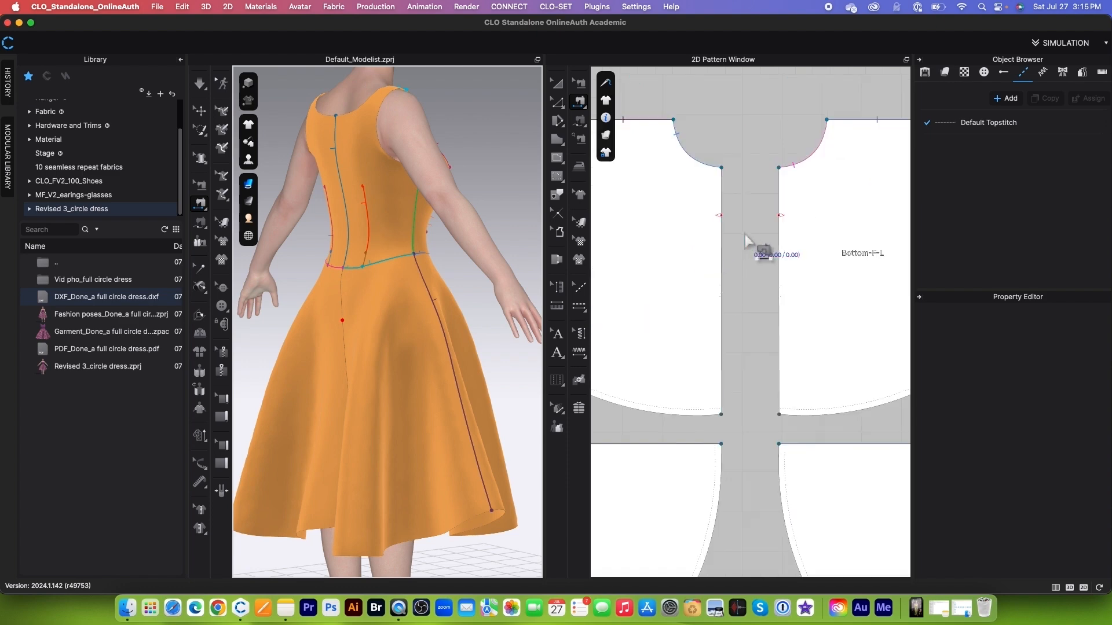
scroll(753, 377, down, 5)
scroll(728, 387, up, 3)
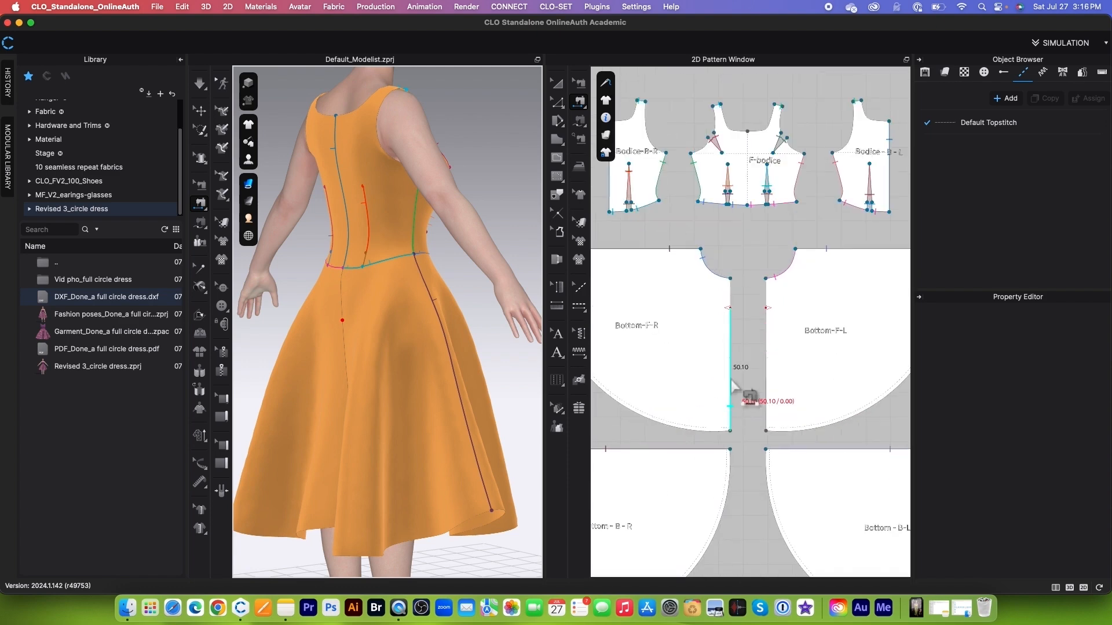
click(580, 123)
click(655, 120)
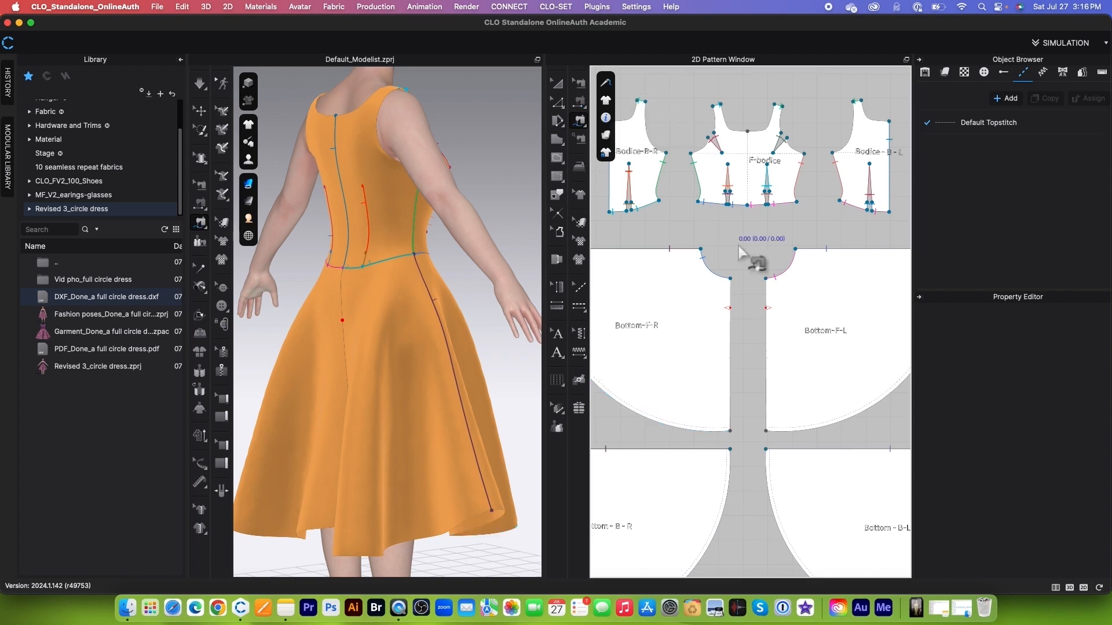
click(730, 280)
click(729, 430)
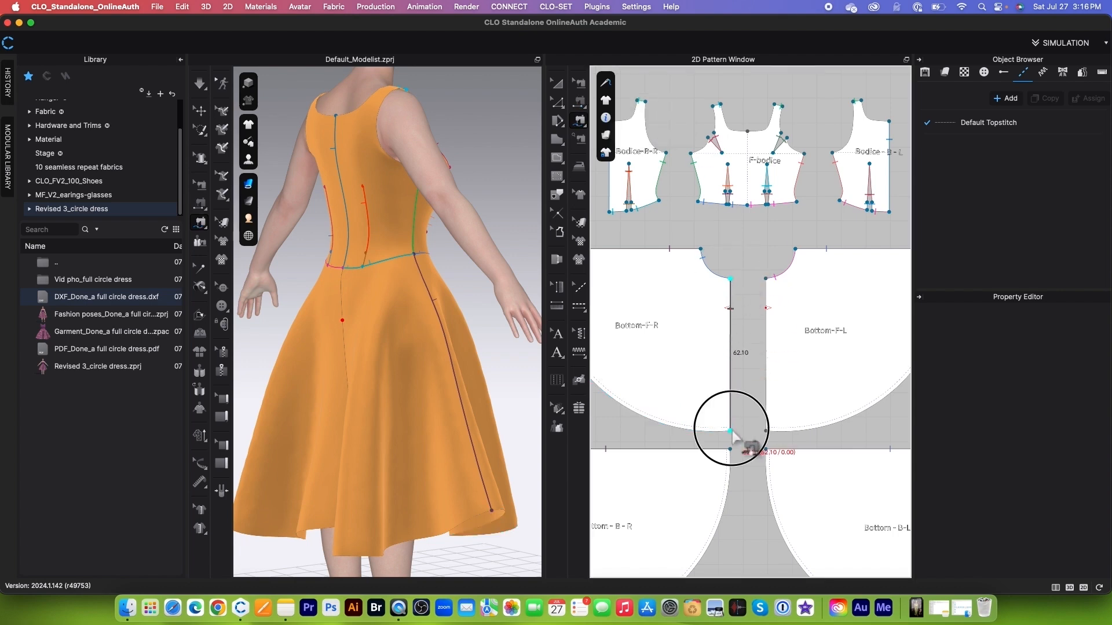
click(765, 279)
click(765, 430)
scroll(761, 266, down, 6)
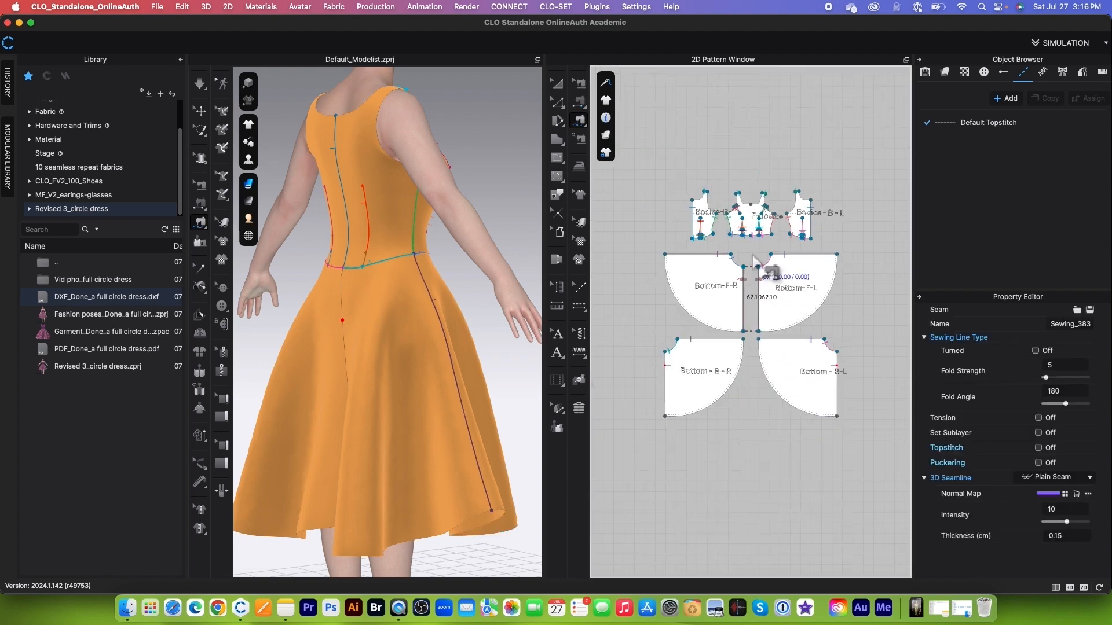
Free-sew the full centre-back edges of Bottom-B-R and Bottom-B-L from waist to hem, and start the simulation.
scroll(740, 388, up, 4)
scroll(741, 388, down, 2)
click(636, 329)
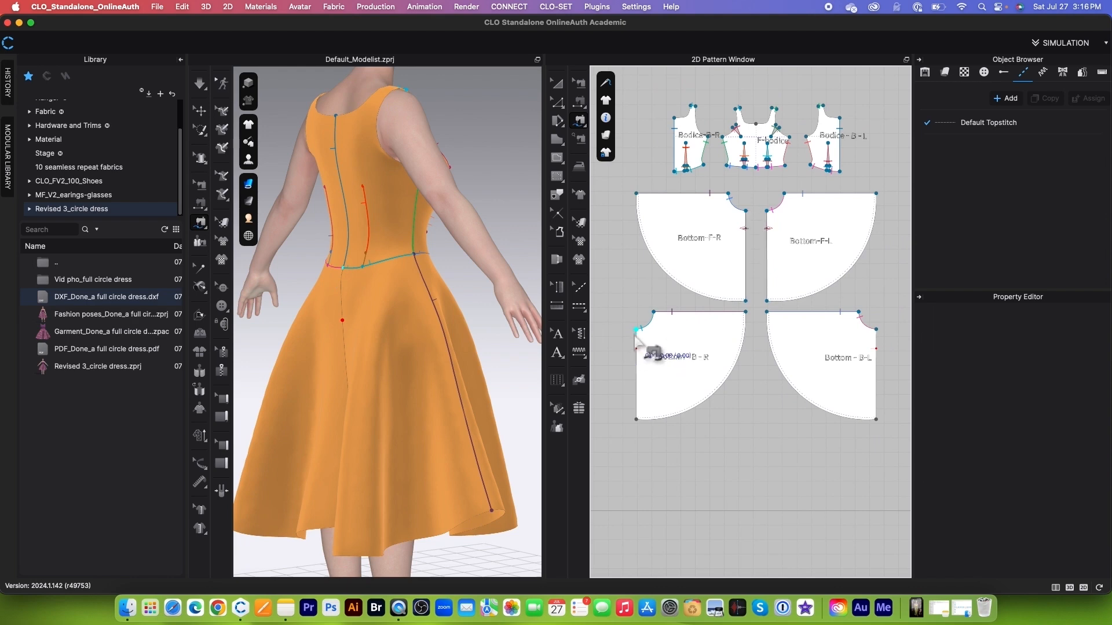
click(637, 420)
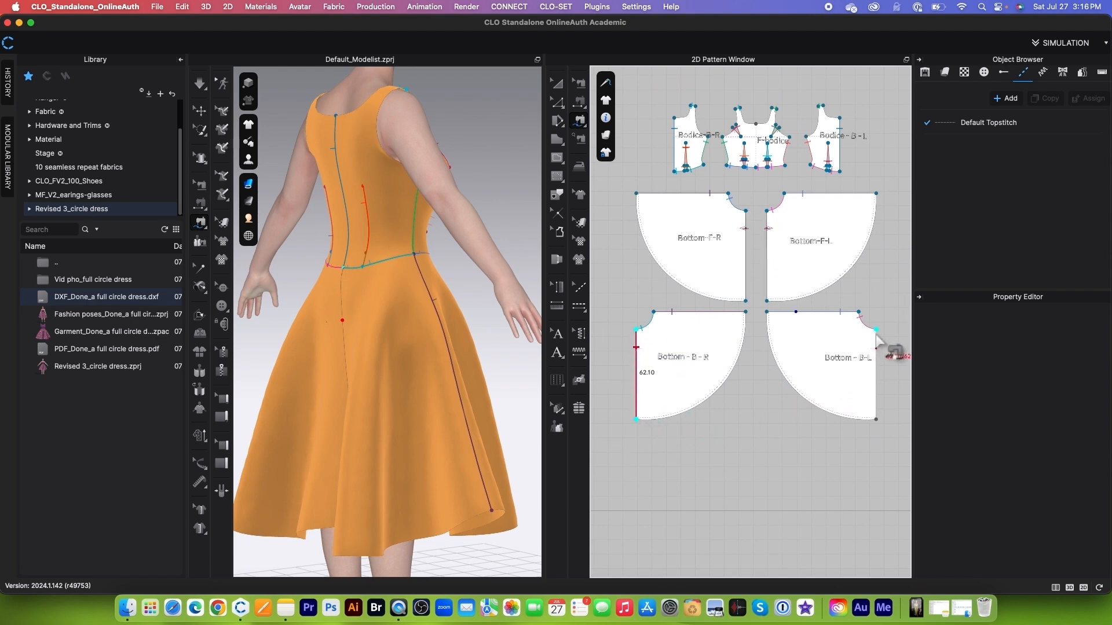
click(875, 329)
click(875, 419)
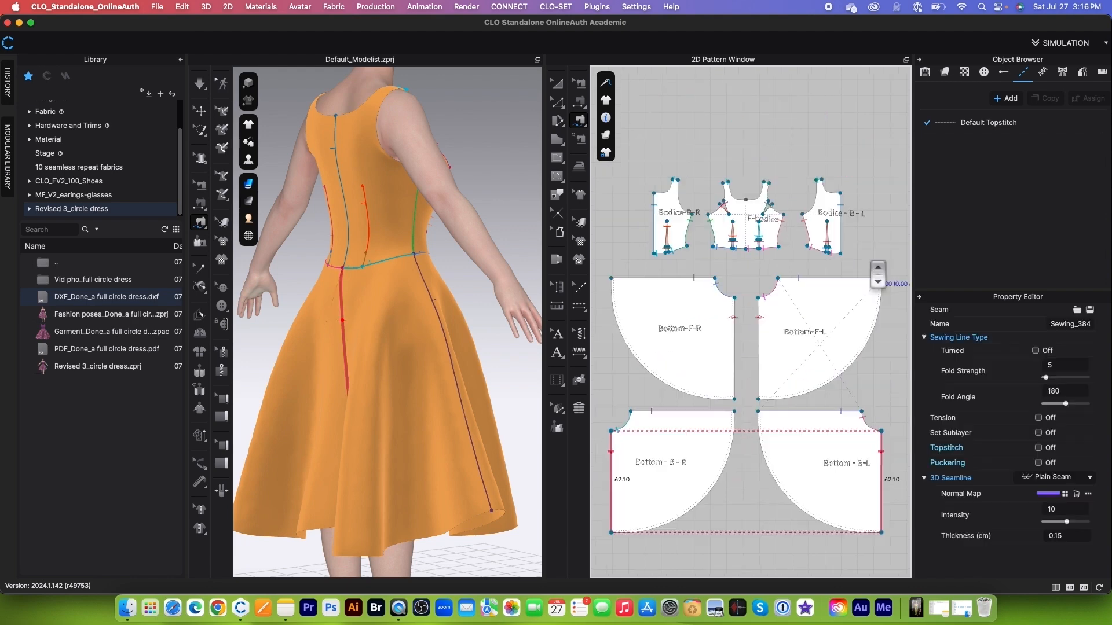
click(200, 84)
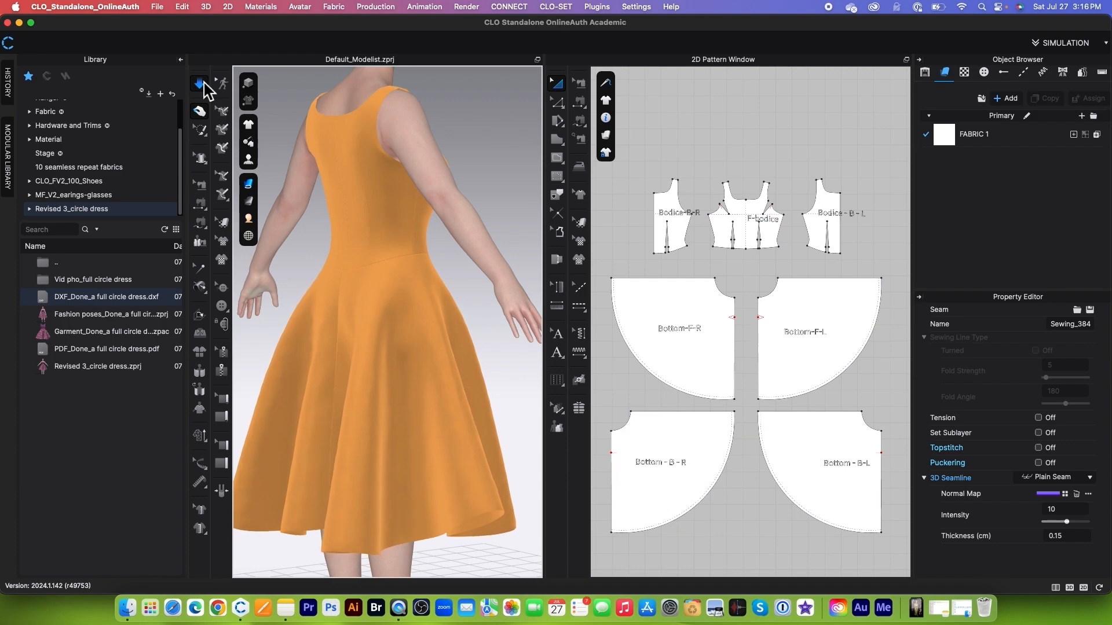